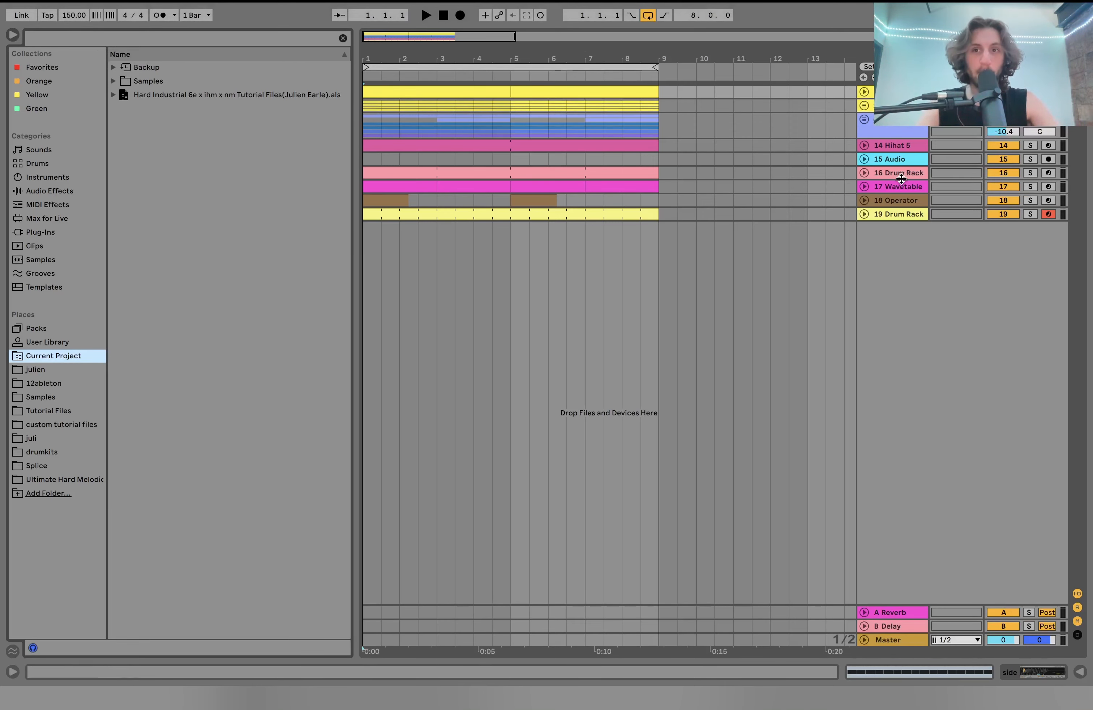
Play the eight-bar loop and unfold the kick group to show its four layer tracks.
key("space")
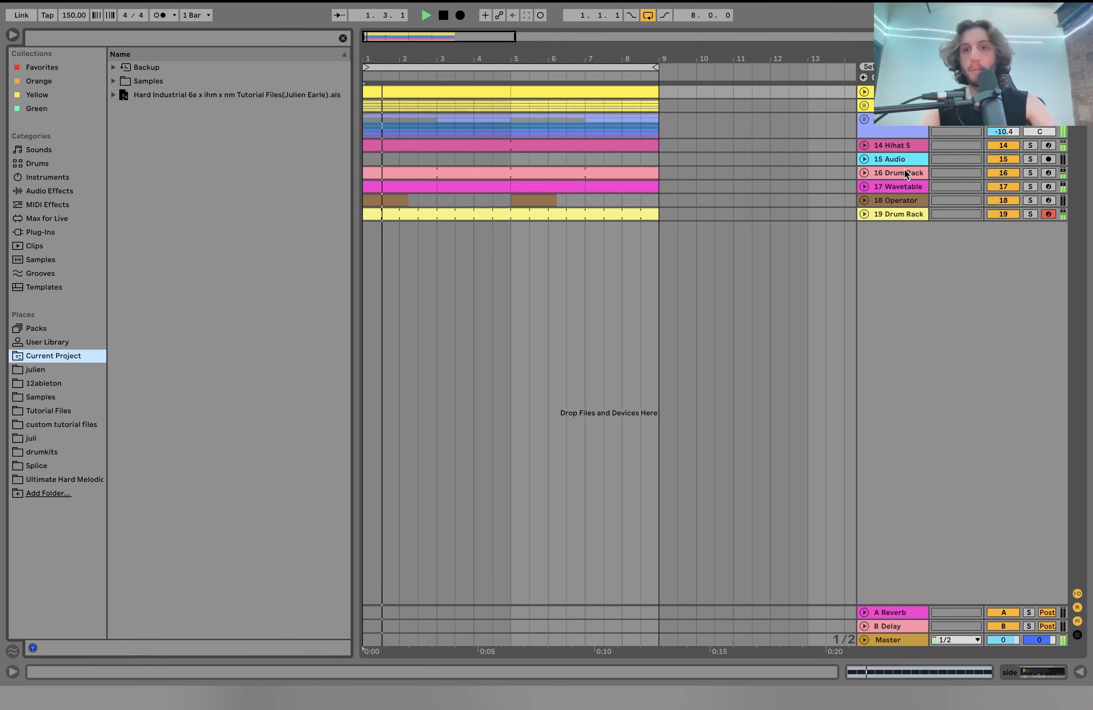
key("space")
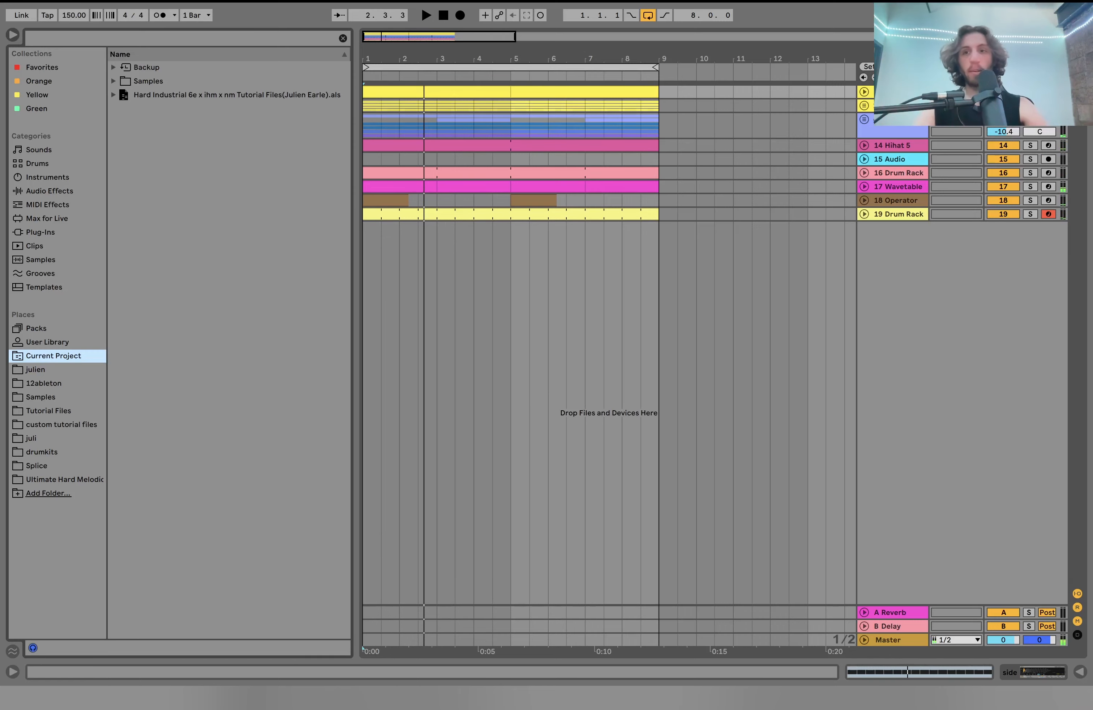
key("space")
left_click(863, 106)
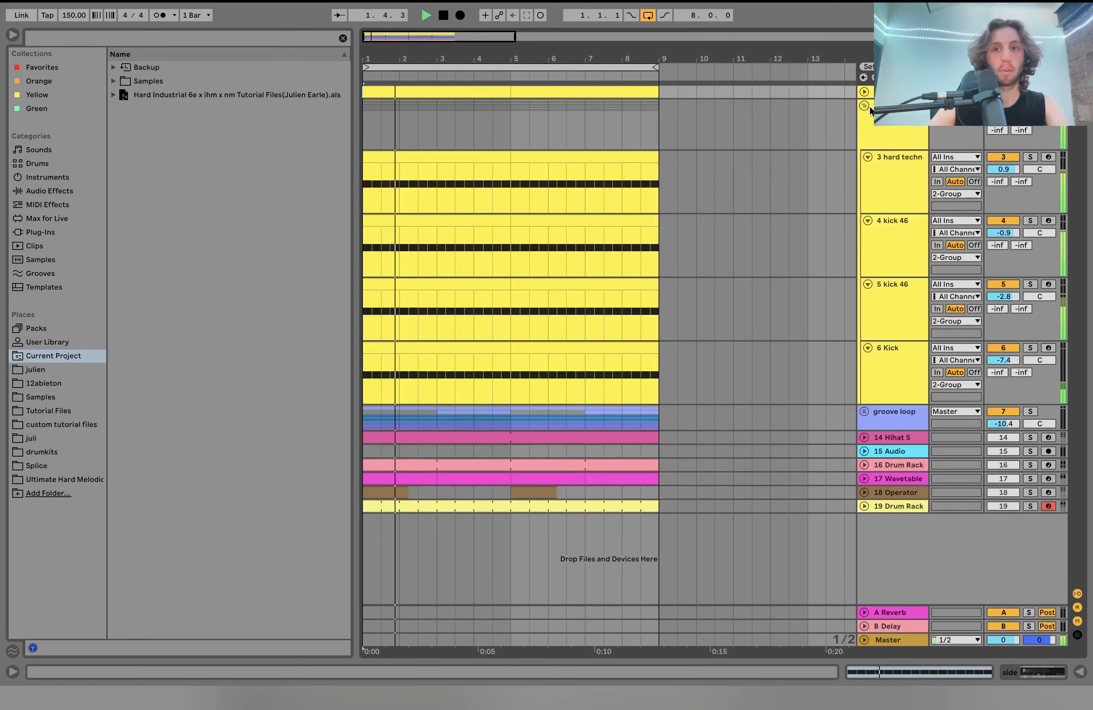
key("space")
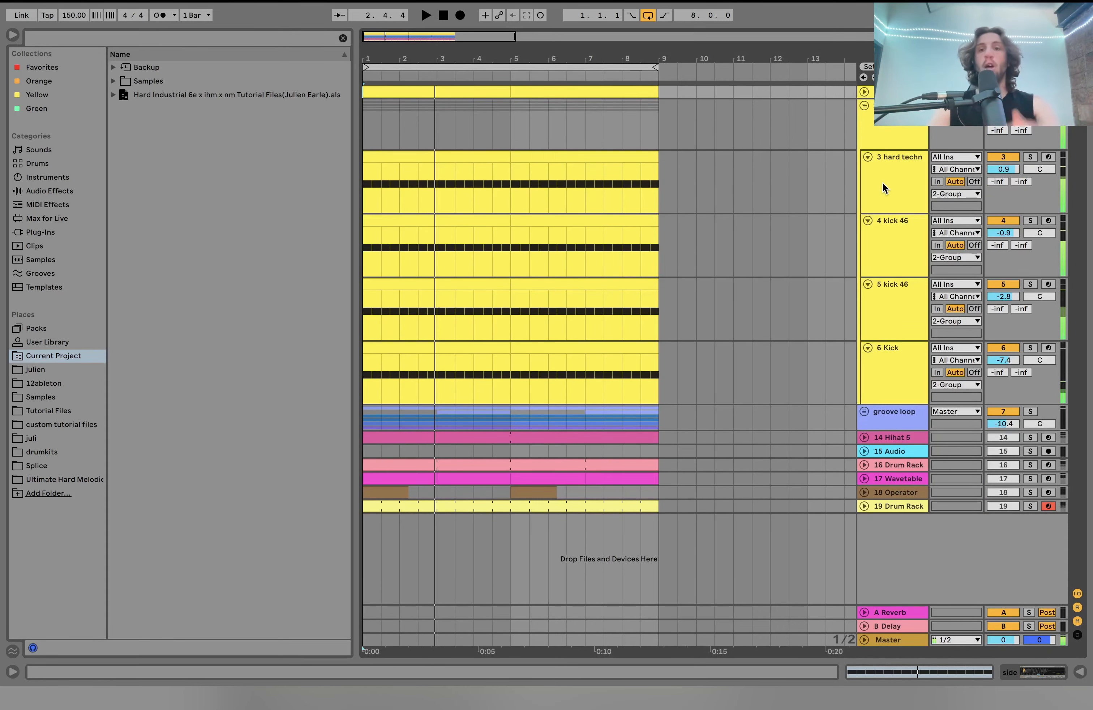
Audition the four kick layers one at a time by soloing tracks 3, 4, 5 and 6 during playback.
left_click(1030, 157)
key("space")
key("space")
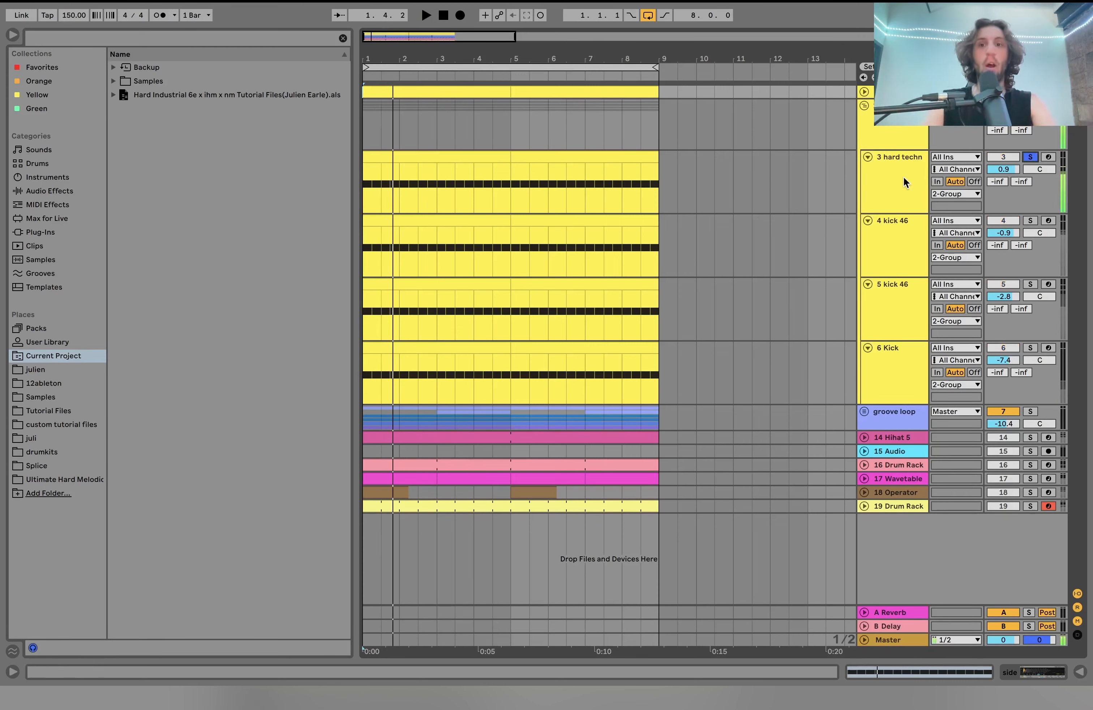
left_click(1030, 220)
key("space")
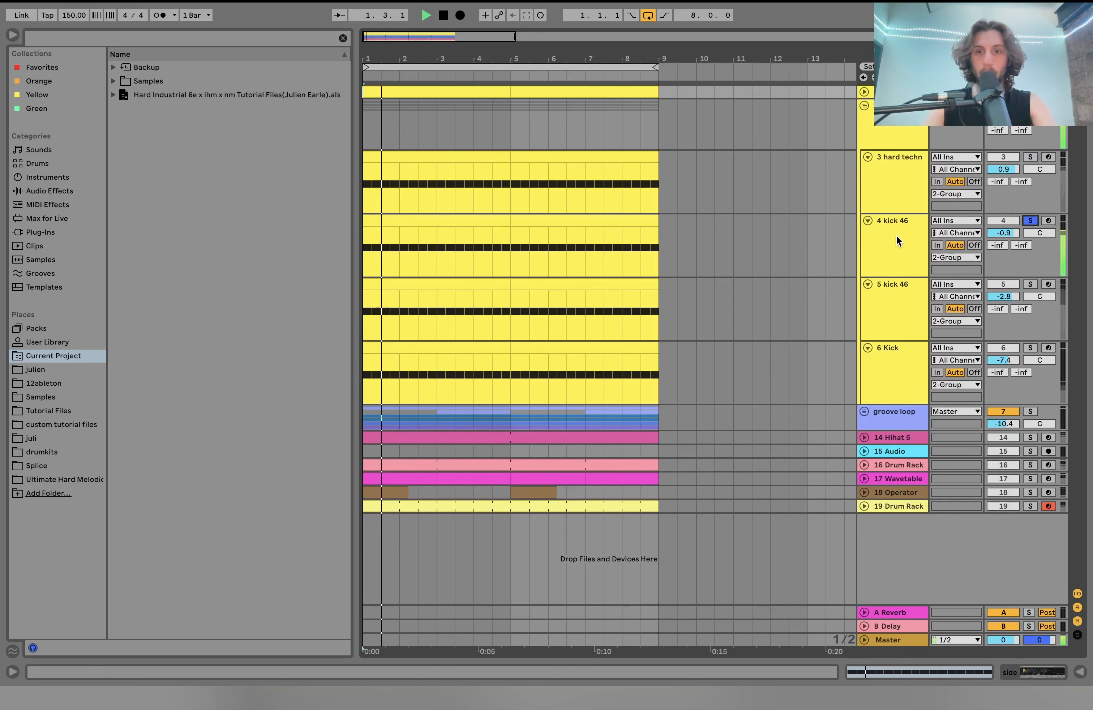
key("space")
left_click(1030, 284)
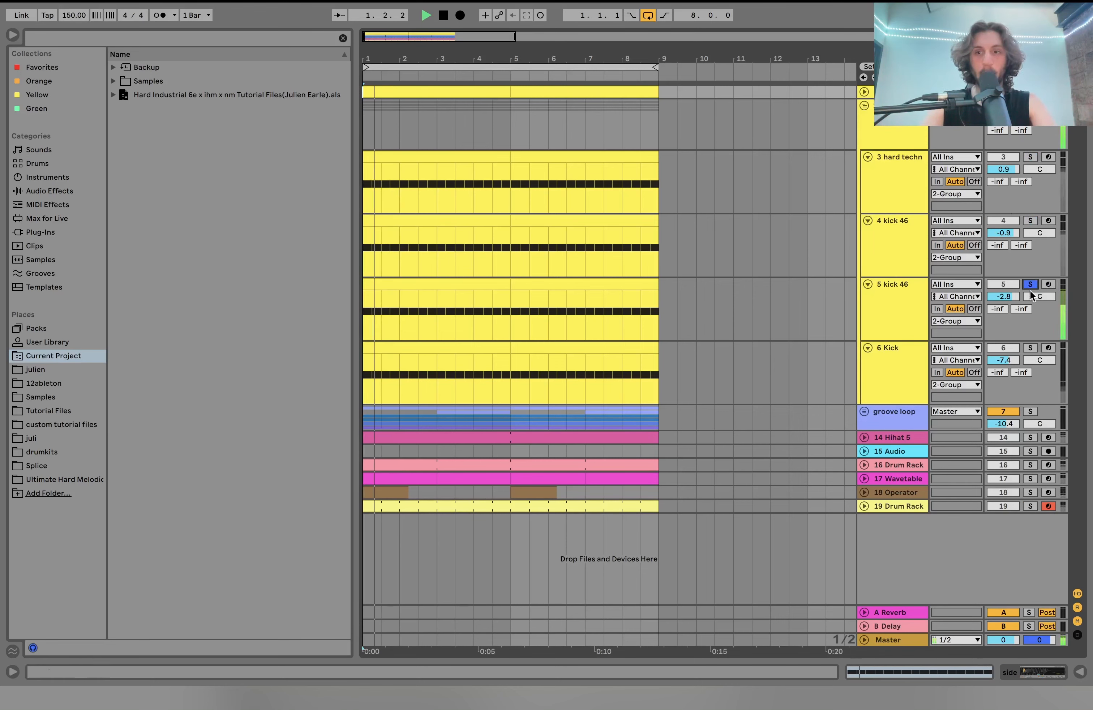
left_click(1031, 348)
key("space")
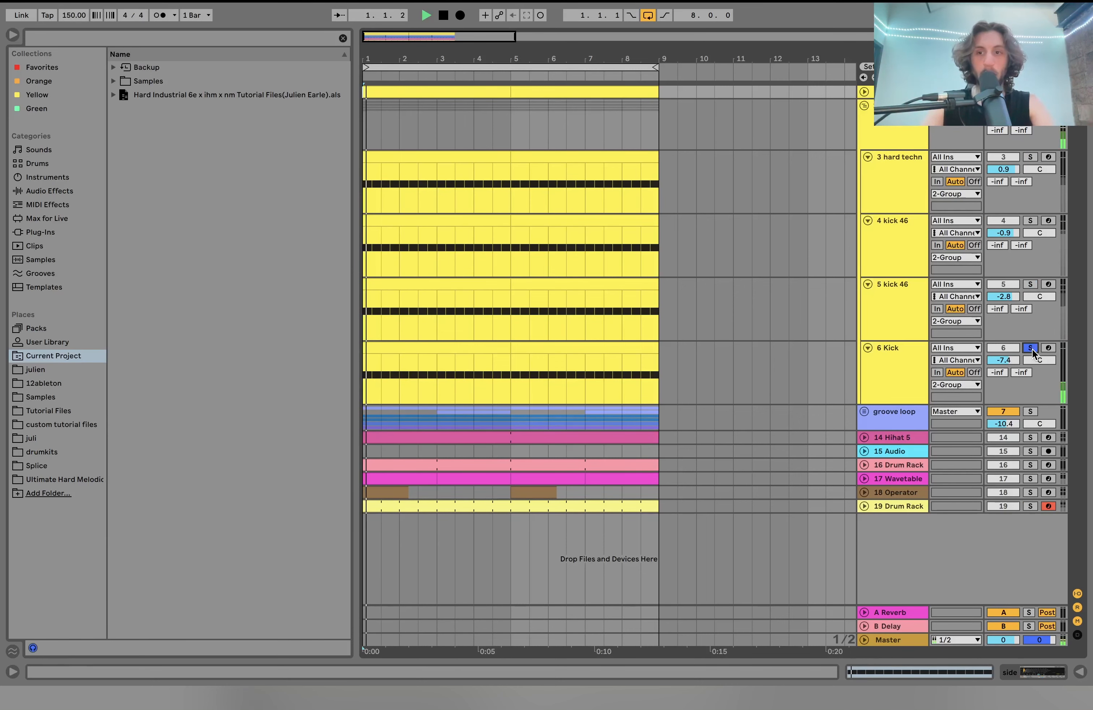
key("space")
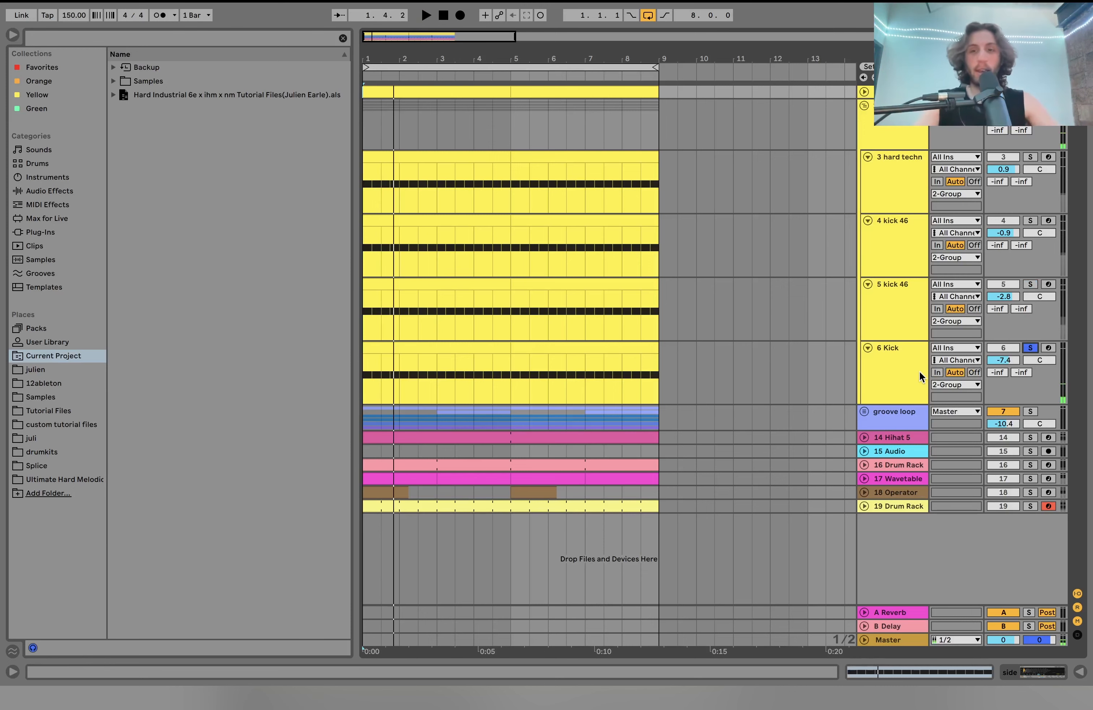
Solo track 4 kick 46, delete Overdrive and EQ Eight from its device chain, and play the layer.
double_click(902, 229)
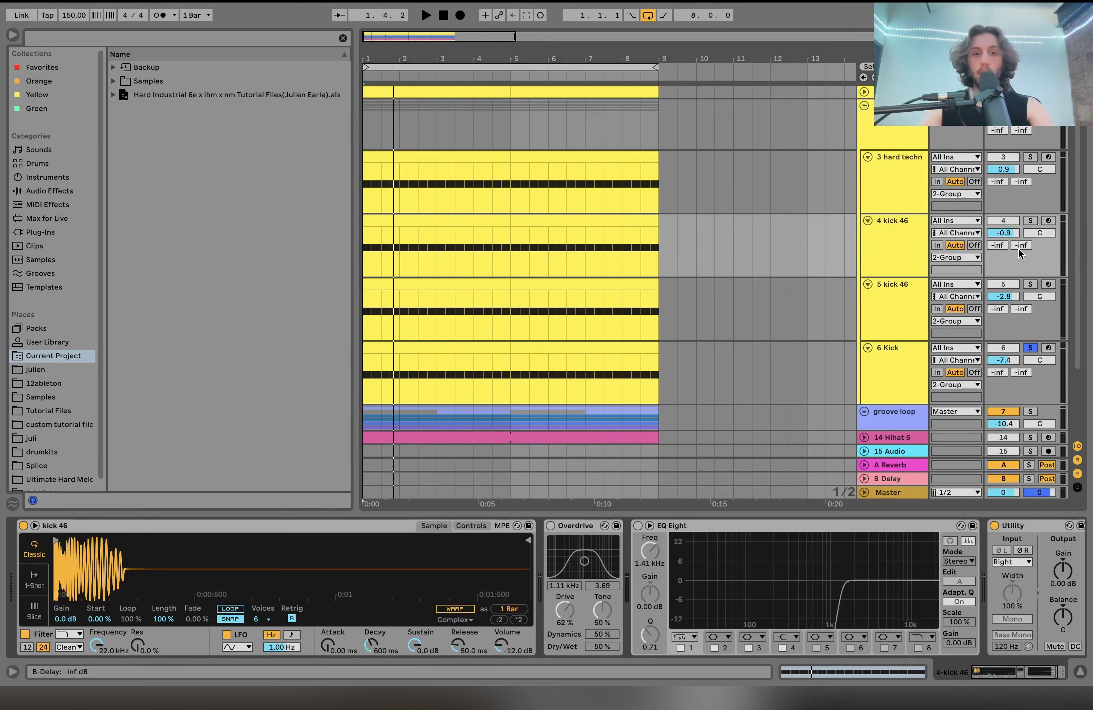
left_click(1030, 221)
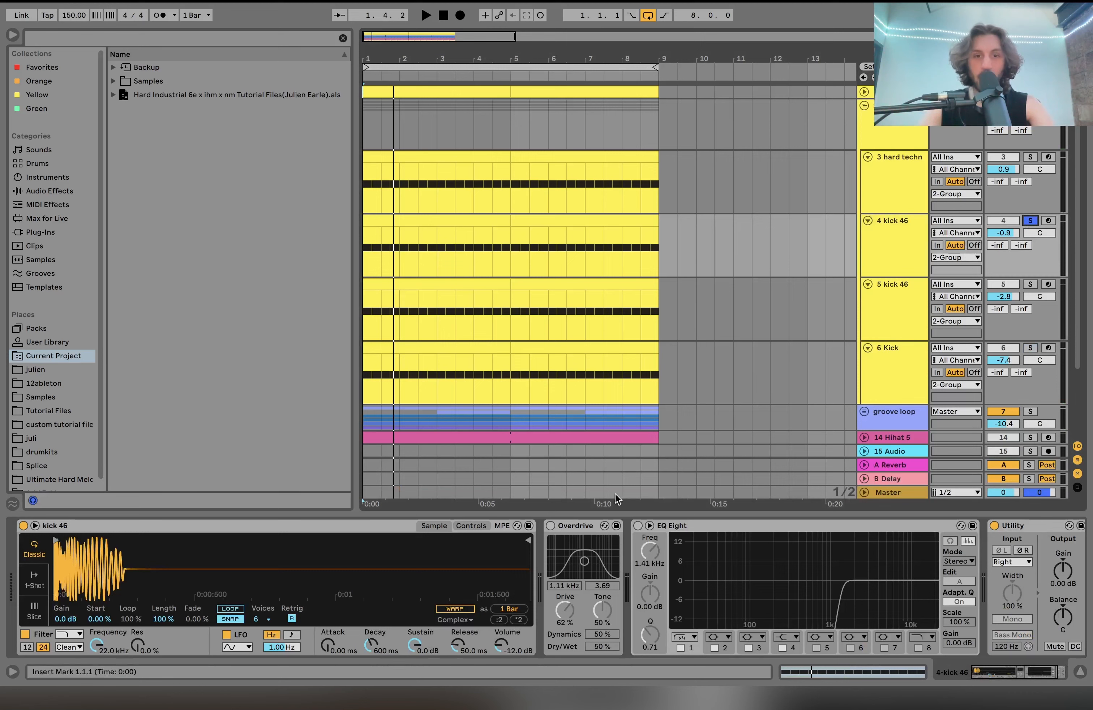
left_click(574, 525)
key("Delete")
key("Delete")
key("space")
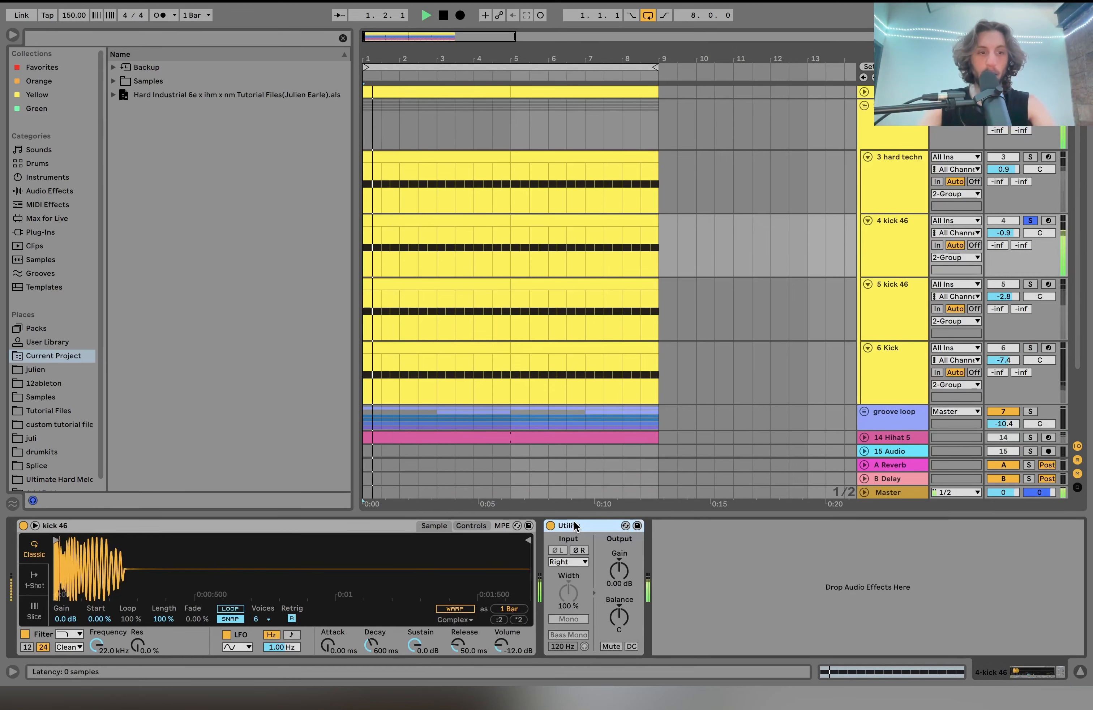
Compare the 5 kick 46 layer with 4 kick 46 by soloing them separately and together during playback.
left_click(1031, 285)
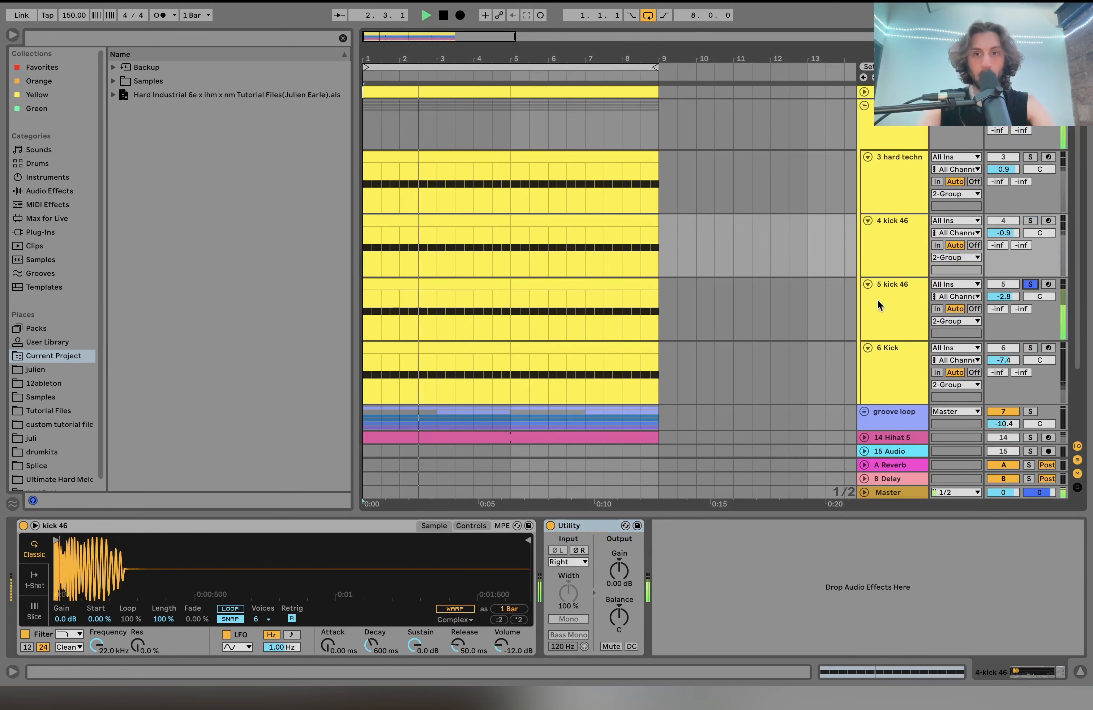
left_click(877, 300)
key("space")
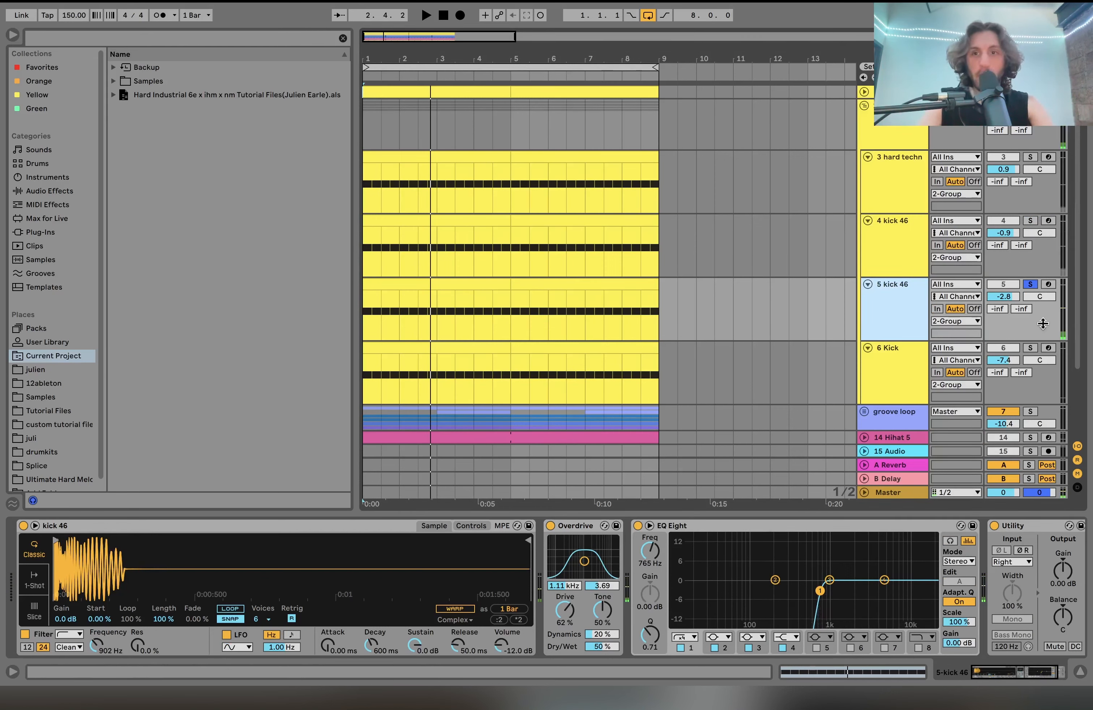
left_click(1030, 221)
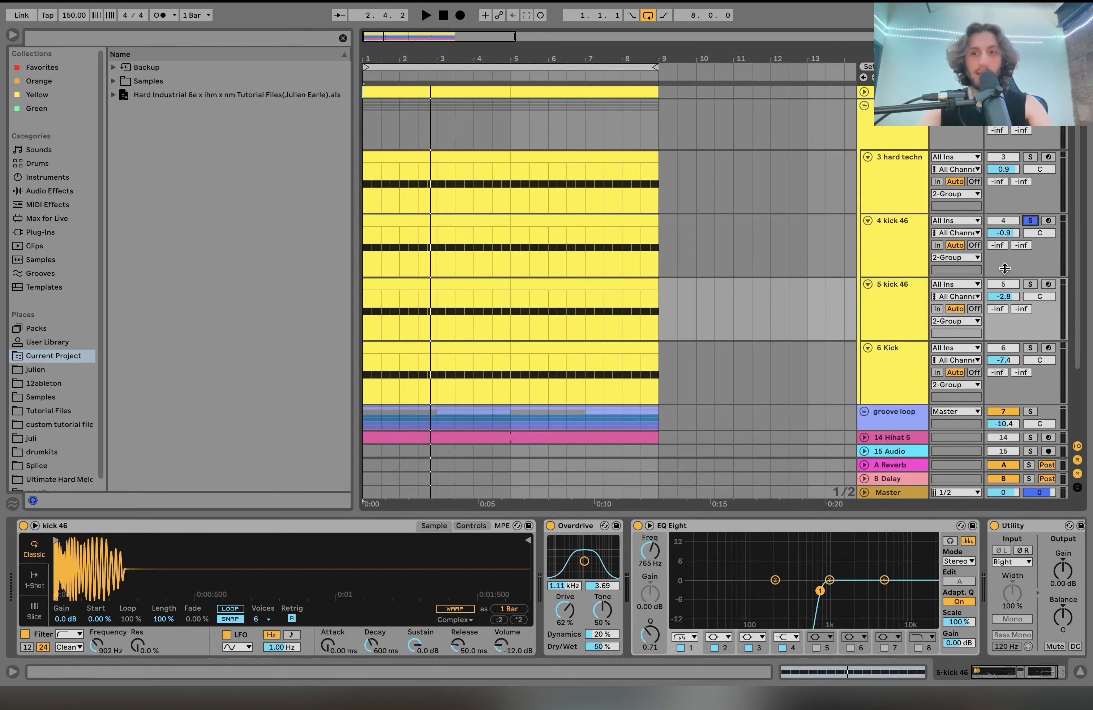
key("space")
left_click(1033, 286, "super")
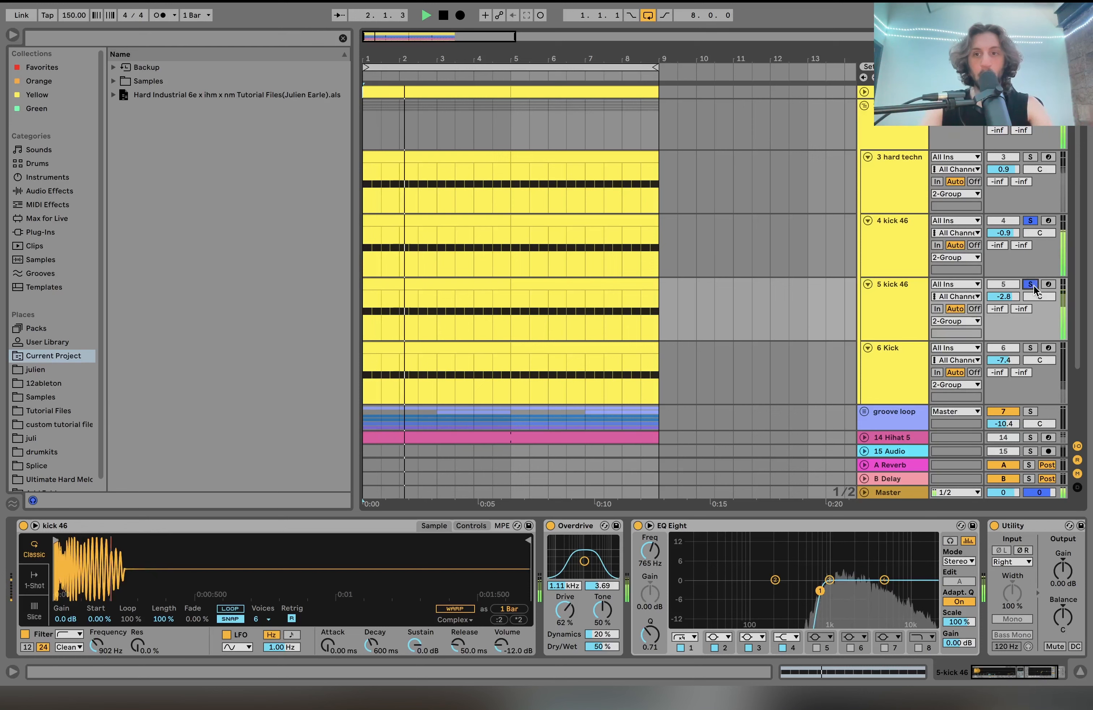
left_click(1030, 220)
key("space")
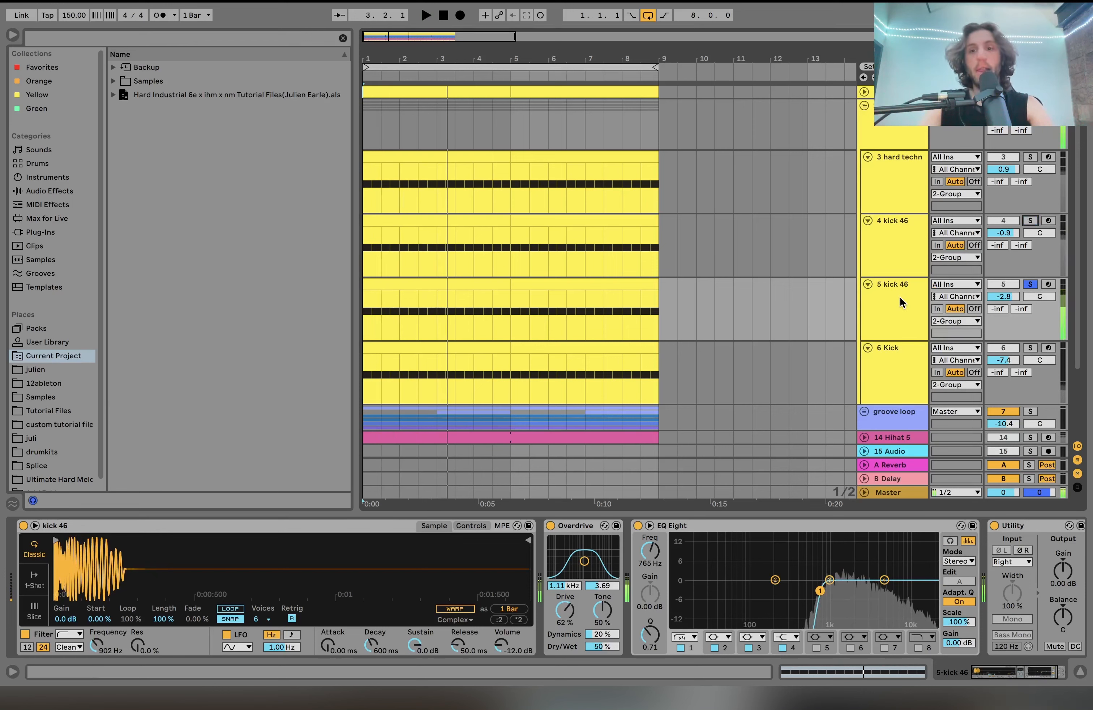
Examine the device chain of track 5 kick 46, including its sampler's control parameters, and play the soloed layer.
left_click(877, 308)
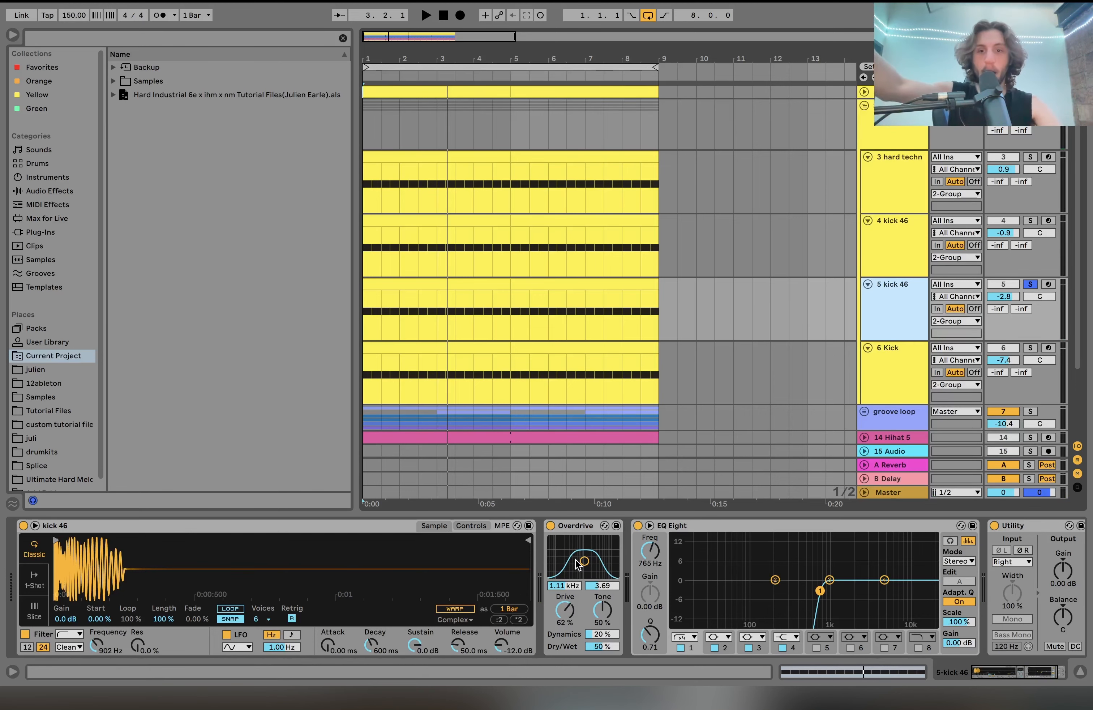
scroll(577, 565, "right", 2)
scroll(572, 564, "left", 2)
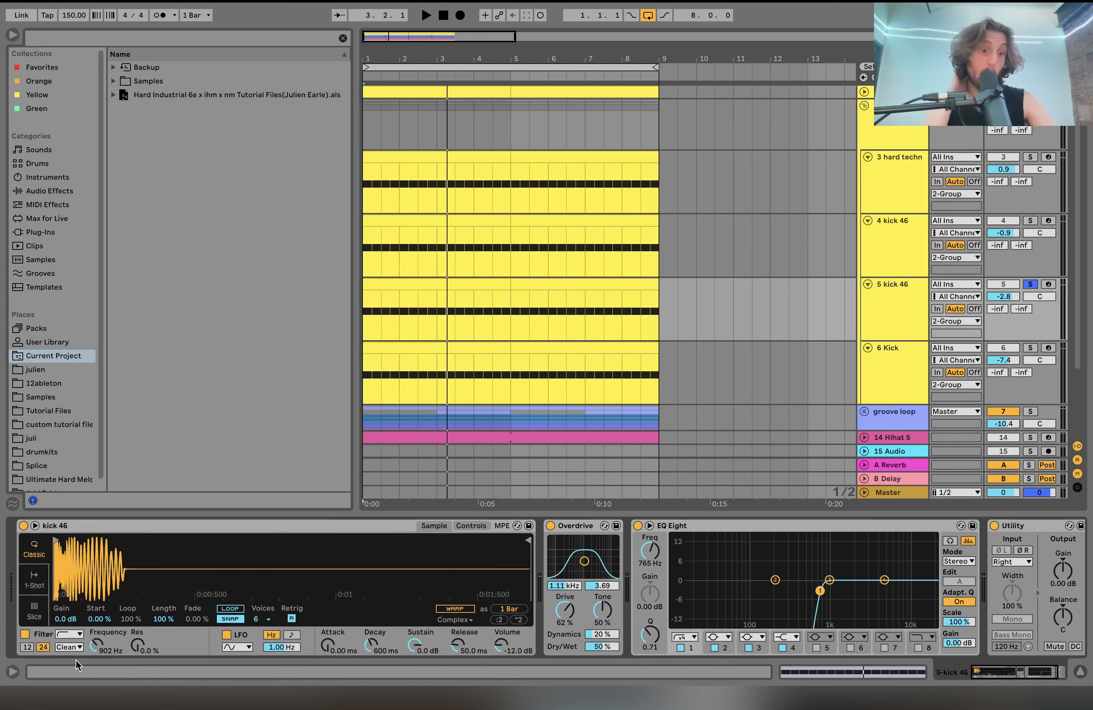
left_click(462, 528)
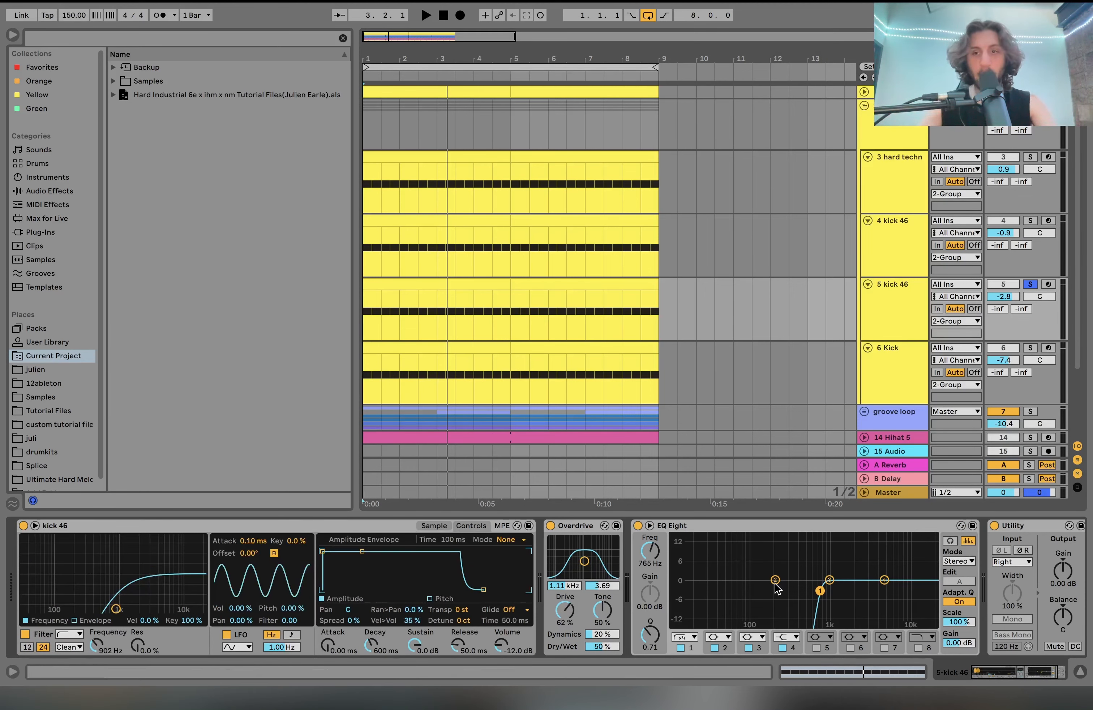
key("space")
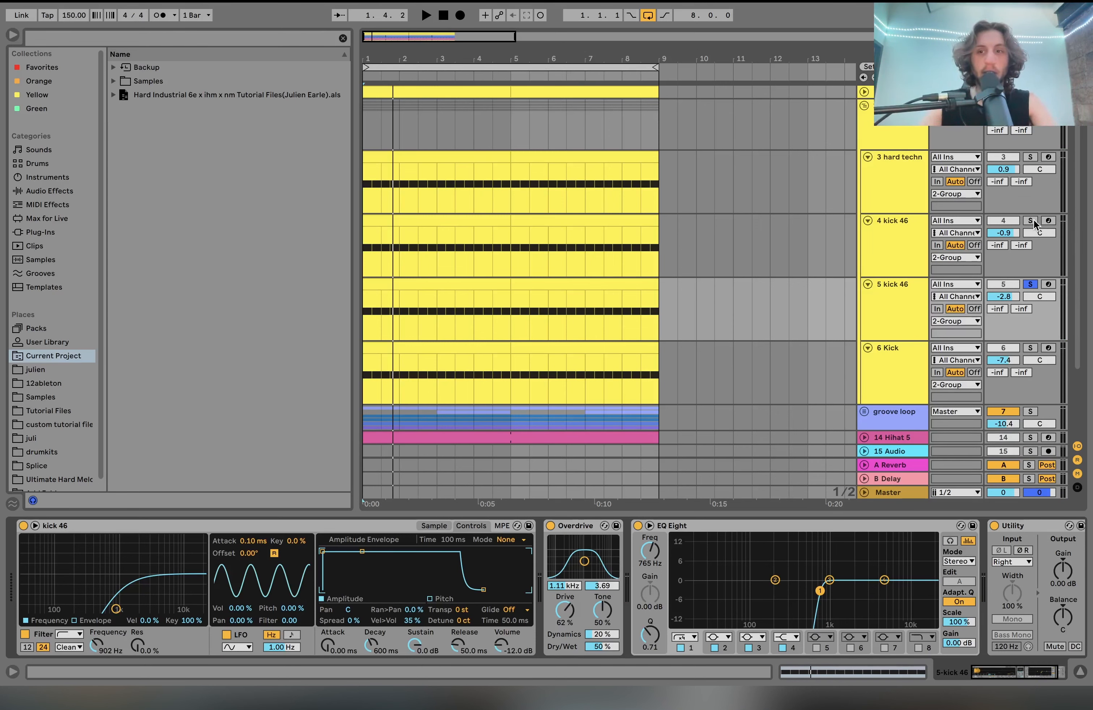
Listen to tracks 4 and 5 soloed together, and return the sampler on track 5 to its sample waveform.
left_click(1033, 220)
key("space")
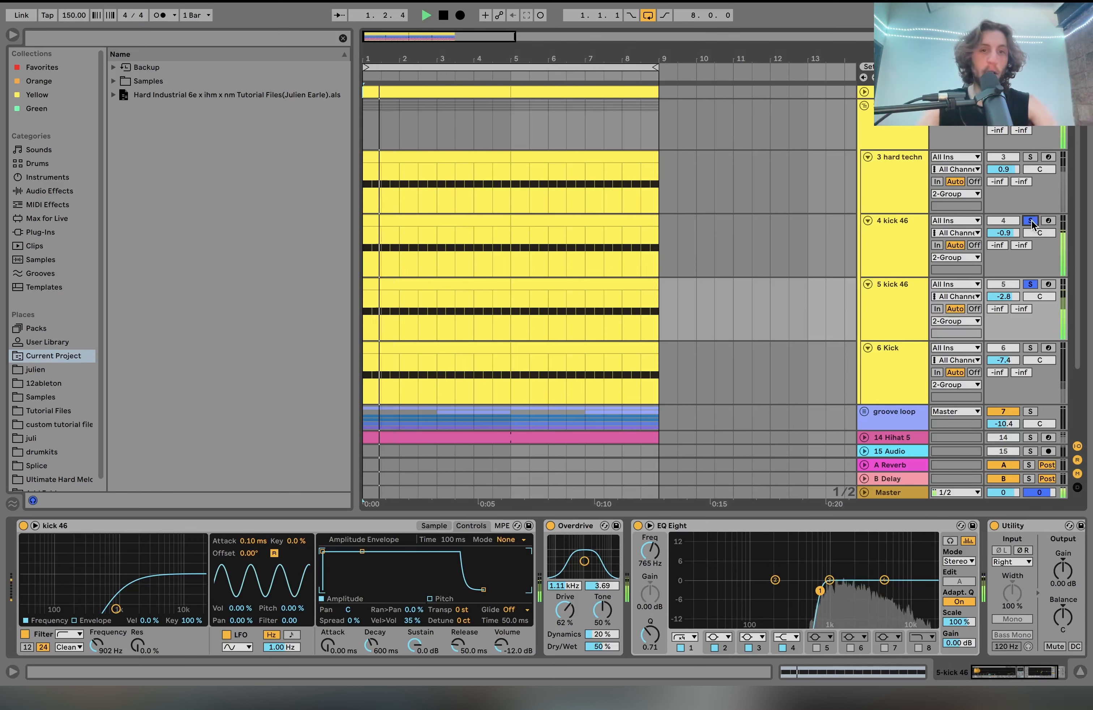
key("space")
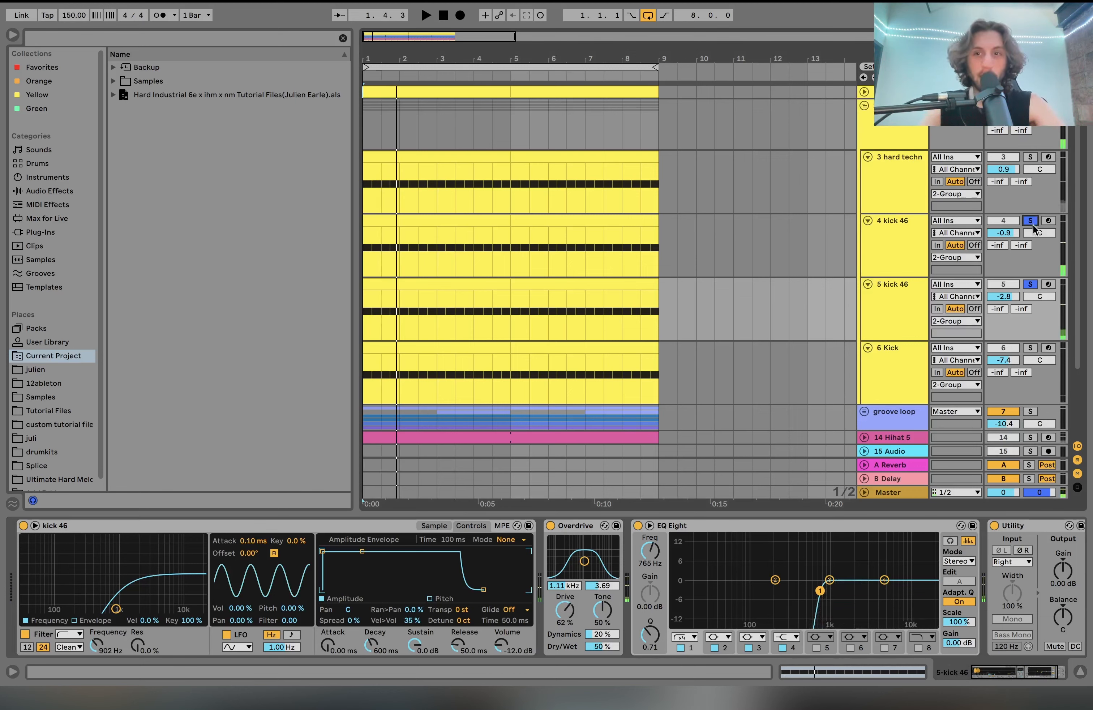
key("space")
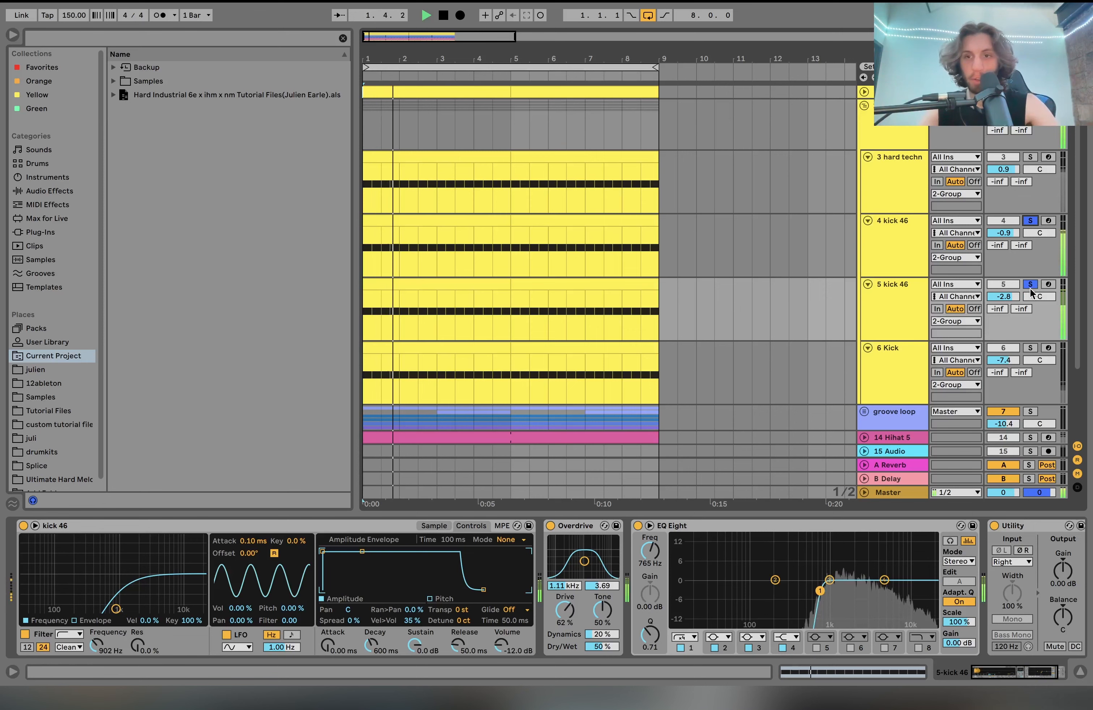
key("space")
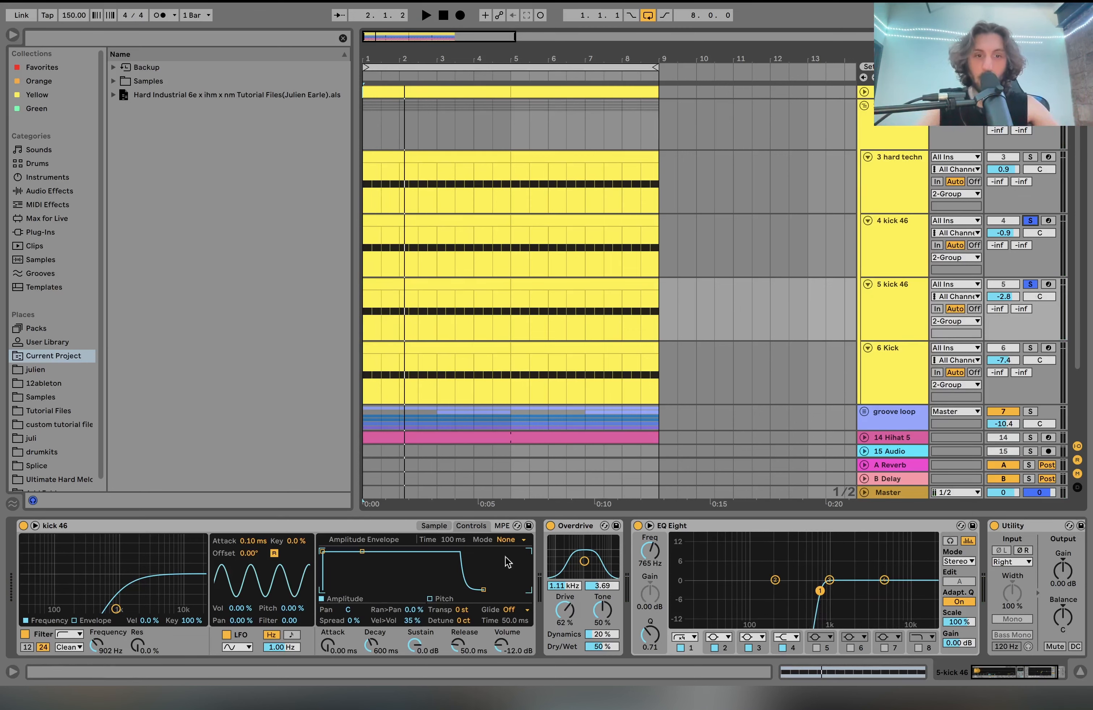
left_click(435, 526)
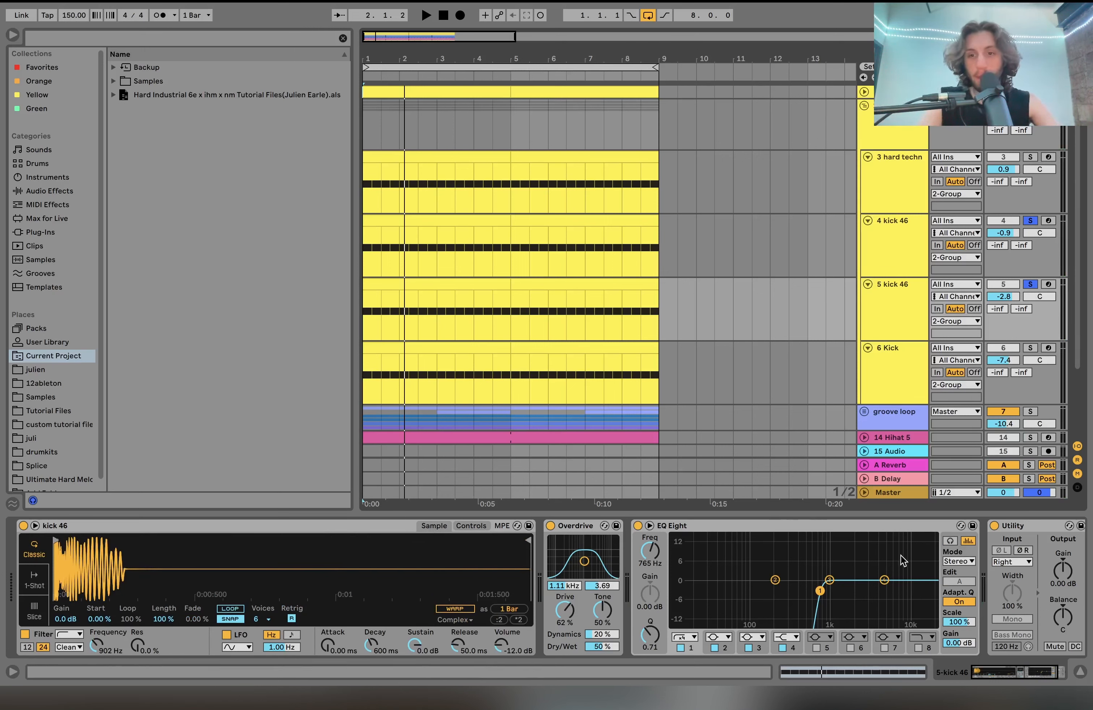
Solo the track 3 hard techno kick, show its device chain, and play the layer.
left_click(1031, 157)
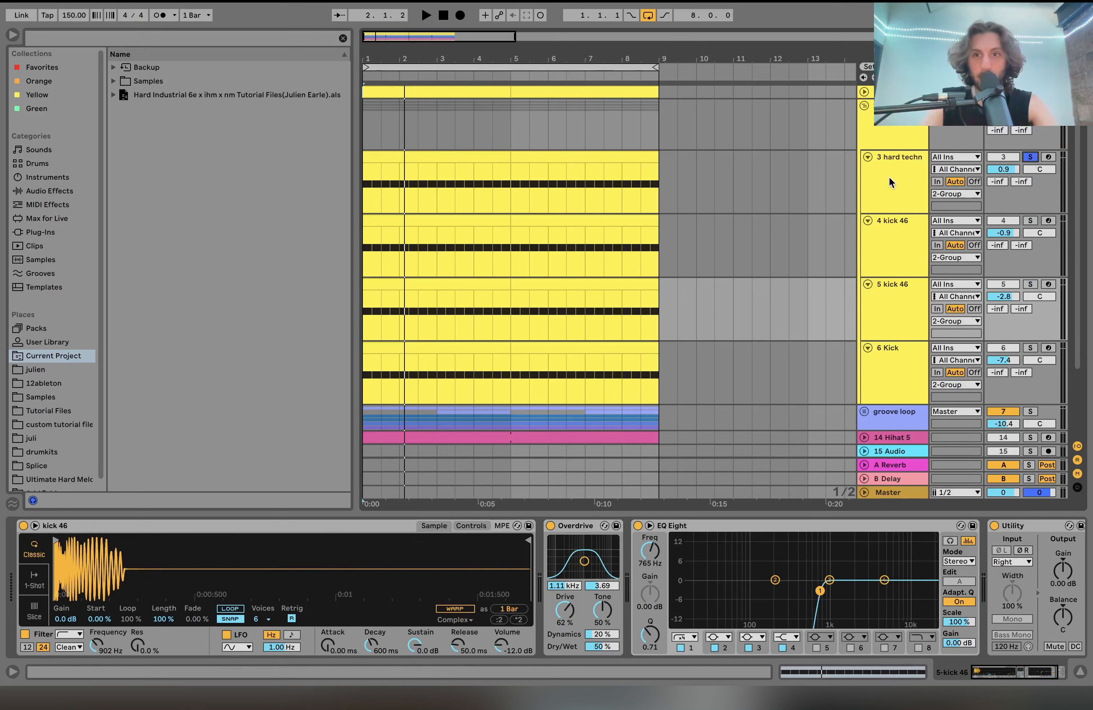
left_click(889, 177)
key("space")
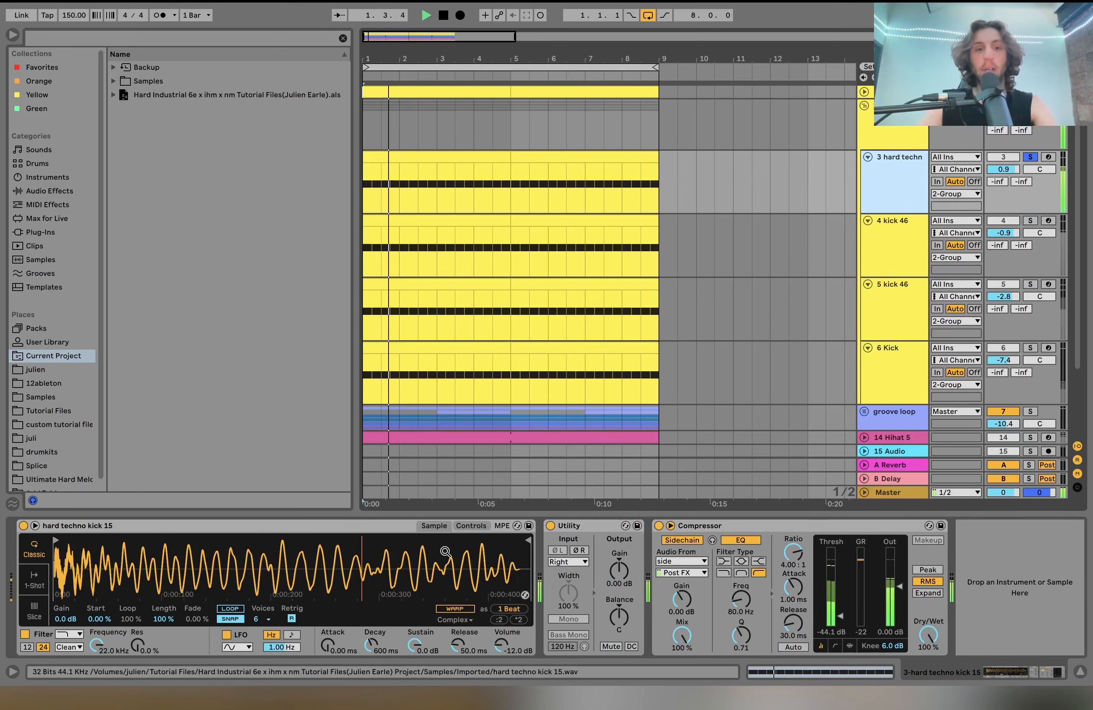
key("space")
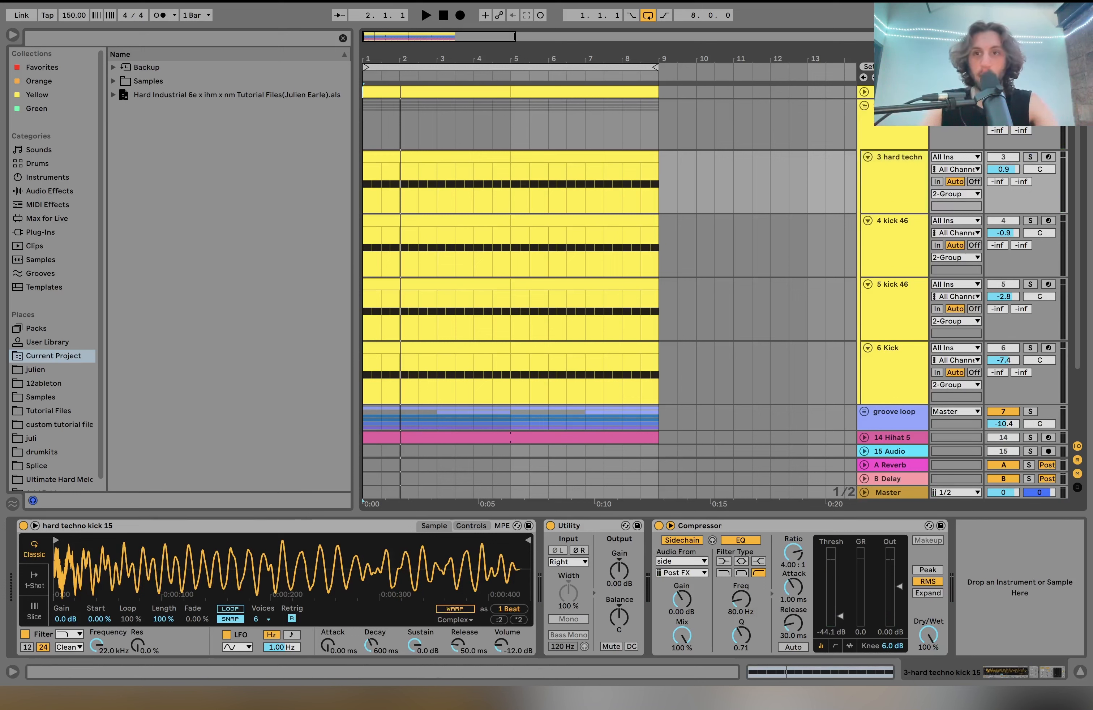
key("space")
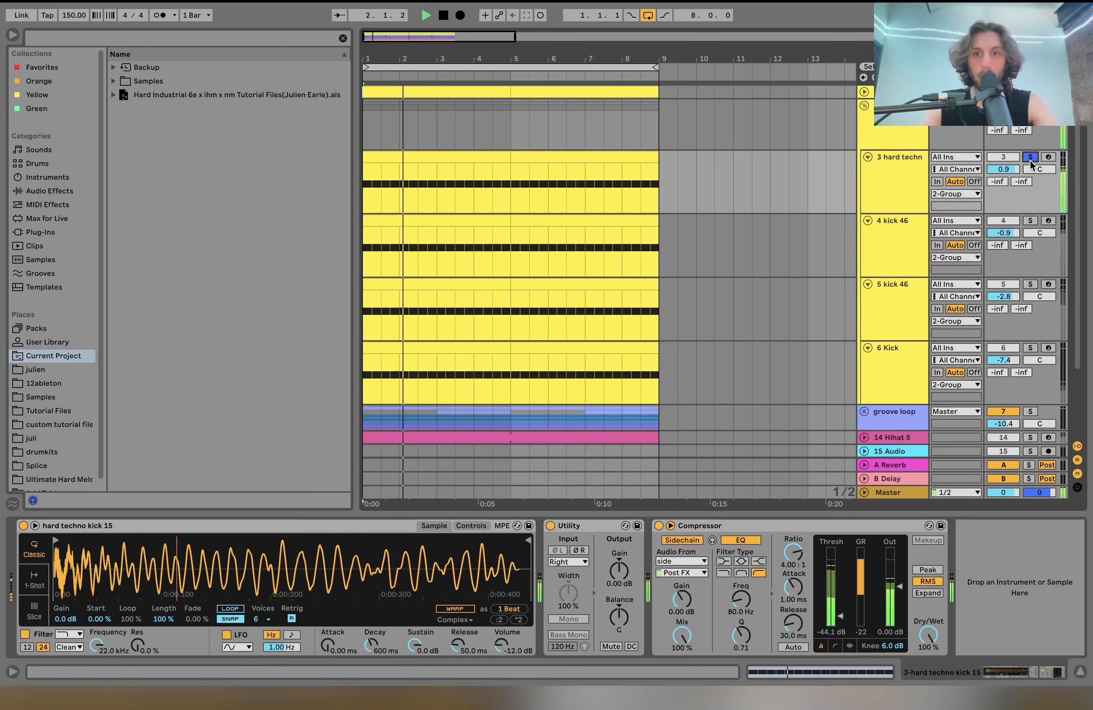
key("space")
Solo and play track 6 Kick while reviewing its device chain, switching the last Auto Filter off and back on.
left_click(1031, 348)
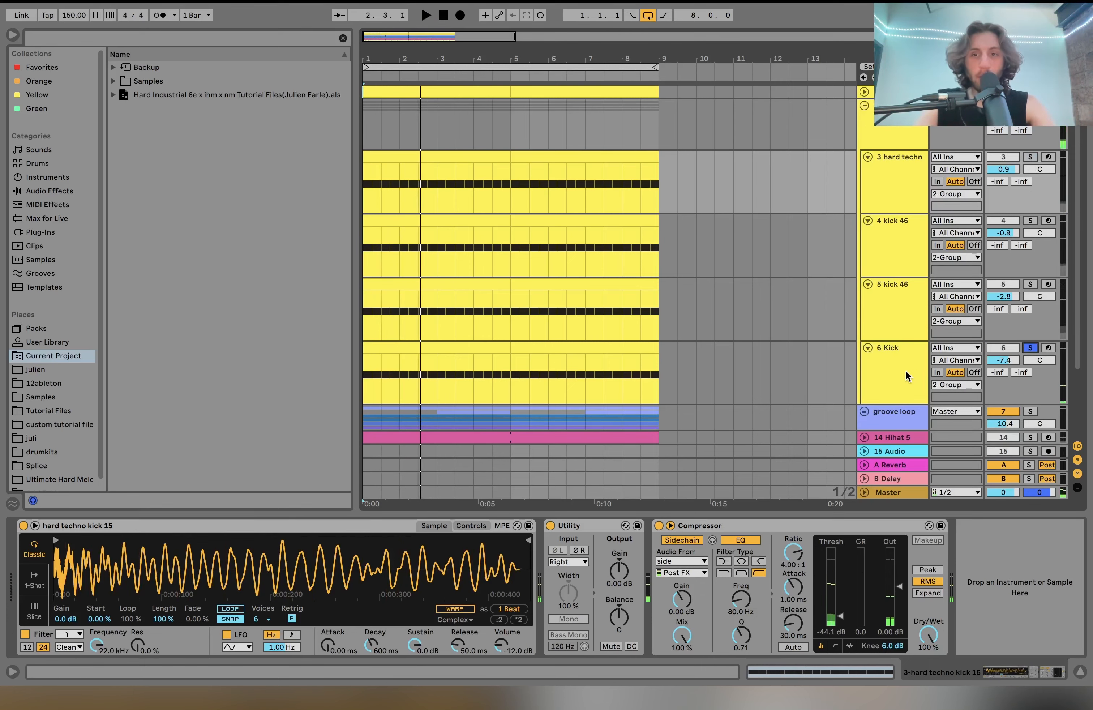
left_click(886, 370)
key("space")
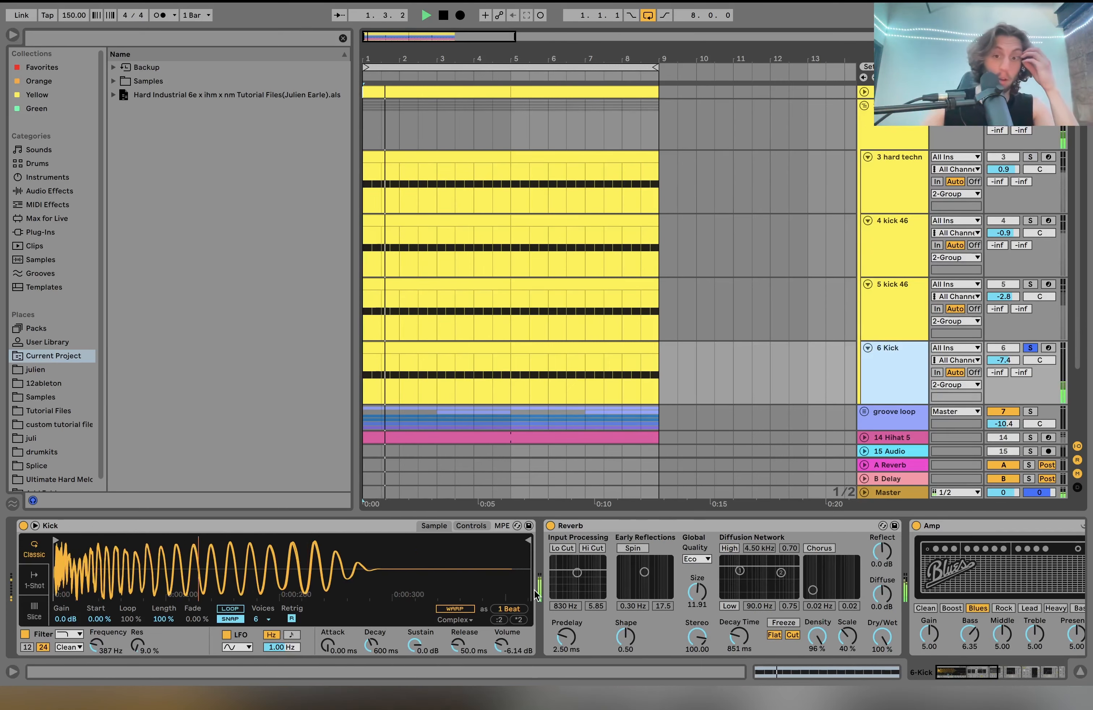
scroll(601, 538, "right", 10)
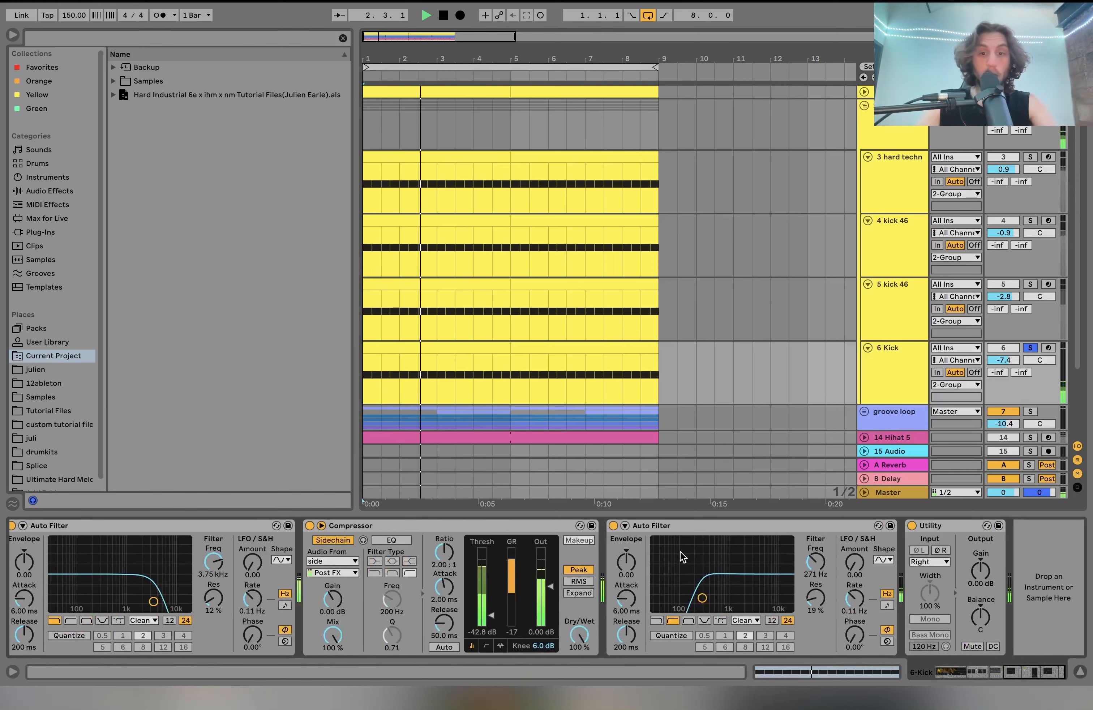
left_click(614, 526)
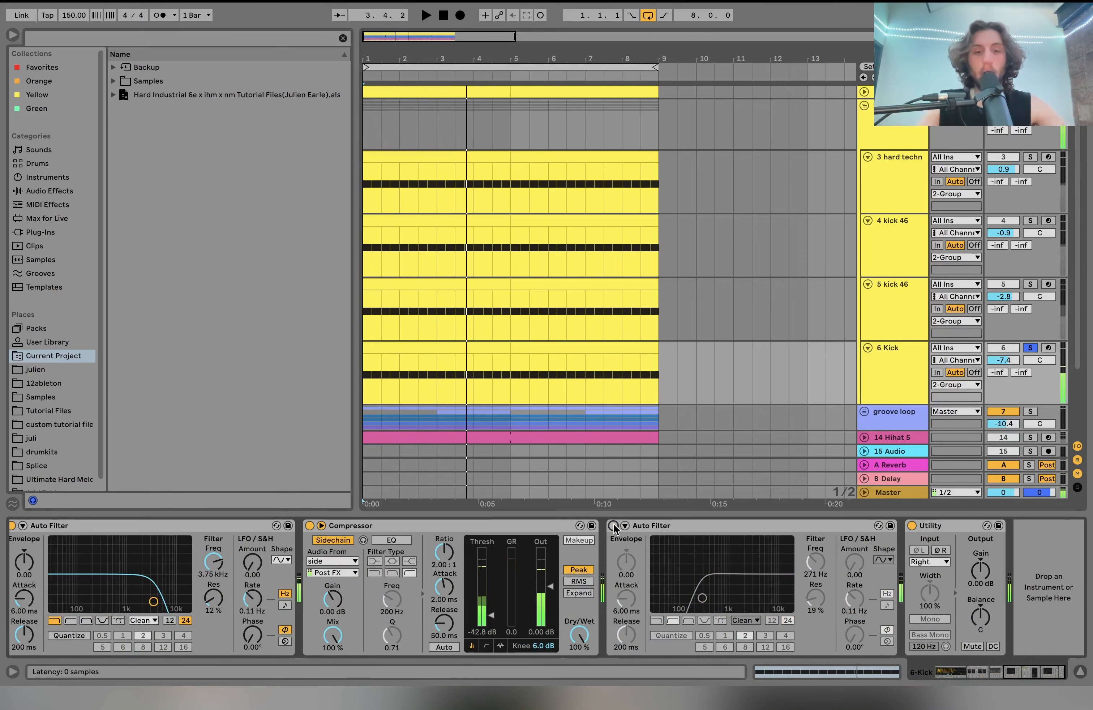
left_click(614, 525)
scroll(613, 528, "left", 10)
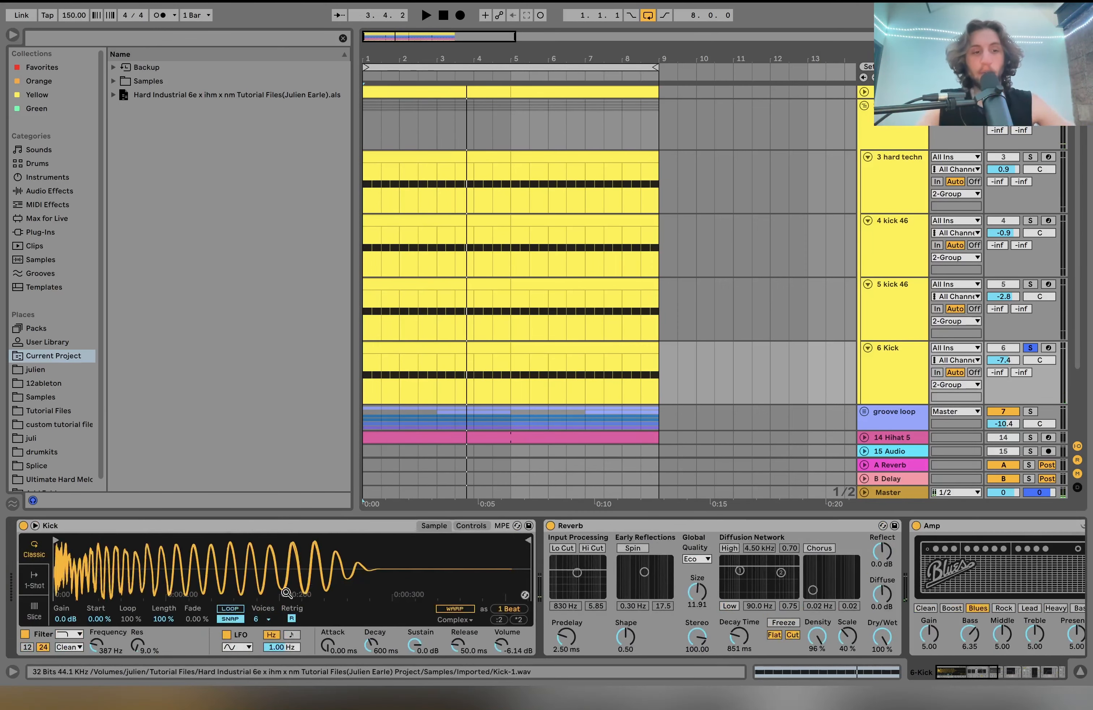
Review the devices after the sampler on track 6 Kick, from Reverb and Amp through to the final Utility.
scroll(287, 592, "right", 6)
scroll(286, 593, "right", 3)
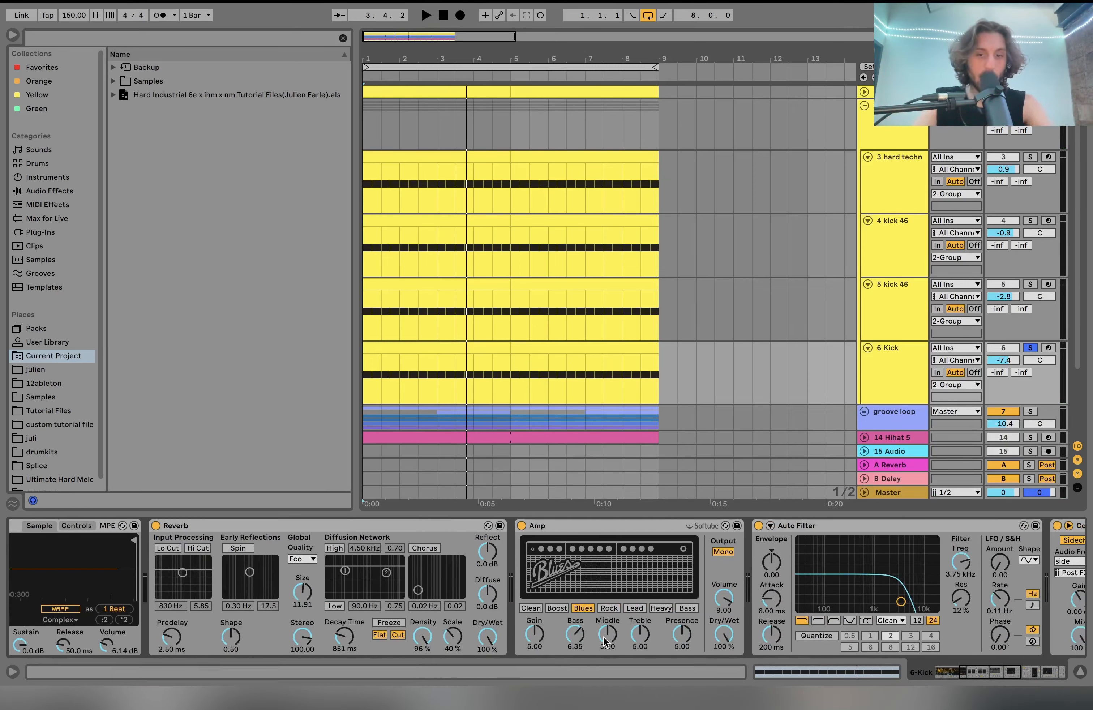
scroll(635, 642, "right", 15)
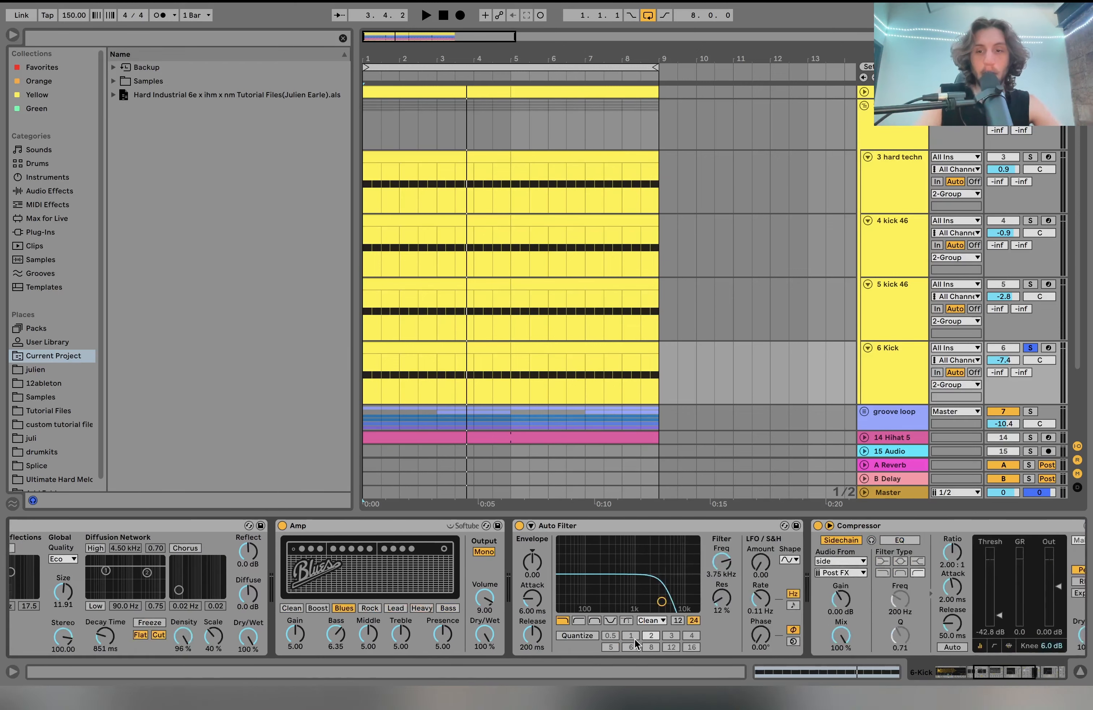
Listen to the track 3 hard techno kick and track 6 Kick soloed separately and together.
left_click(1030, 158)
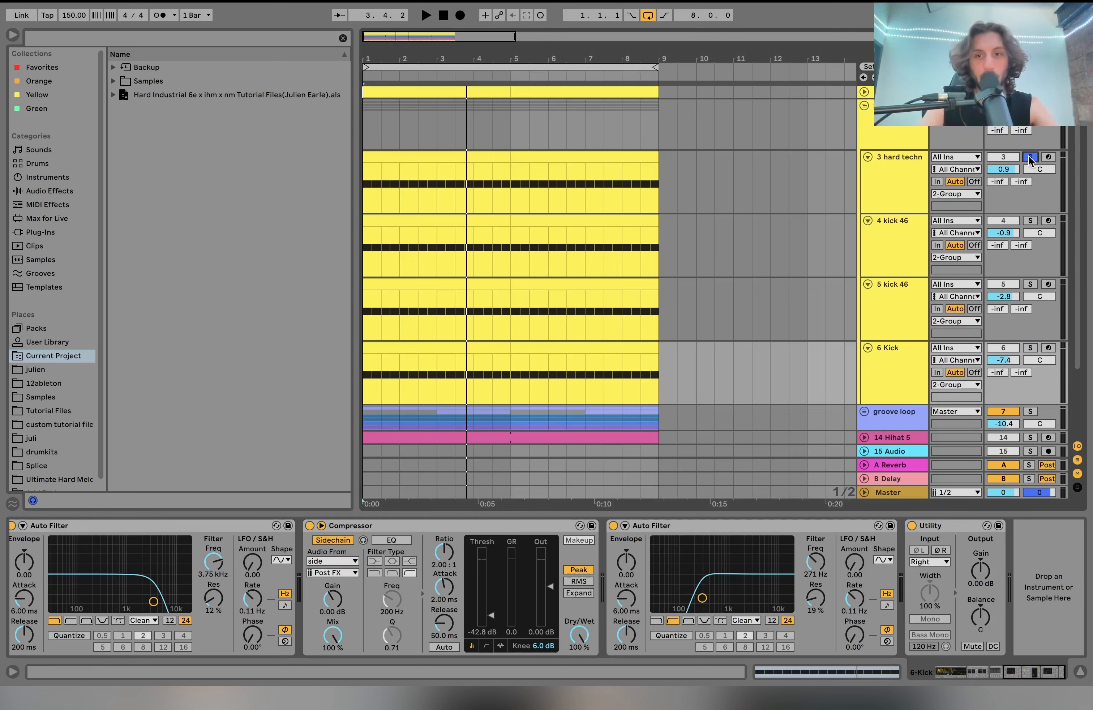
key("space")
left_click(1031, 348)
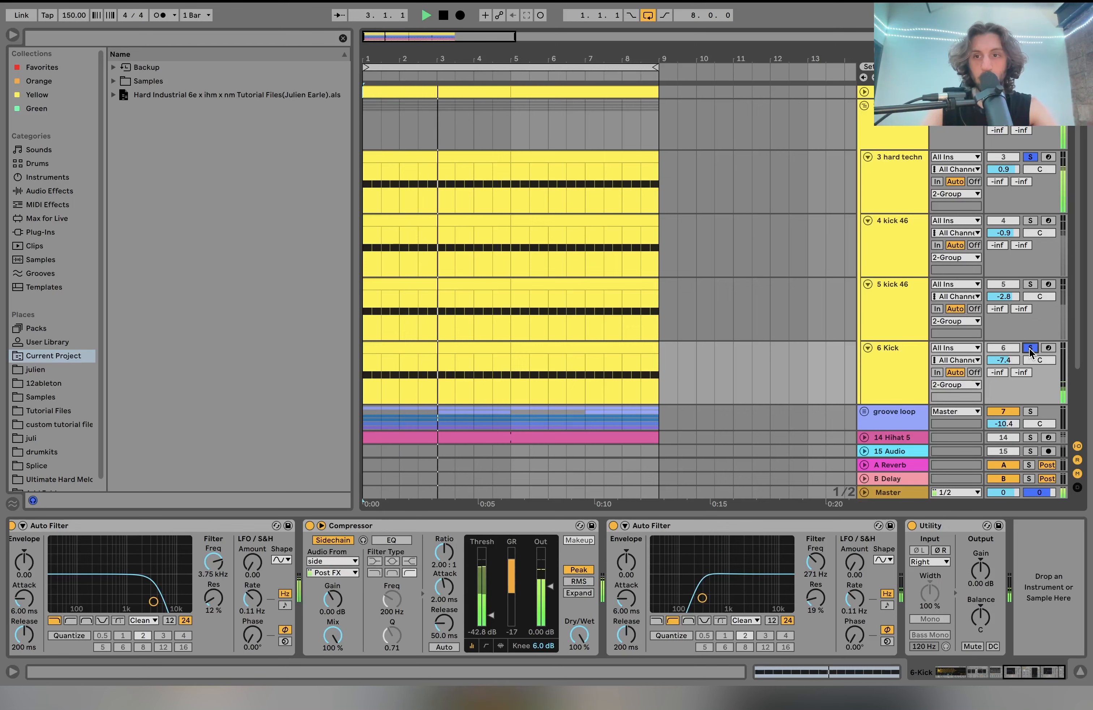
key("space")
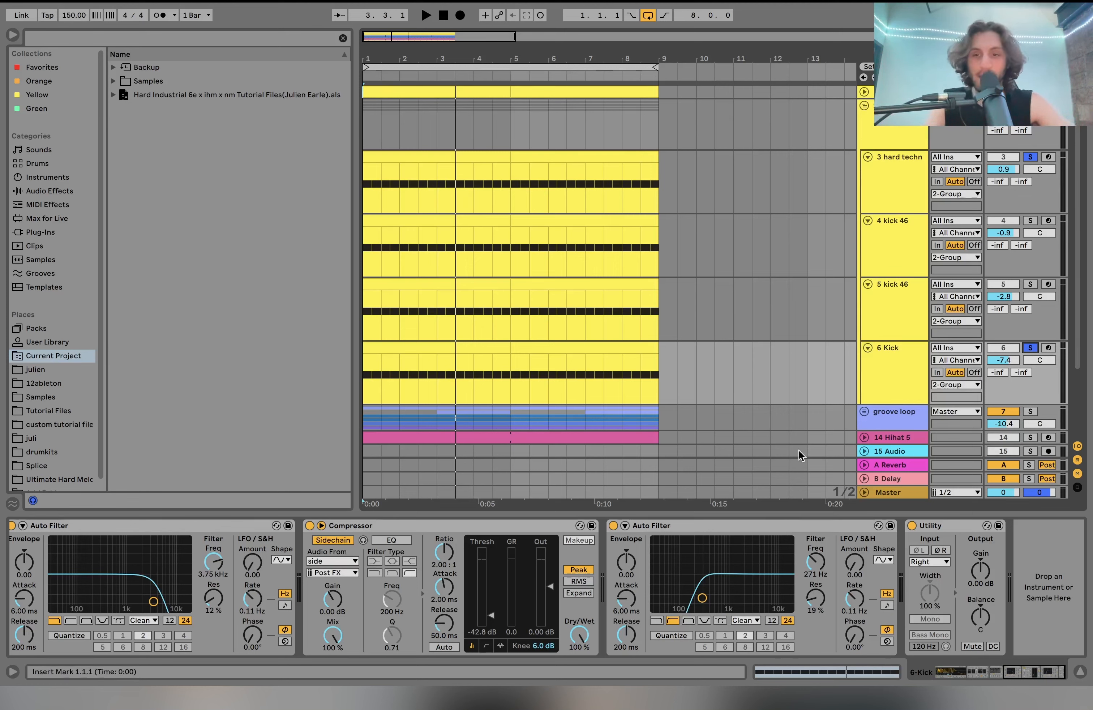
Solo the whole kick group and delete the Drum Buss from its device chain.
left_click(865, 370)
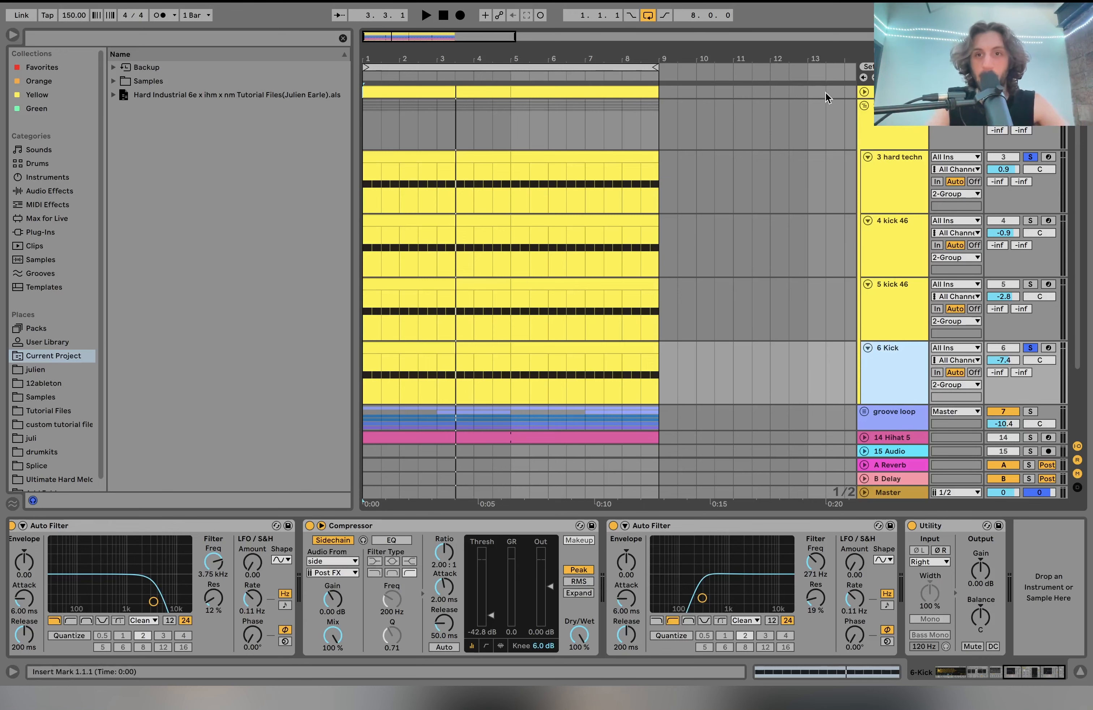
left_click(885, 136)
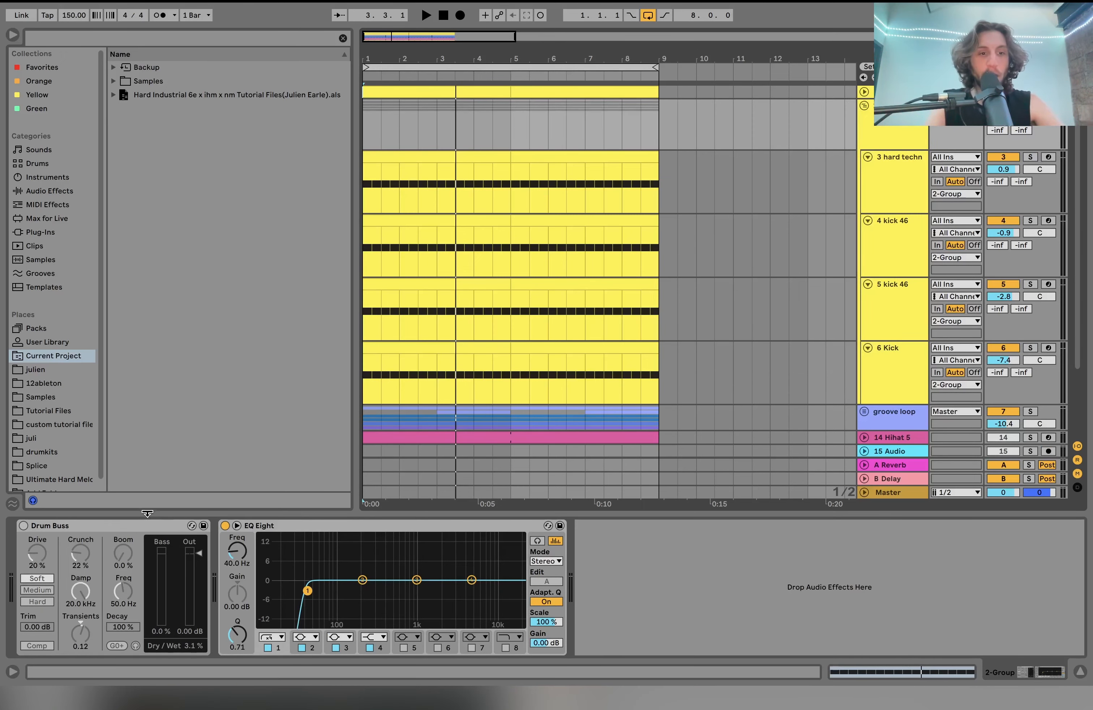
left_click(147, 523)
key("Delete")
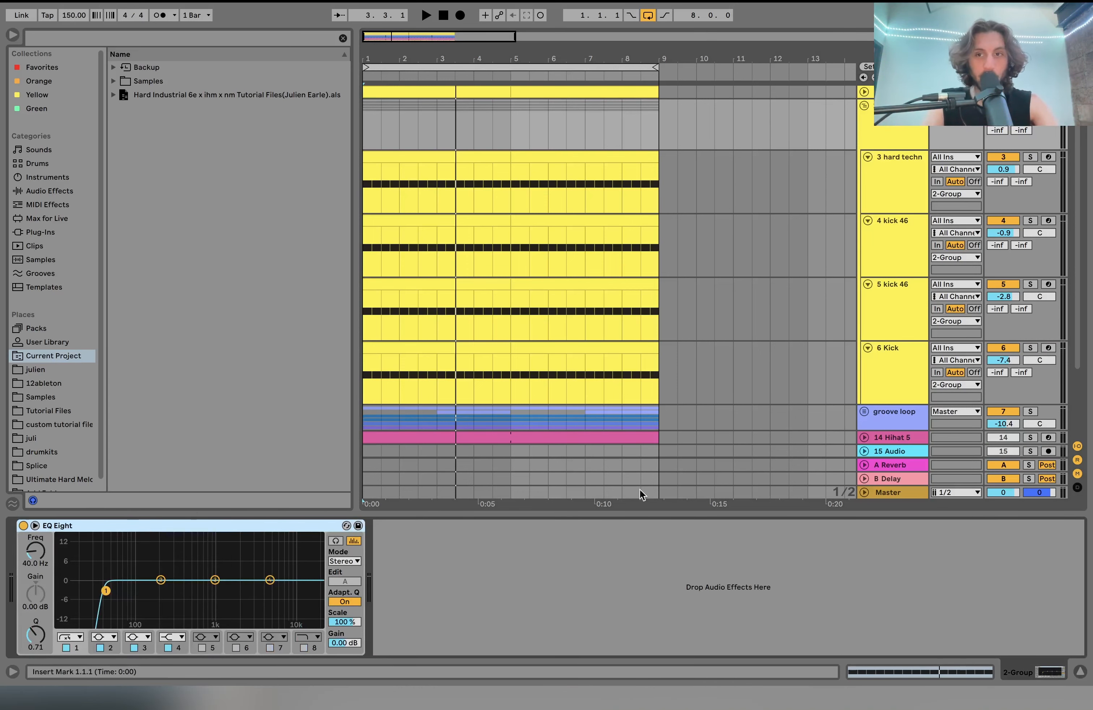
Play the complete layered kick with the group's EQ Eight analyzer in view.
left_click(560, 539)
key("space")
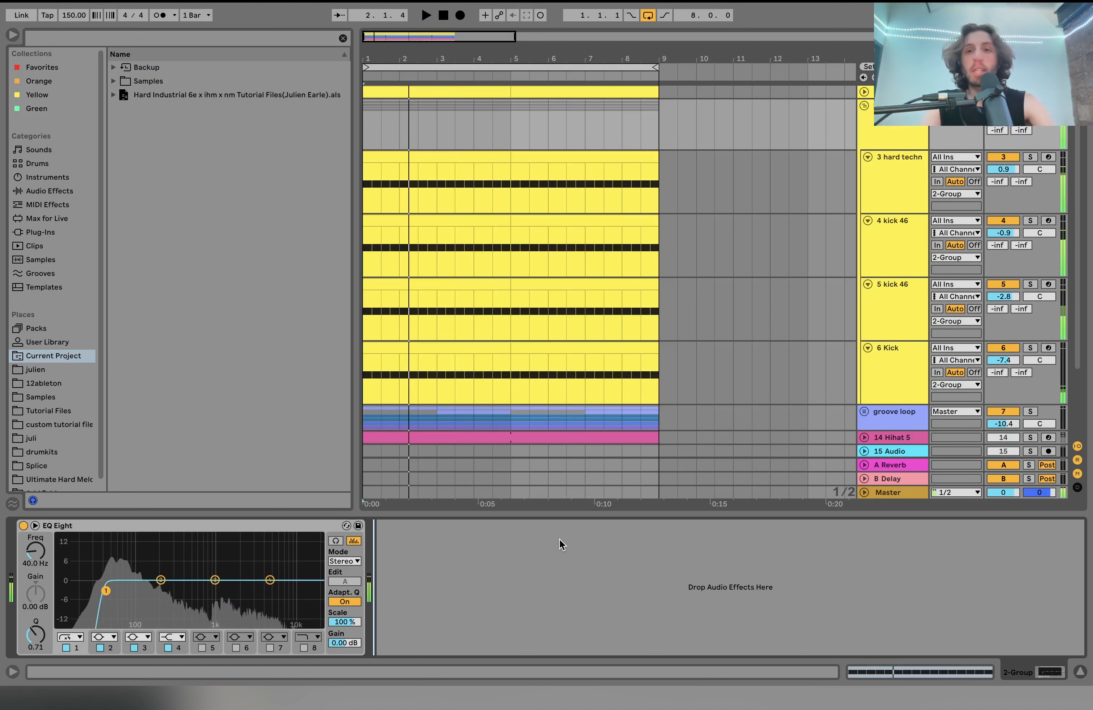
key("space")
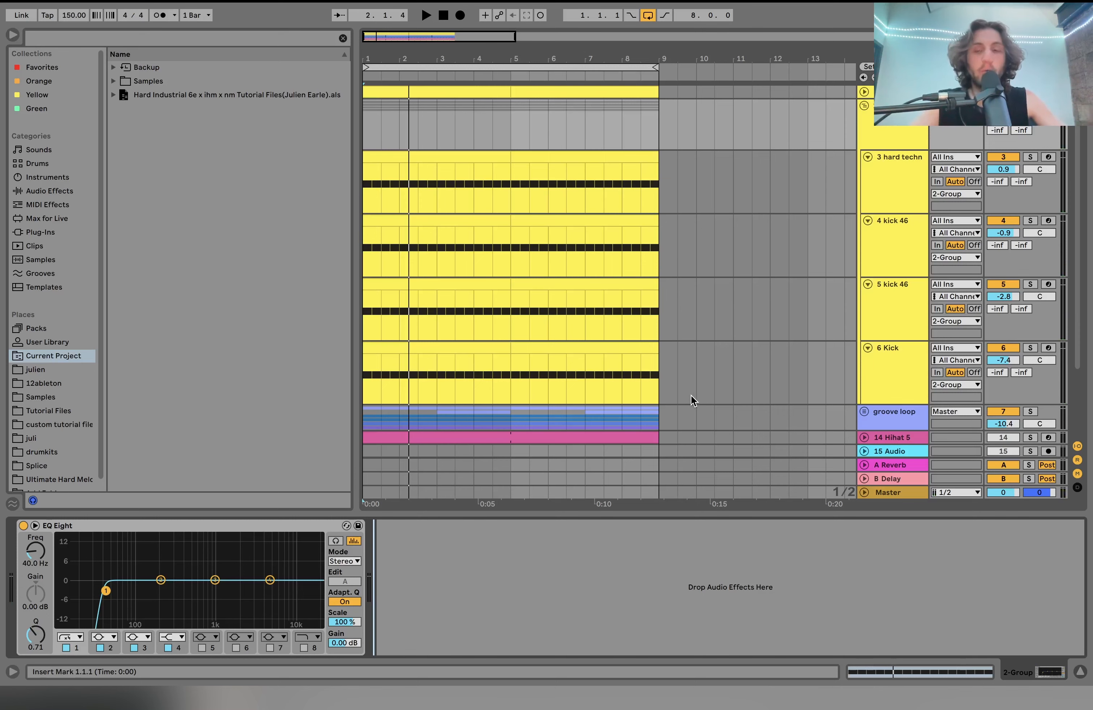
key("space")
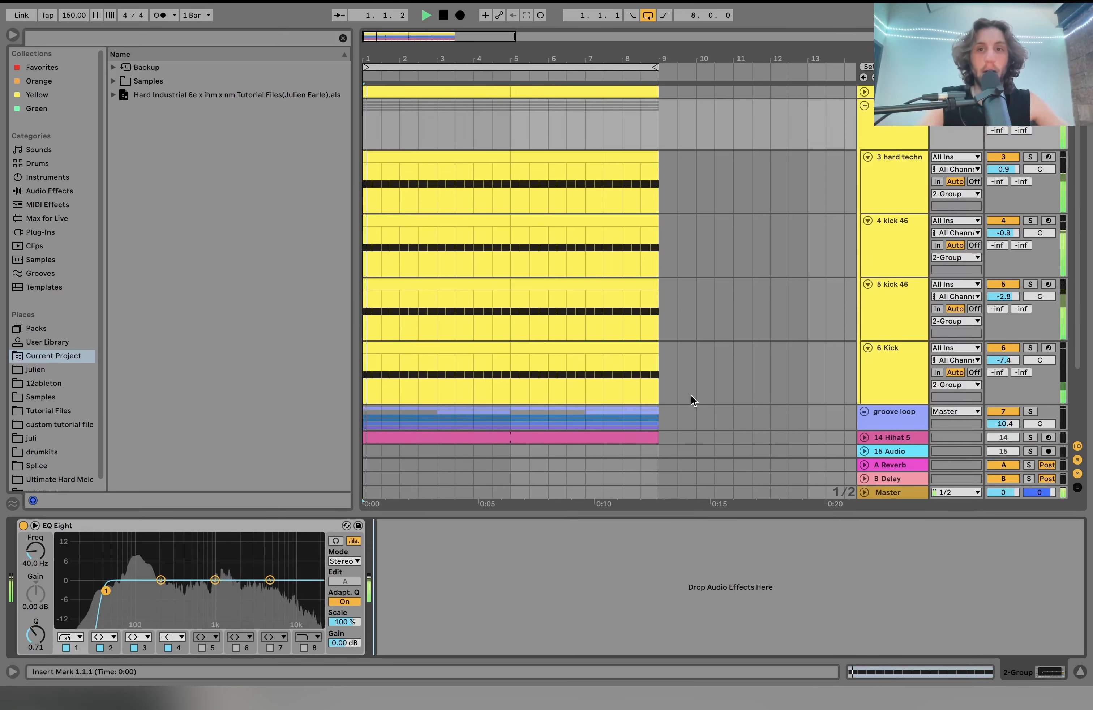
Solo the groove loop group, play it, and unfold the group to show its tracks.
scroll(891, 397, "down", 5)
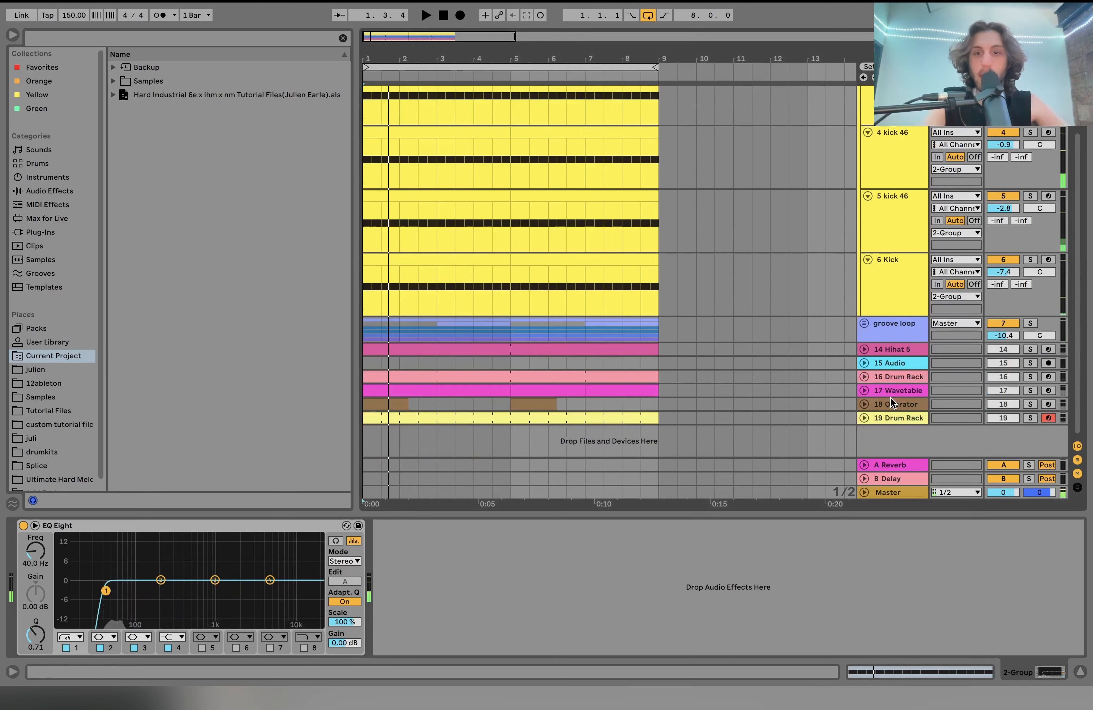
scroll(905, 375, "up", 5)
left_click(1030, 411)
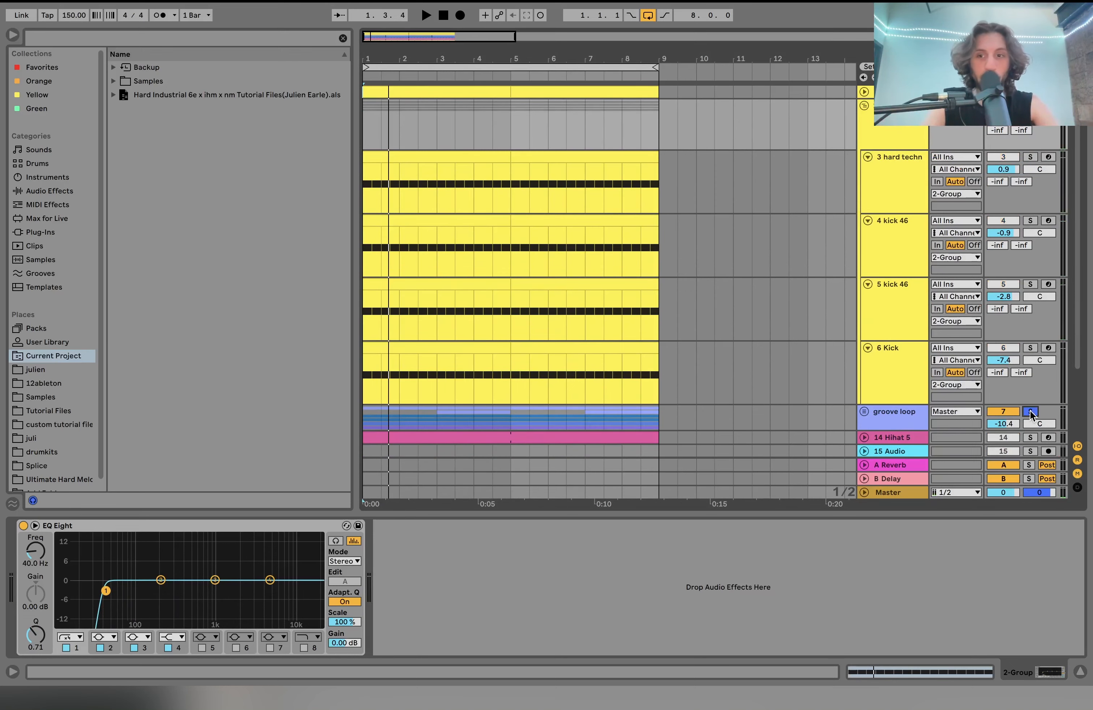
scroll(1030, 410, "down", 3)
key("space")
left_click(864, 323)
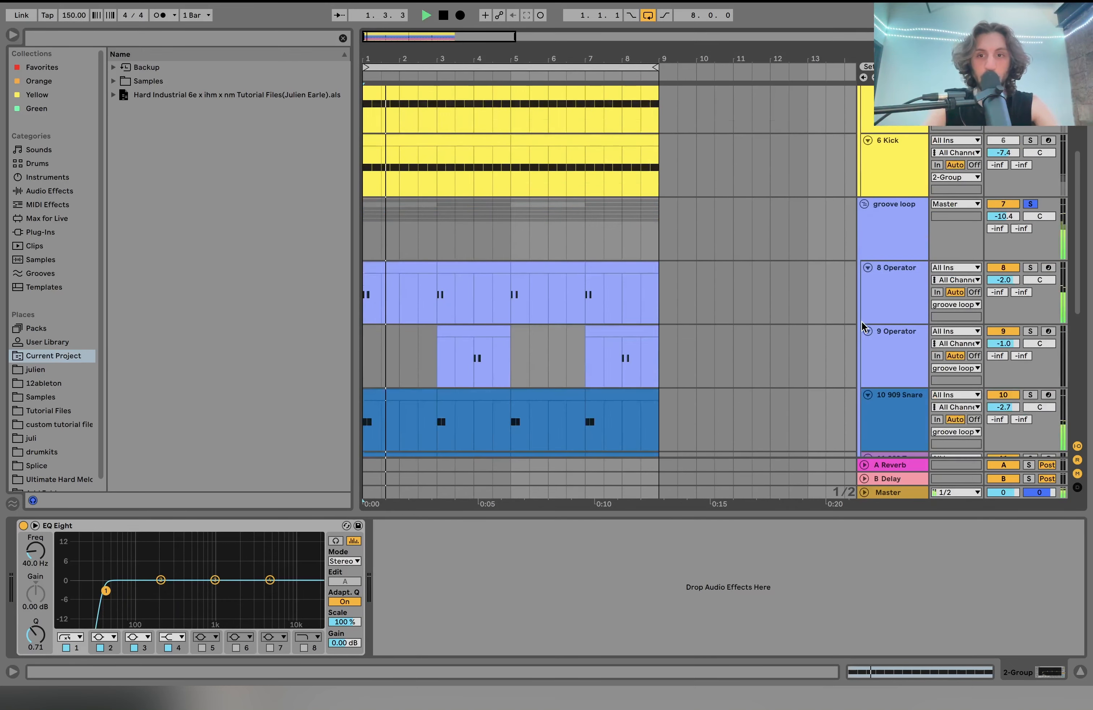
Examine the clips on groove loop tracks 8 Operator to 13 Rave Loop, collapsing and re-expanding the tracks during playback.
scroll(903, 295, "down", 3)
left_click(902, 295)
key("u")
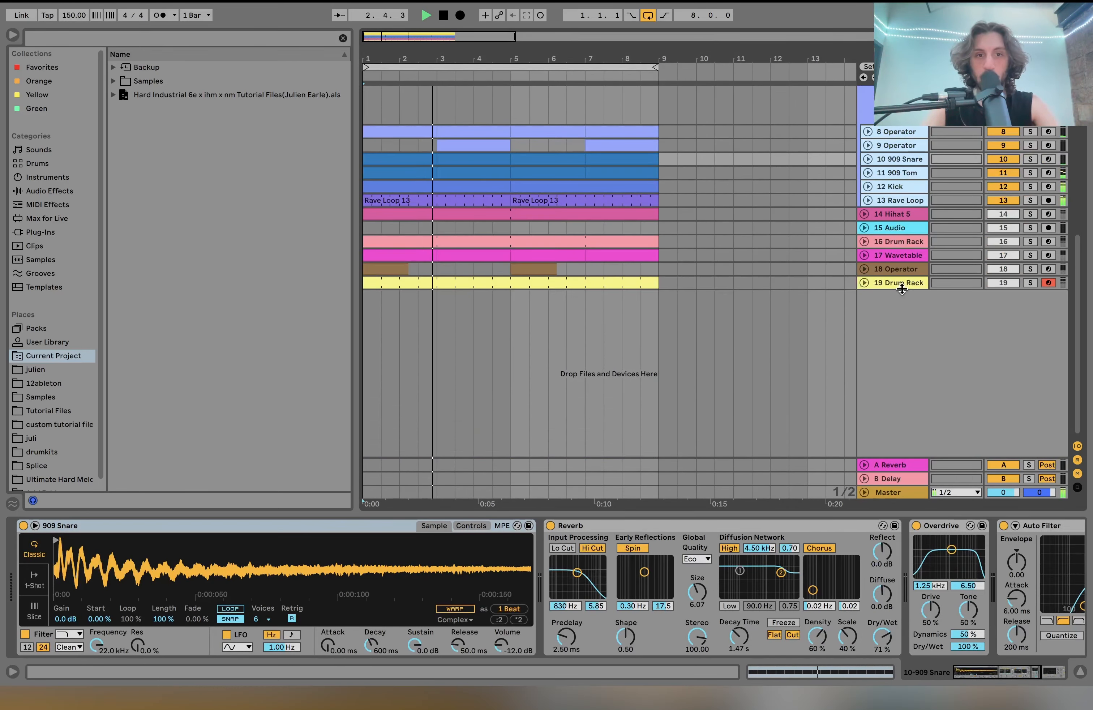
left_click(868, 160)
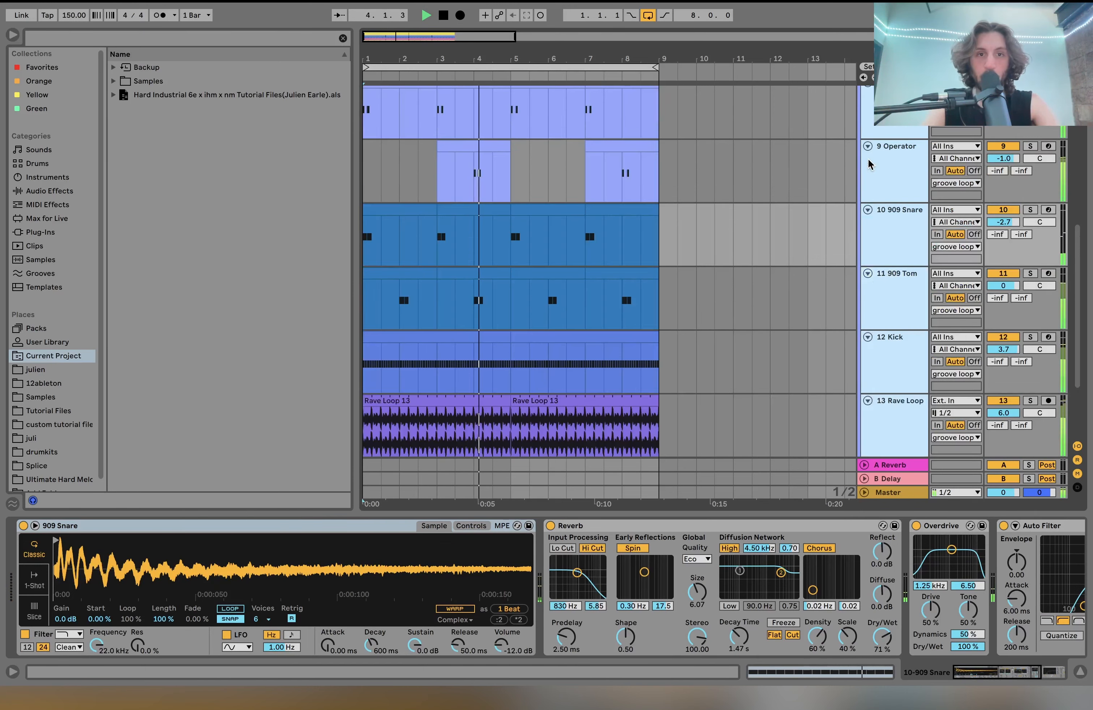
scroll(869, 161, "up", 3)
key("space")
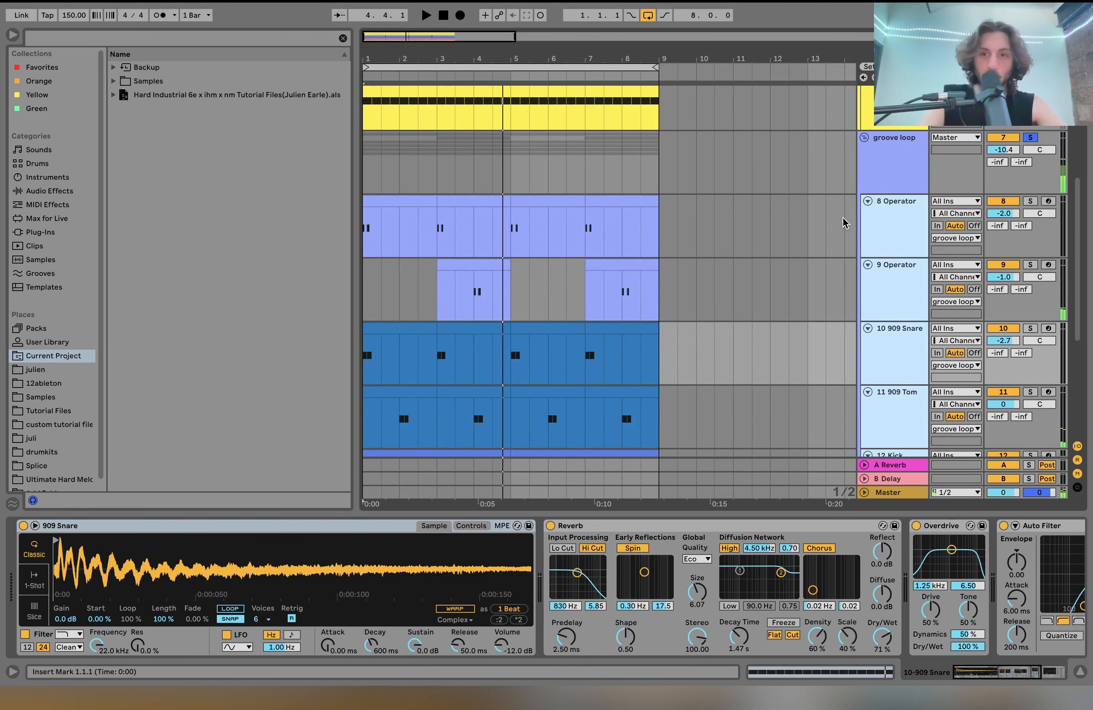
scroll(843, 223, "down", 3)
scroll(843, 223, "up", 5)
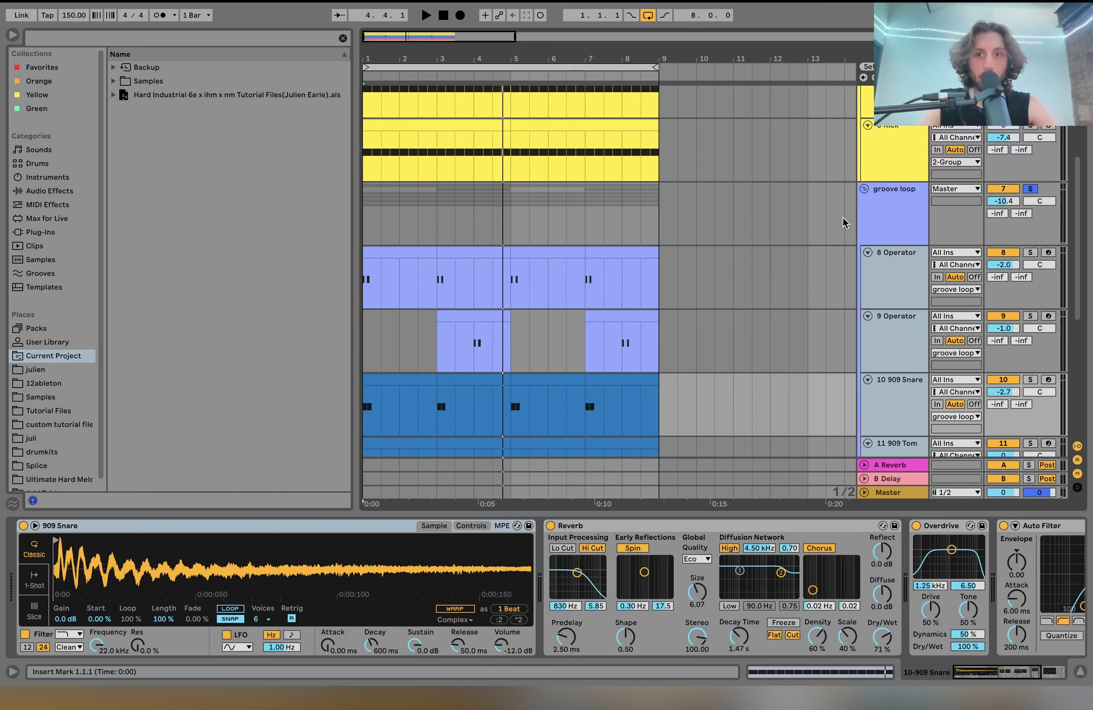
scroll(844, 223, "down", 5)
scroll(843, 223, "down", 5)
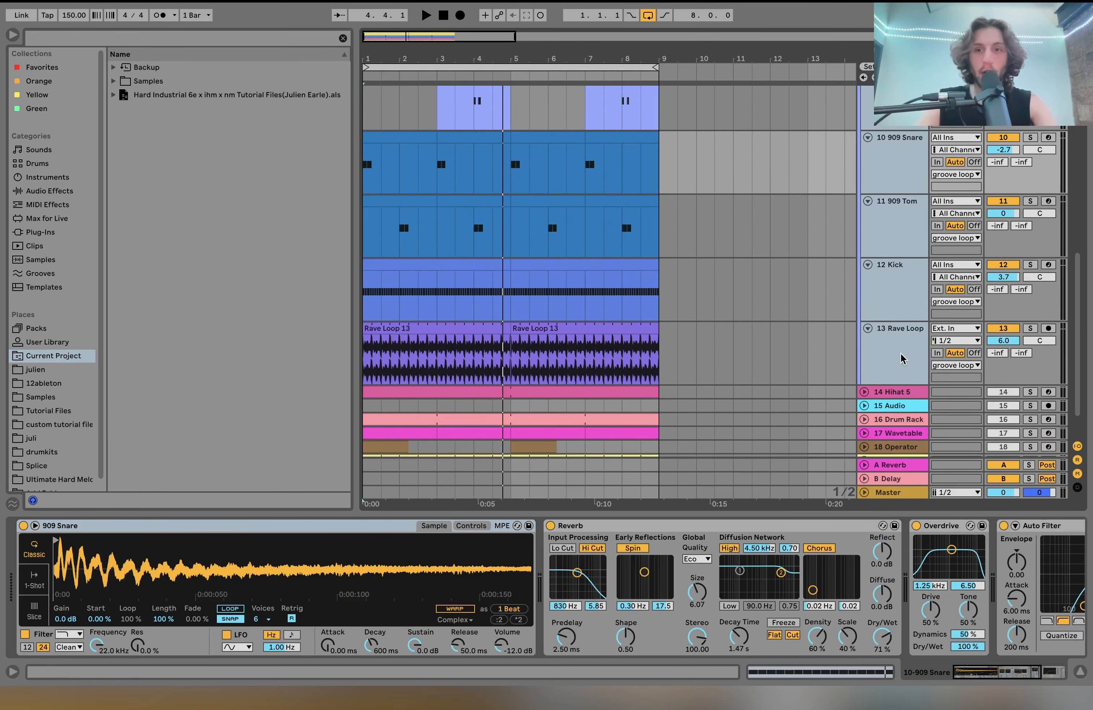
Collapse all tracks inside the groove loop group, from 8 Operator to 13 Rave Loop.
left_click(868, 328, "alt")
scroll(682, 253, "up", 5)
scroll(682, 254, "up", 5)
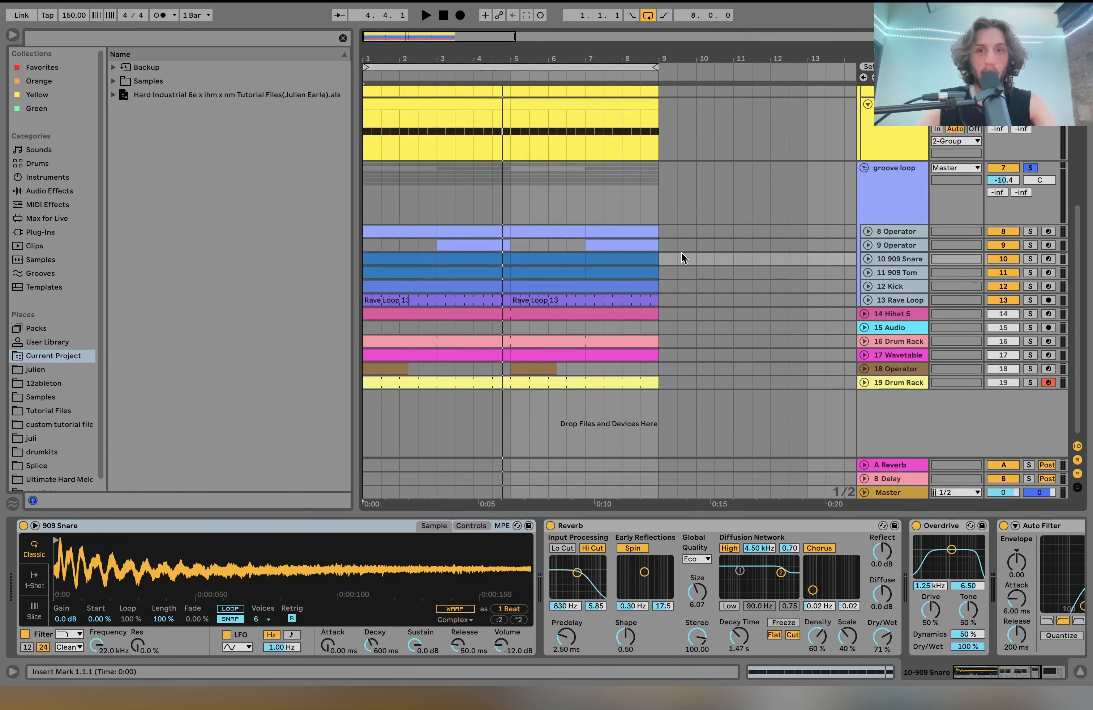
Play the groove loop group on its own and together with the kick group.
key("space")
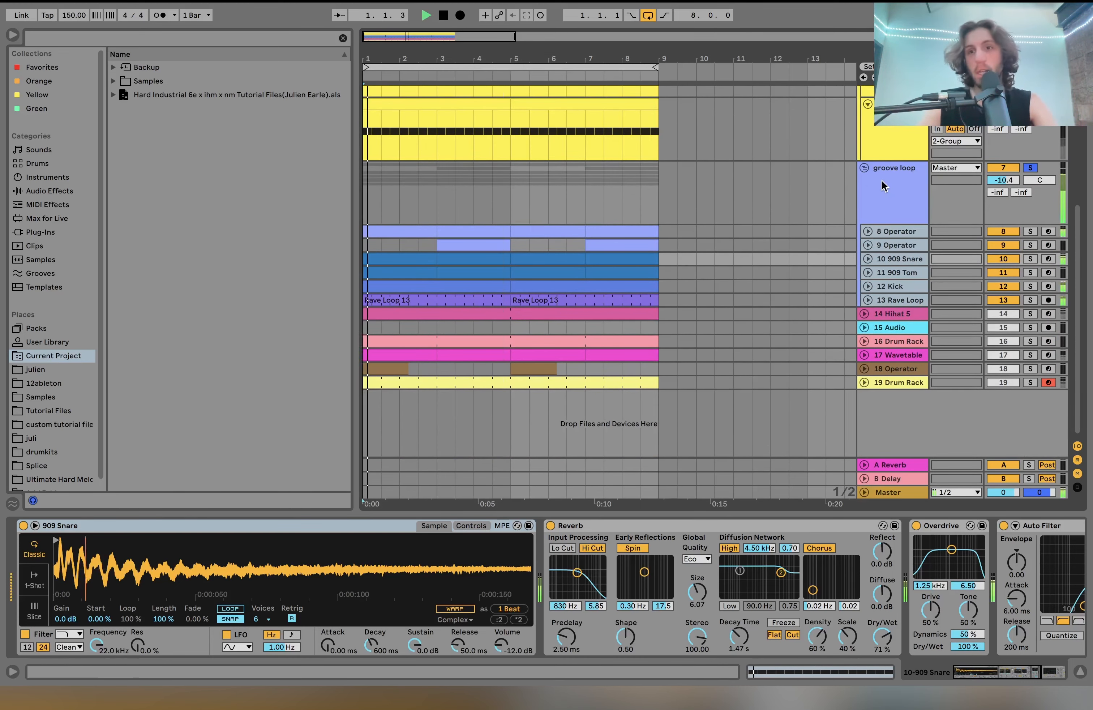
scroll(882, 181, "up", 3)
scroll(881, 181, "up", 8)
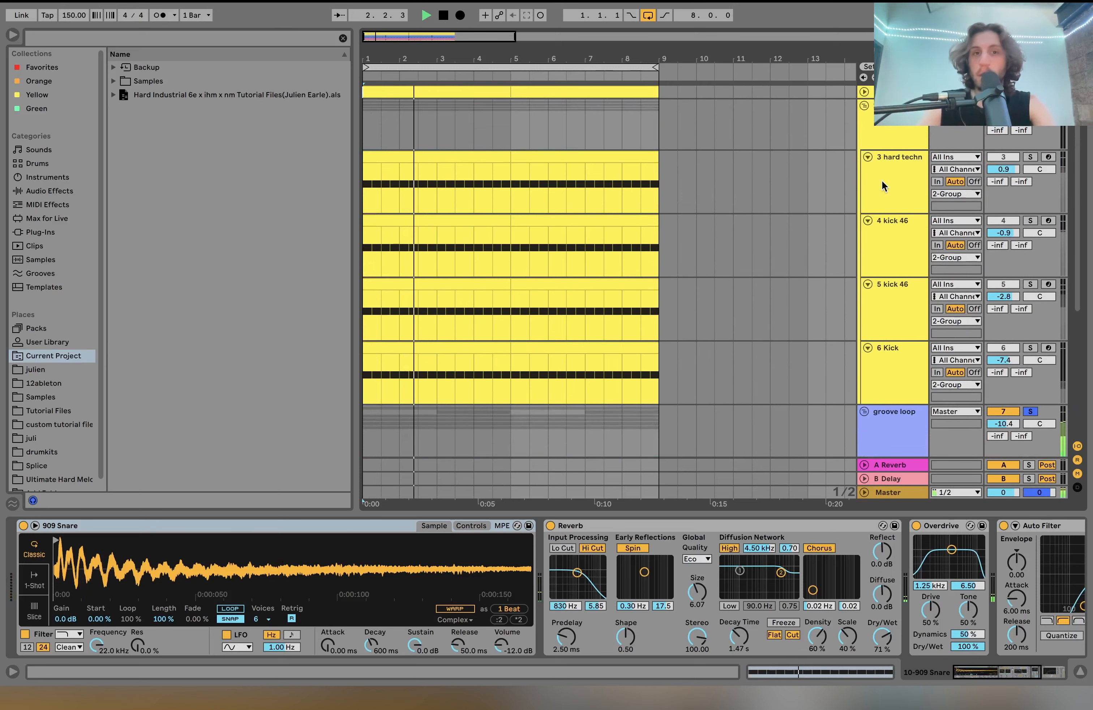
key("space")
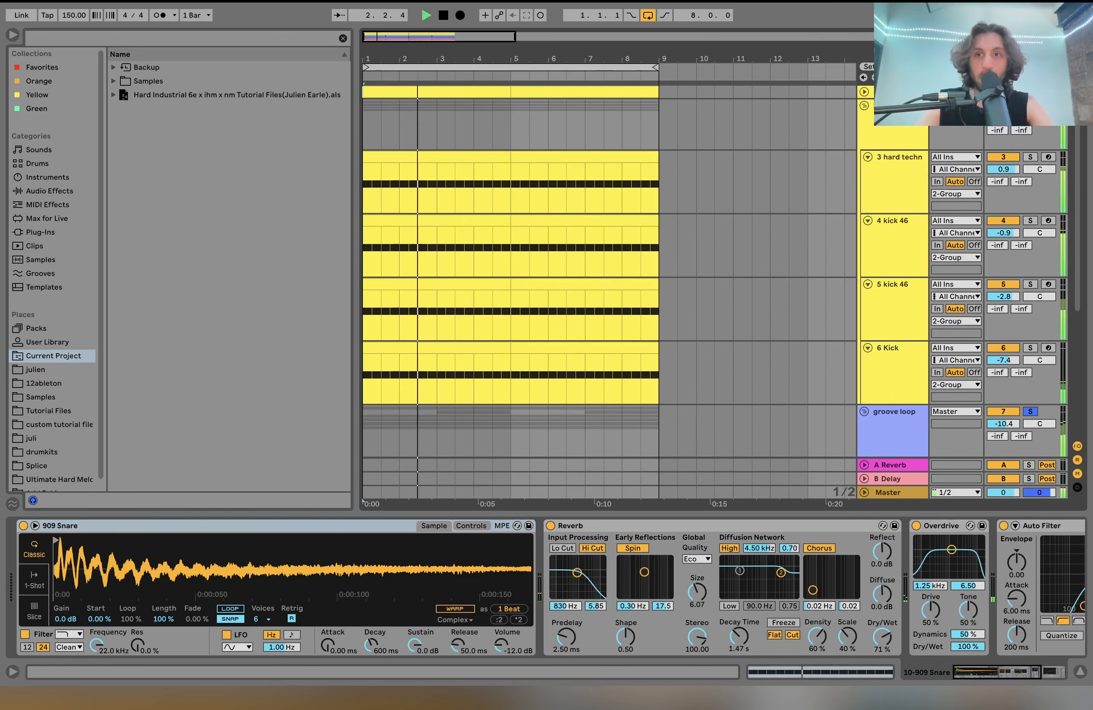
key("space")
Clear the groove loop solo and play the full mix, muting and unmuting the groove loop to compare.
scroll(886, 283, "down", 10)
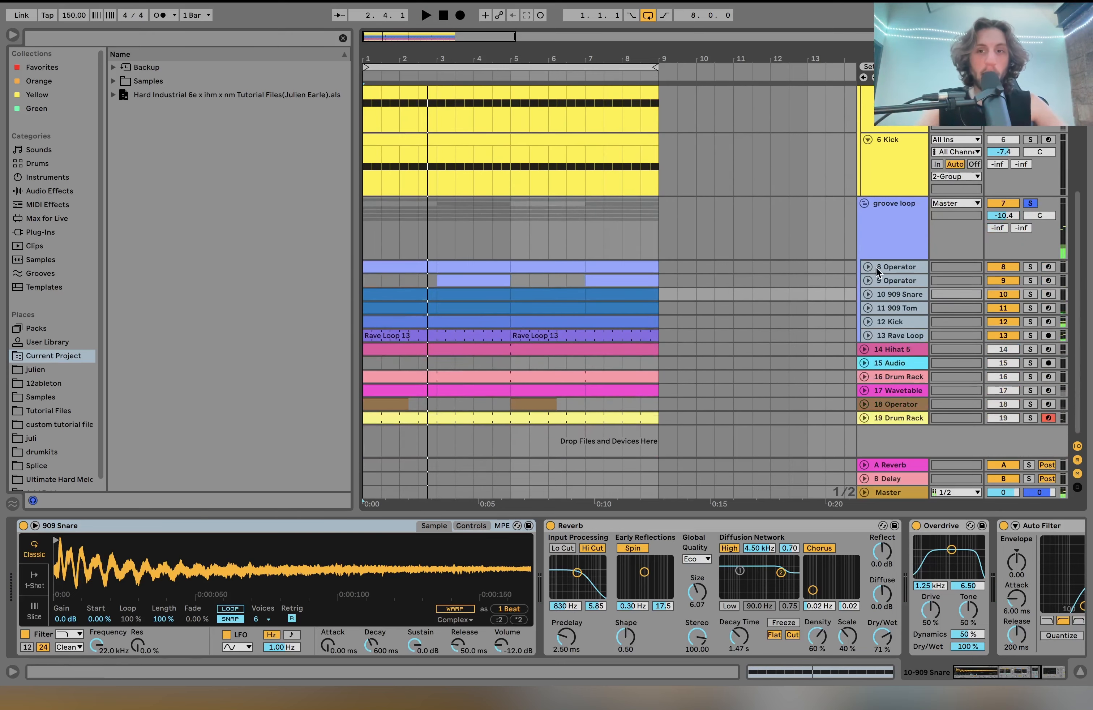
left_click(1031, 203)
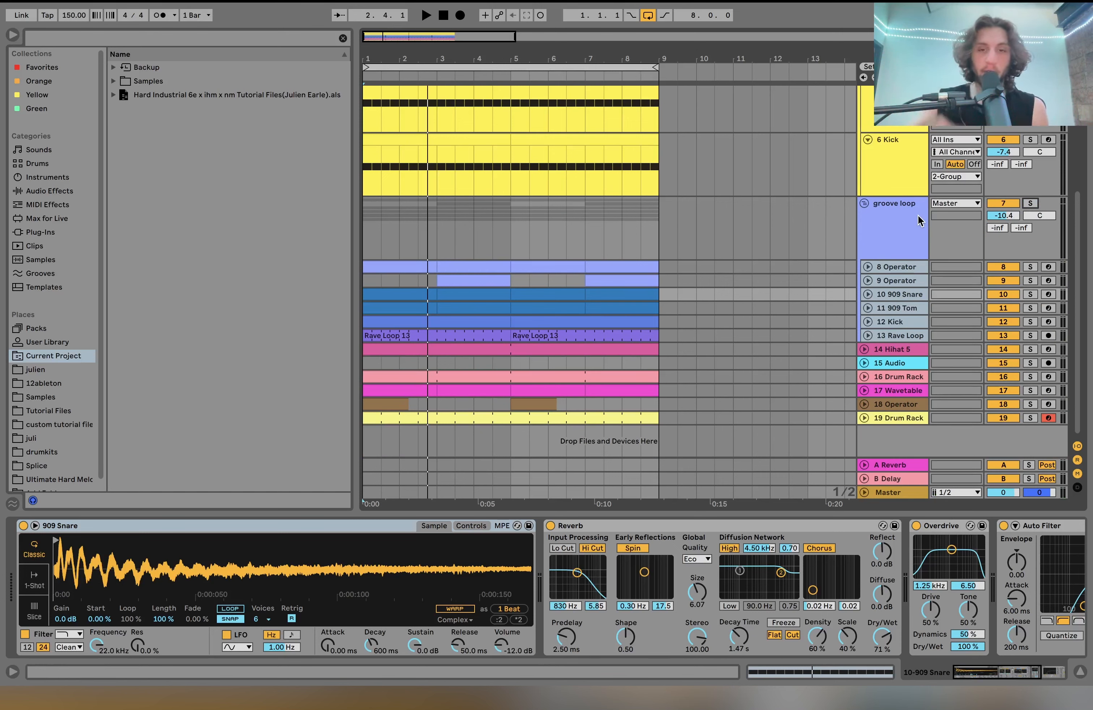
key("space")
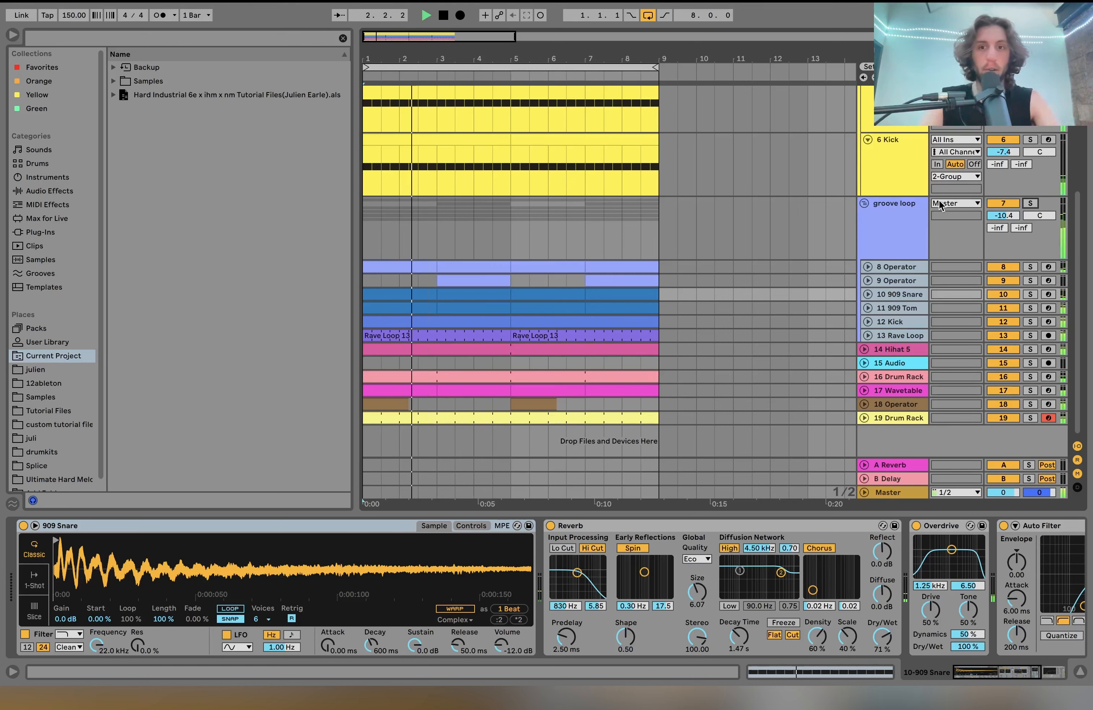
left_click(1001, 204)
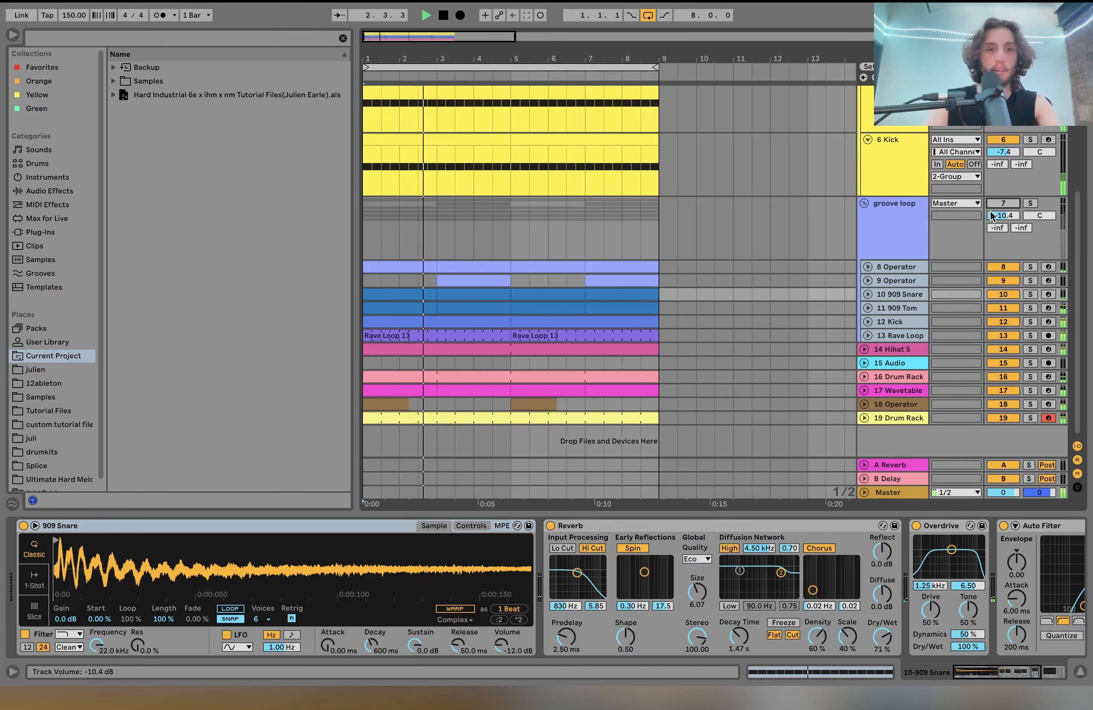
left_click(1001, 204)
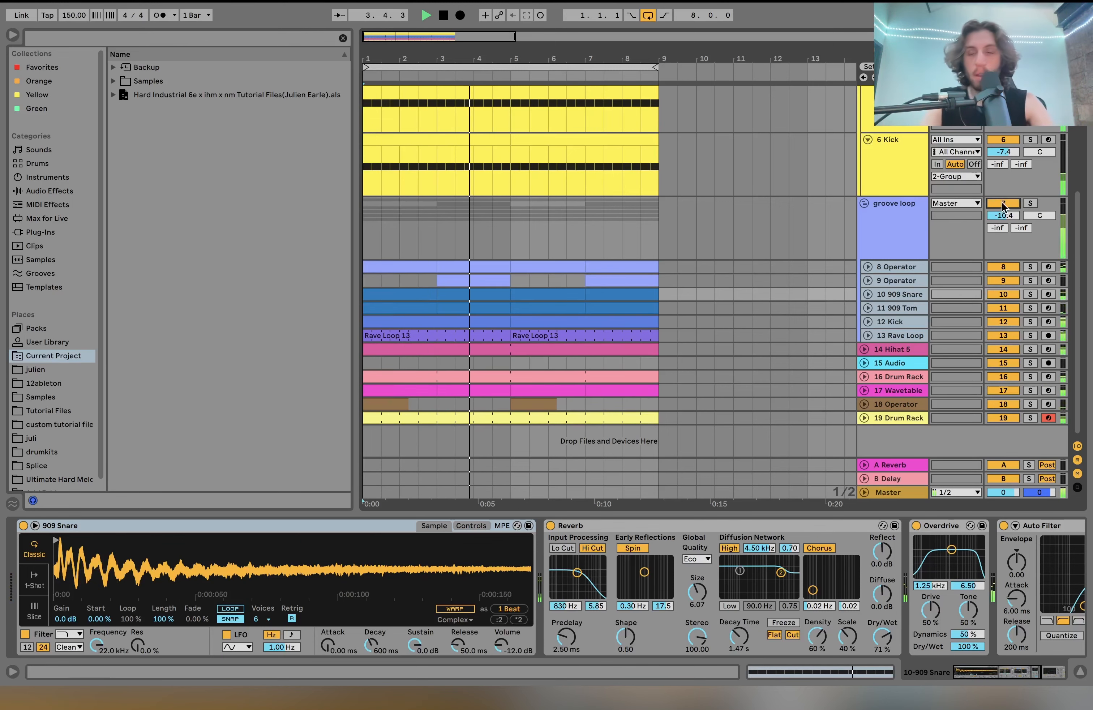
Solo the groove loop group and look at the device chains of the group and of 9 Operator.
left_click(1031, 203)
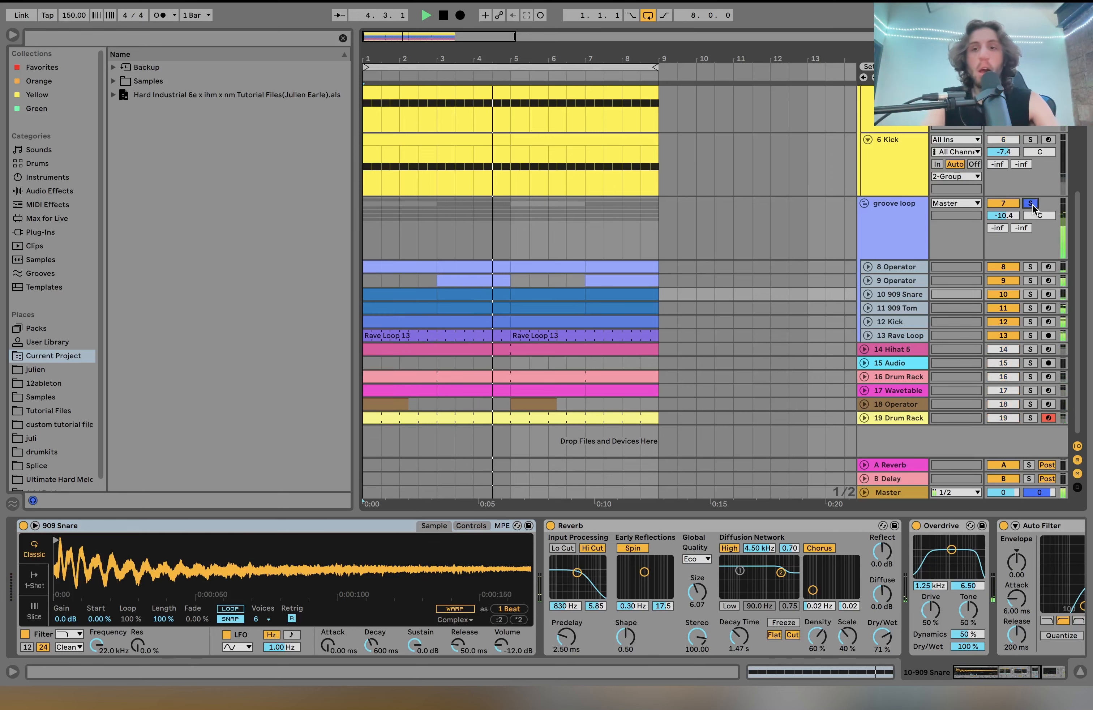
left_click(914, 220)
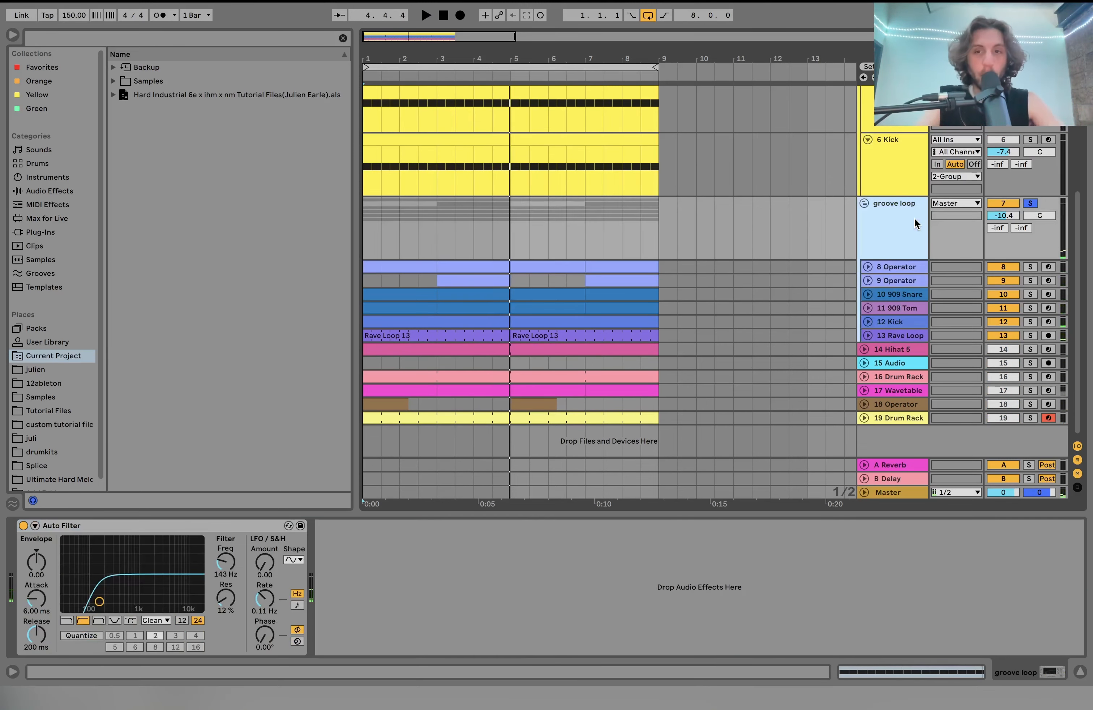
left_click(886, 283)
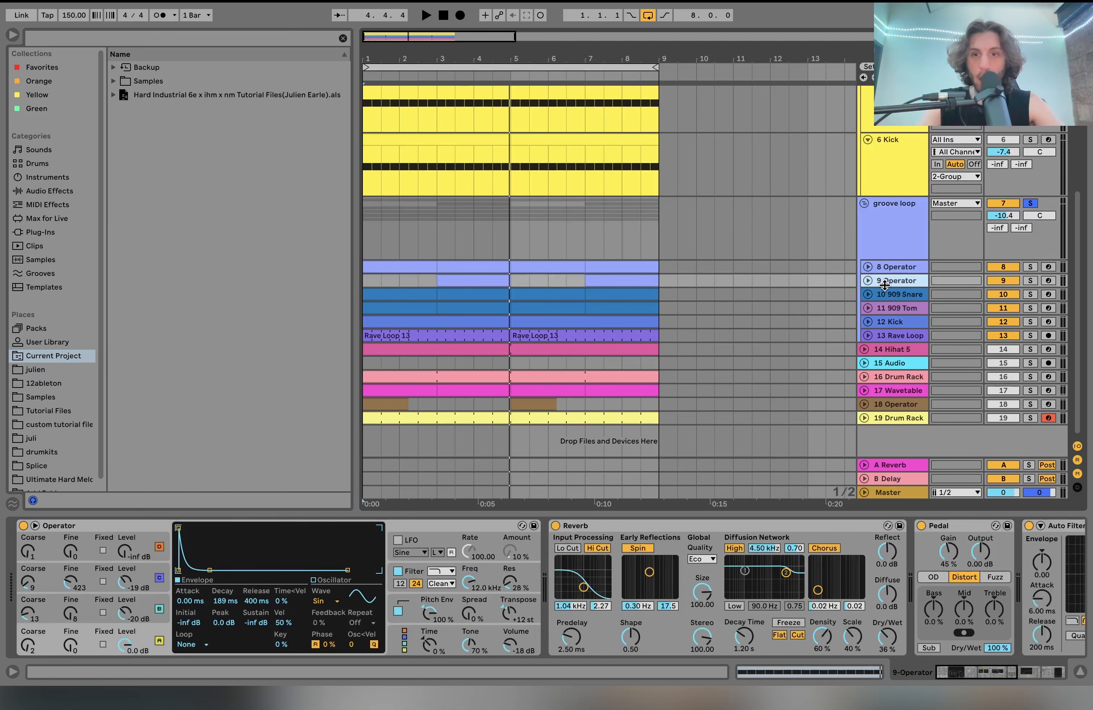
Expand tracks 8 Operator and 9 Operator to show their note clips.
left_click(868, 280)
left_click(866, 257)
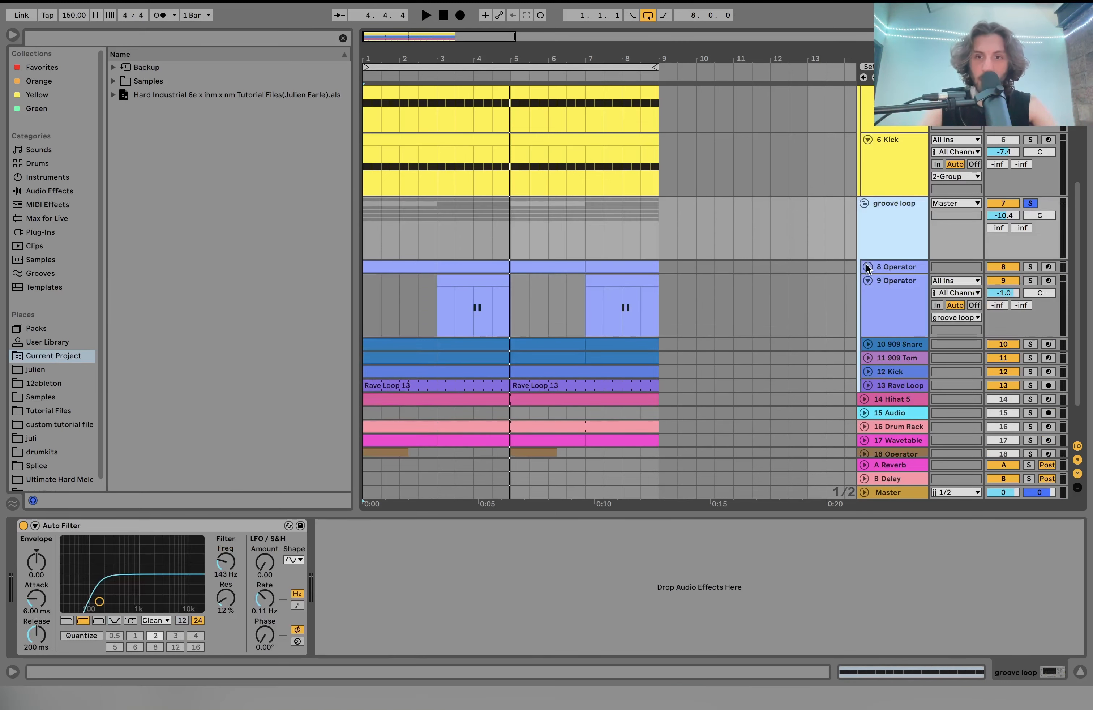
left_click(868, 267)
Solo 8 Operator and 9 Operator together, play them, and show the device chain of 8 Operator.
left_click(1030, 267)
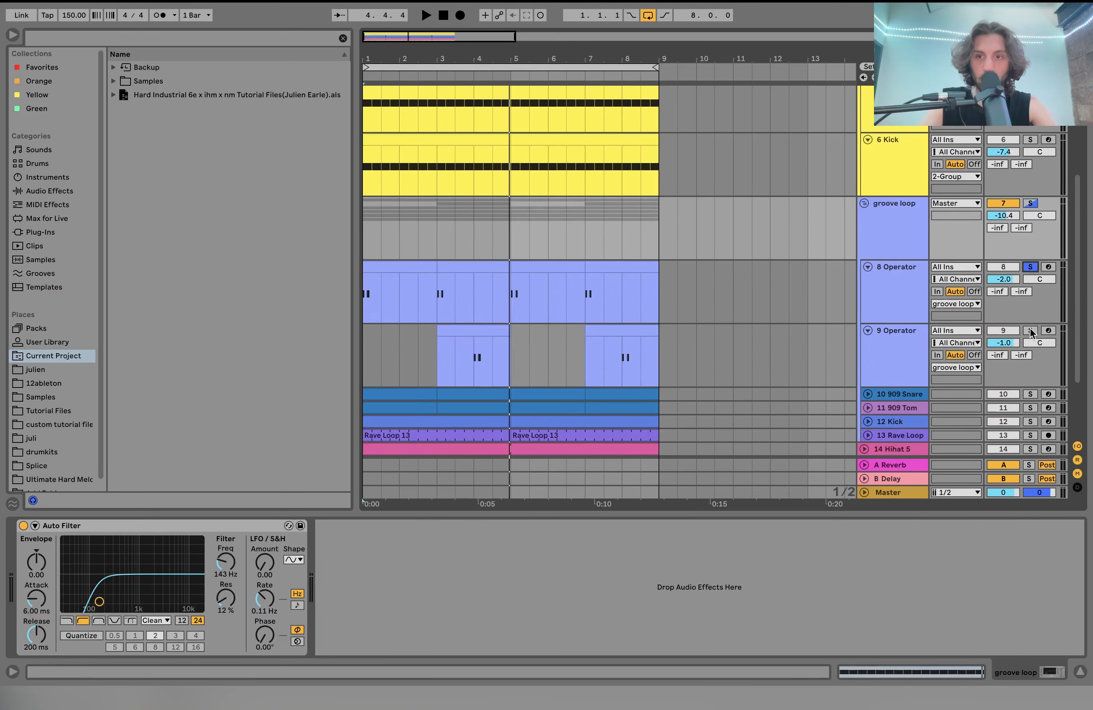
left_click(1030, 331)
key("space")
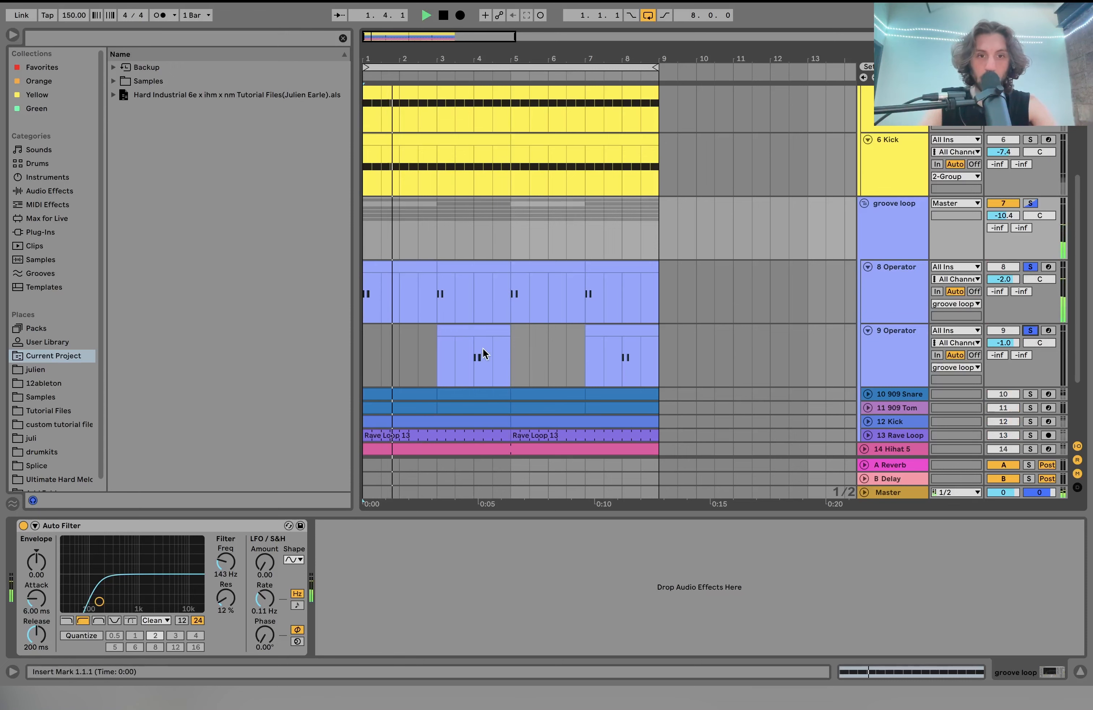
left_click(506, 305)
key("space")
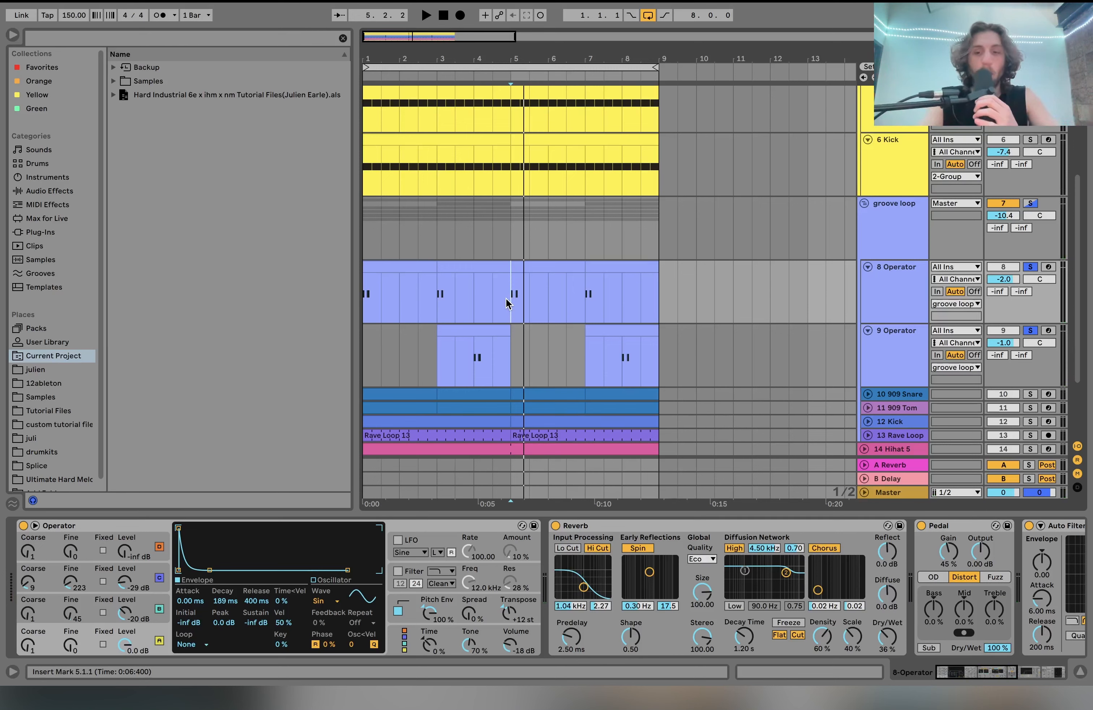
Select the first 8 Operator clip and examine Operator's oscillators C and B while playing the sound.
left_click(383, 268)
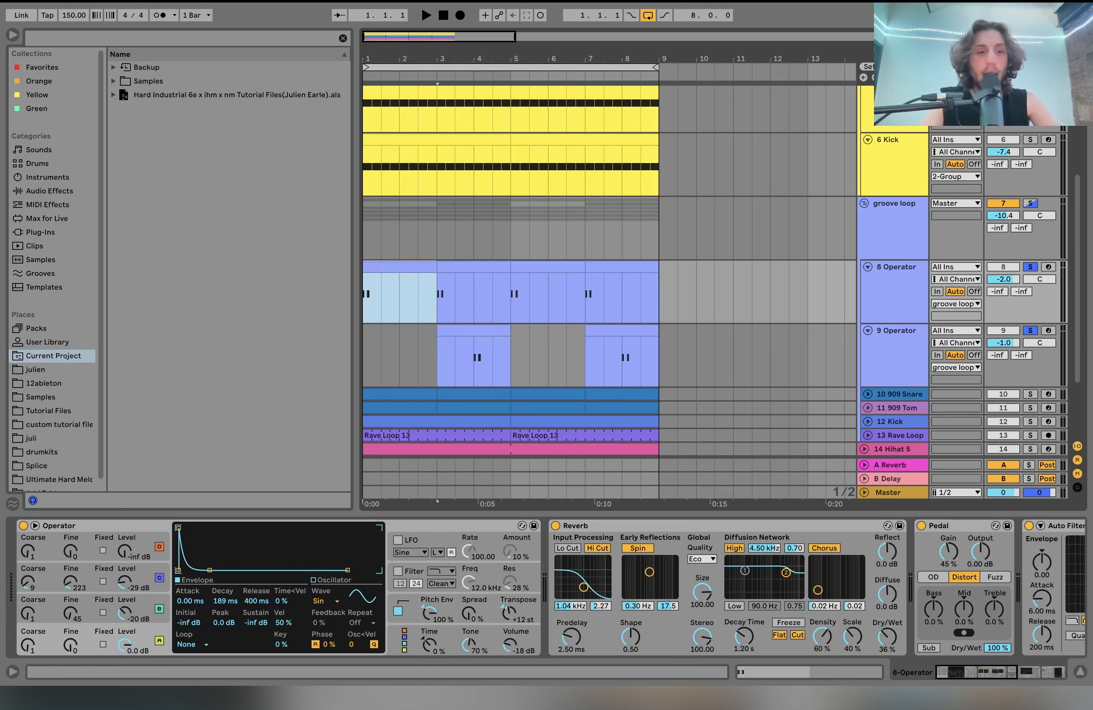
left_click(148, 584)
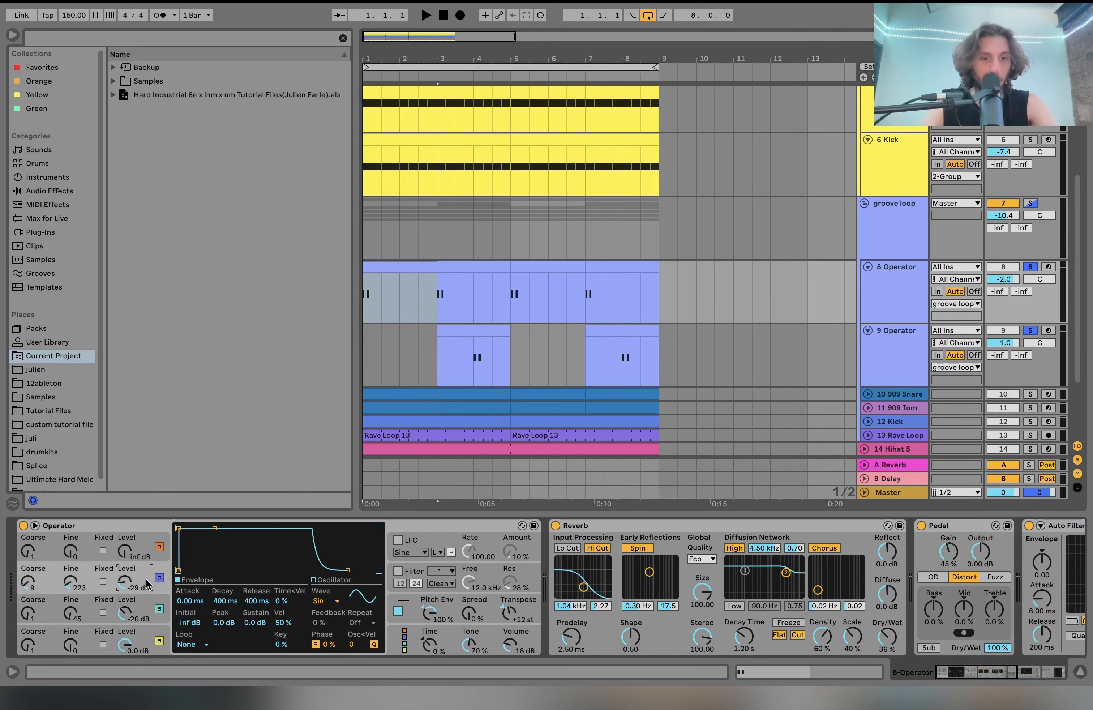
key("space")
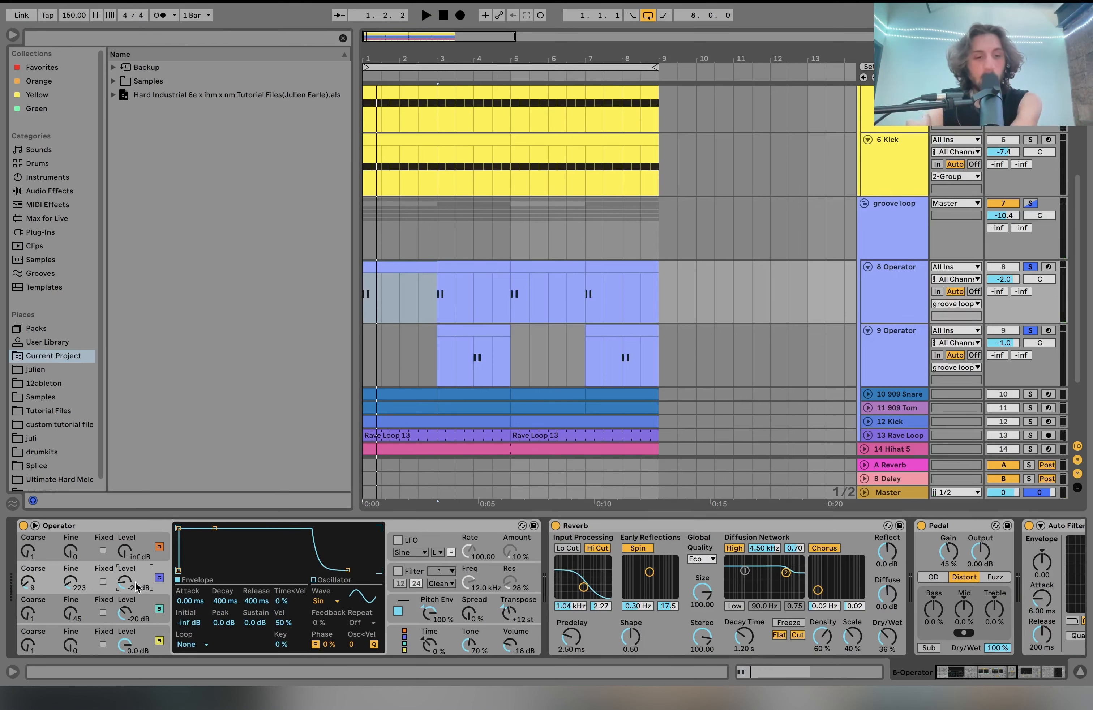
left_click(72, 608)
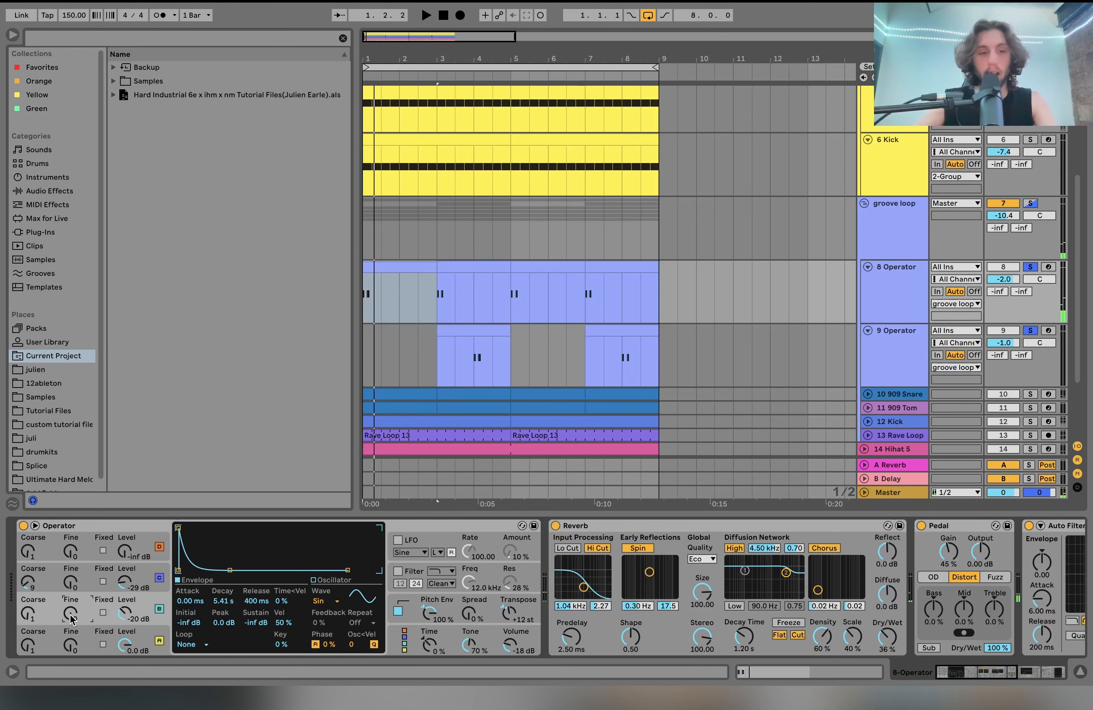
key("space")
key("space")
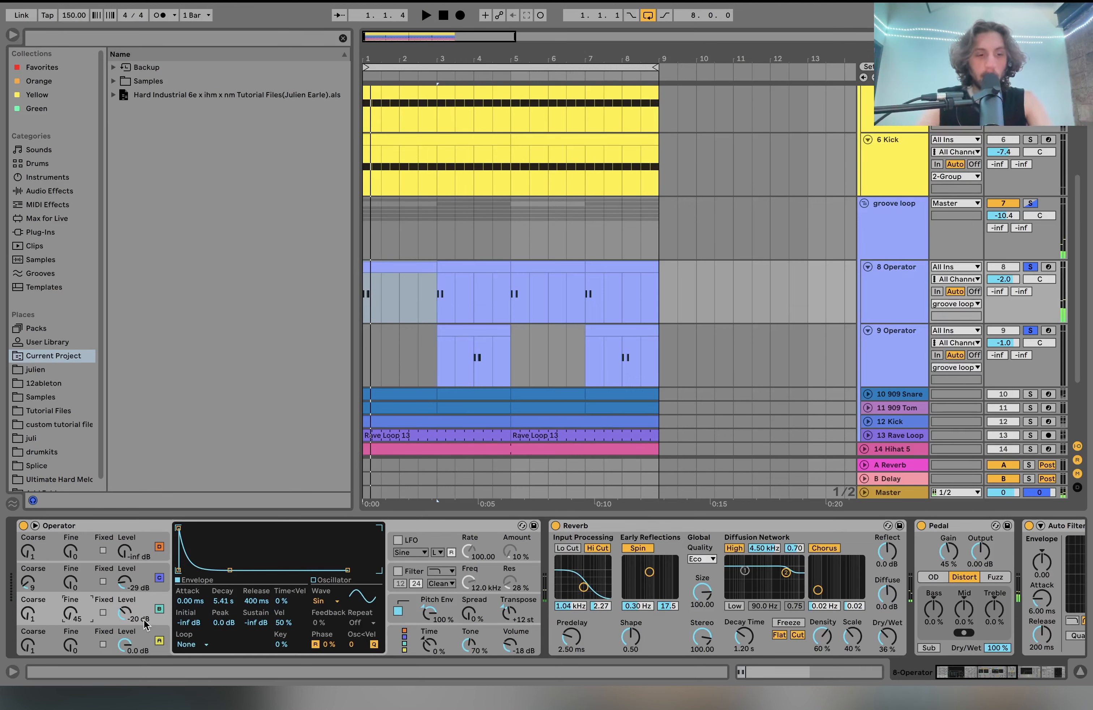
Play the 8 Operator clip again and show Operator's pitch envelope settings.
key("super+z")
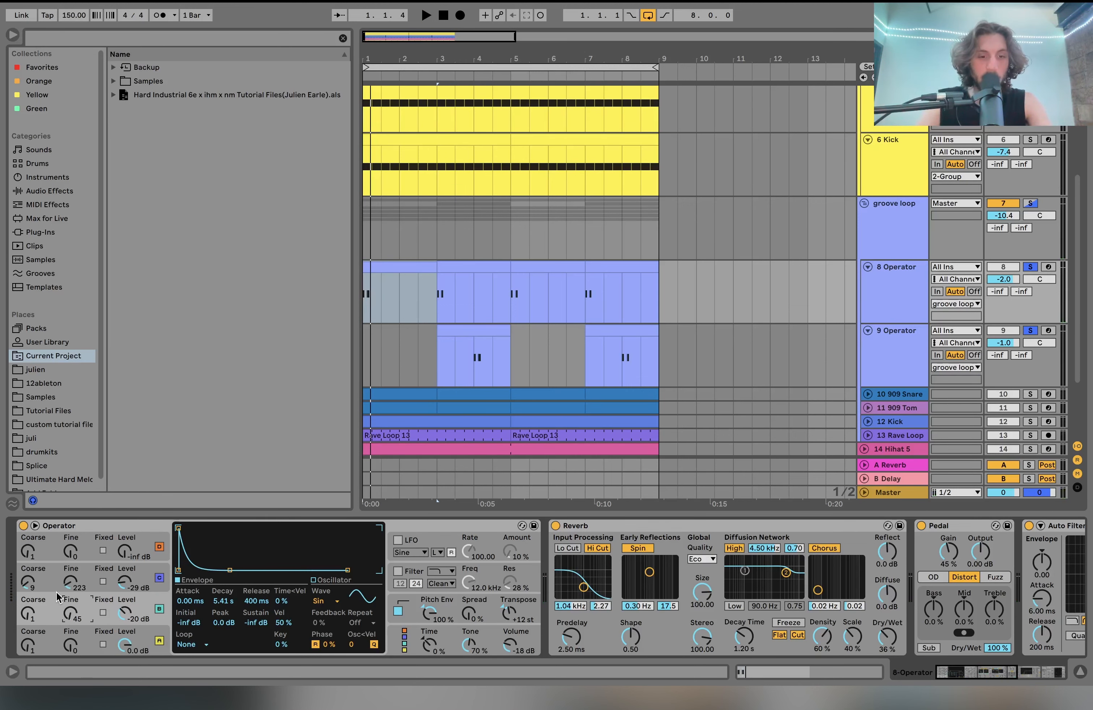
key("space")
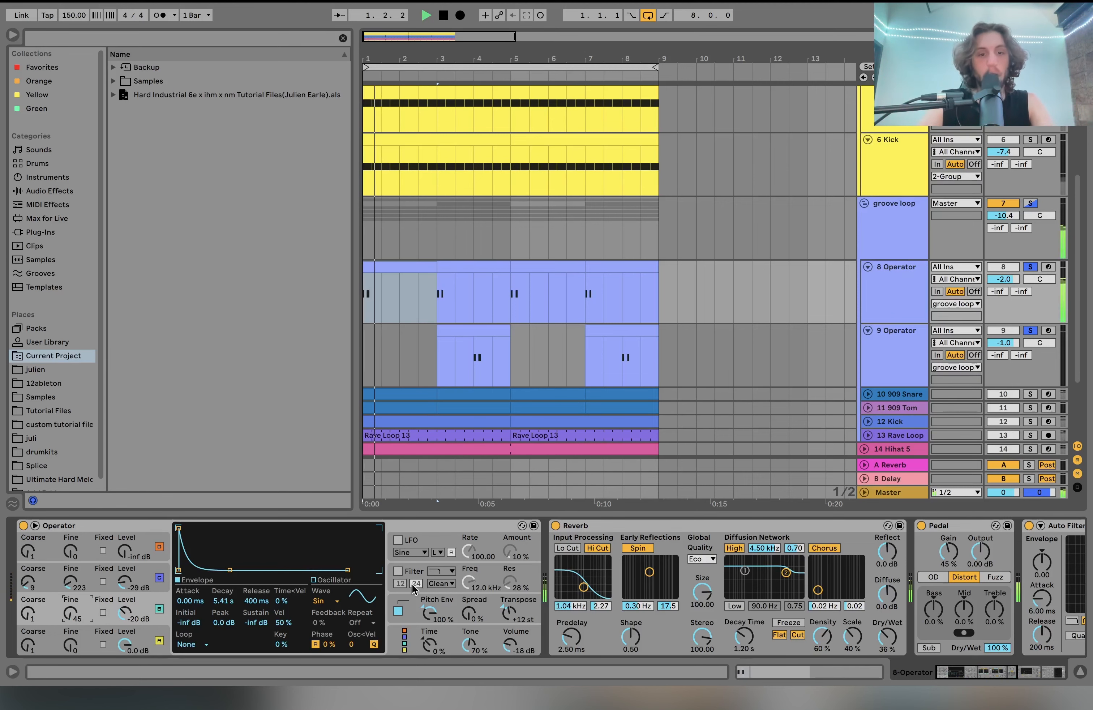
key("space")
left_click(415, 602)
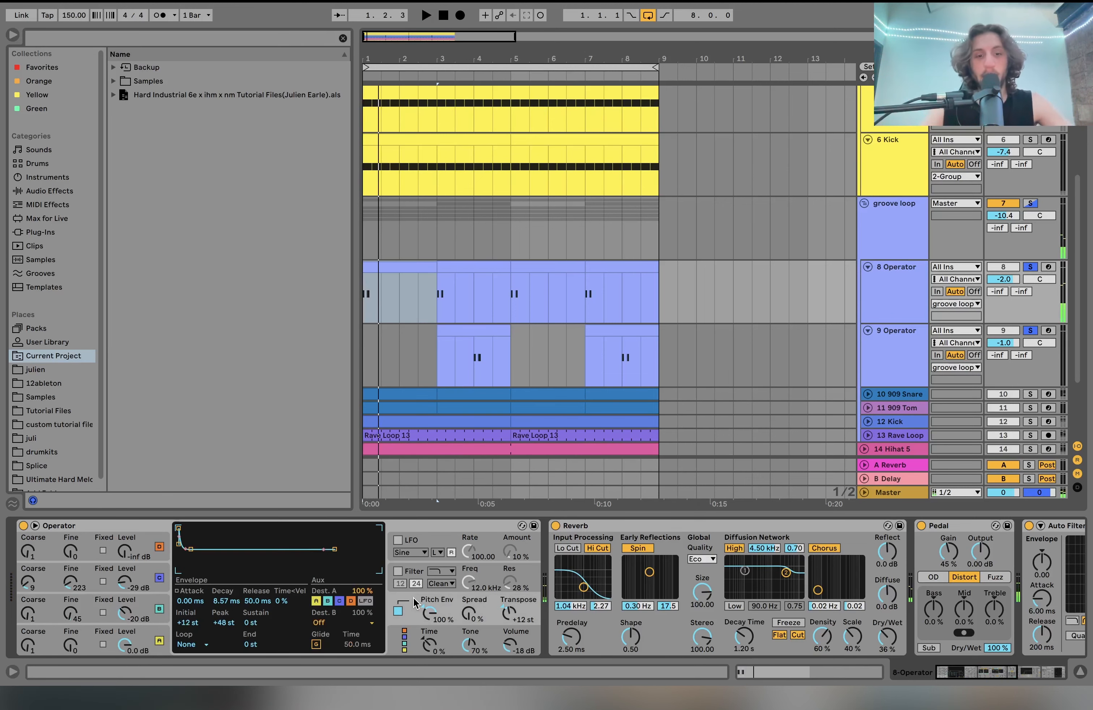
Review the Reverb, Pedal and Auto Filter on 8 Operator and delete the Compressor at the end of the chain.
scroll(287, 608, "right", 10)
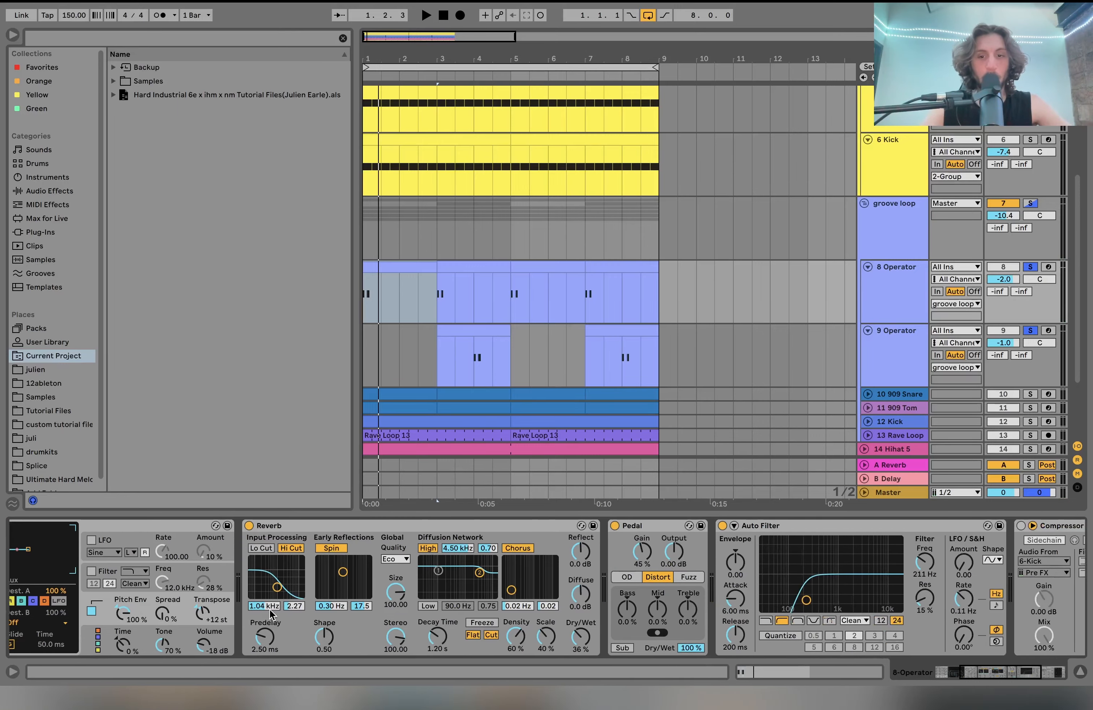
scroll(812, 613, "right", 5)
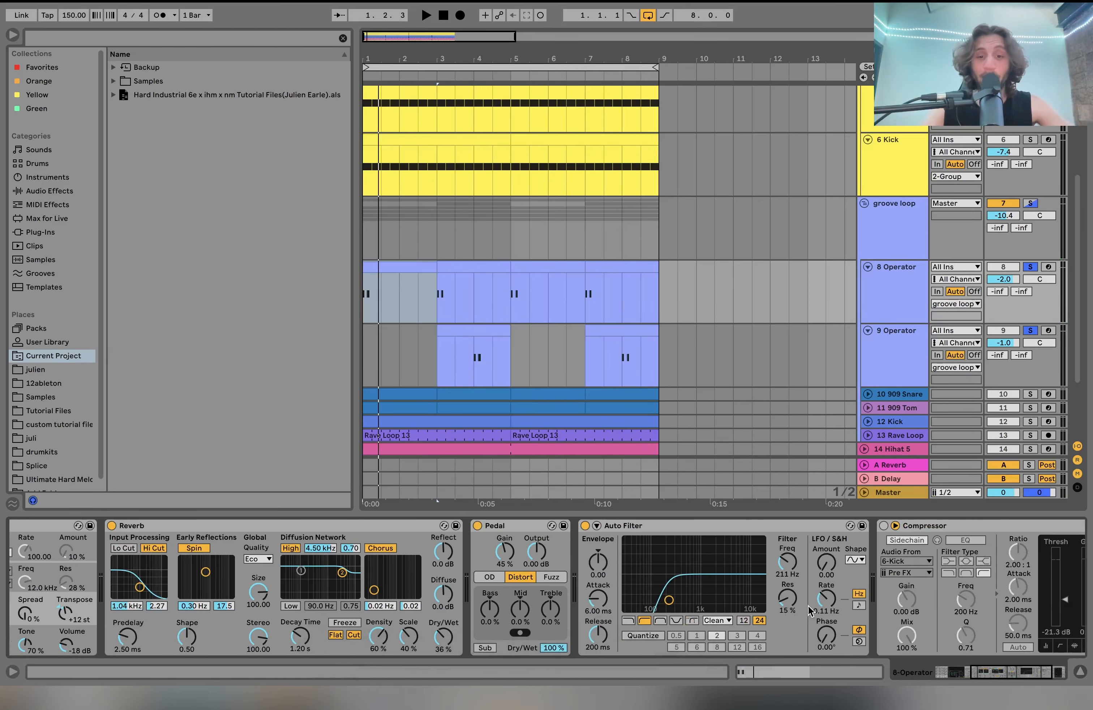
left_click(828, 525)
key("Delete")
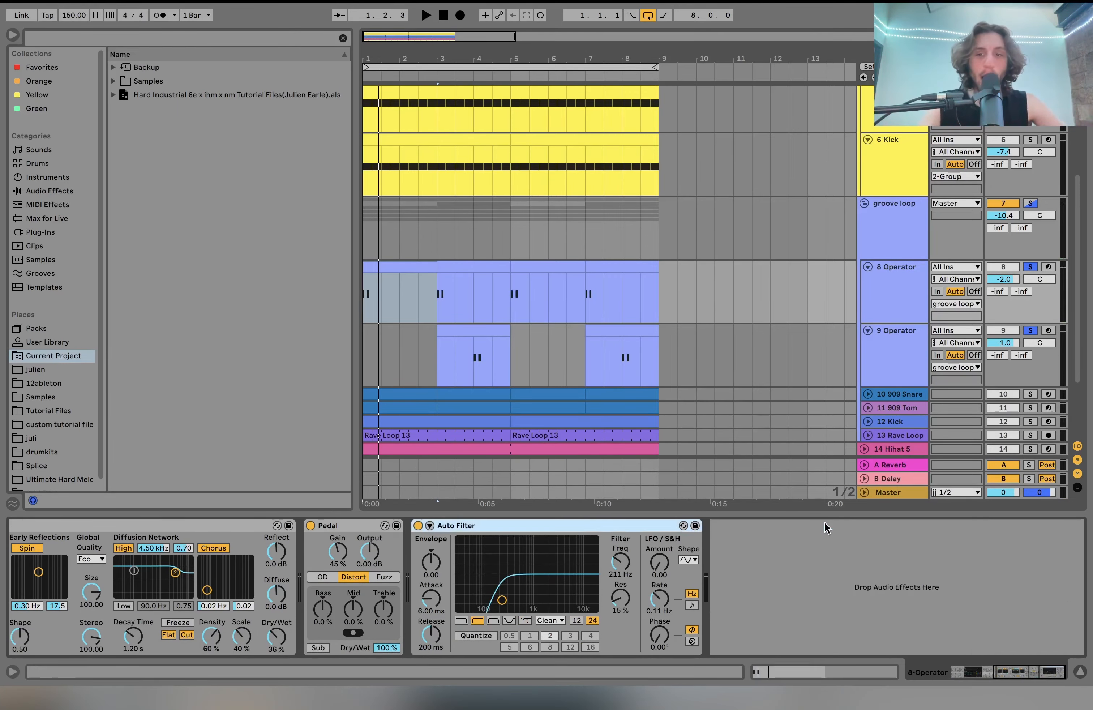
Play 9 Operator from bar 4 and compare its clip and device chain with those of 8 Operator.
left_click(908, 361)
left_click(473, 360)
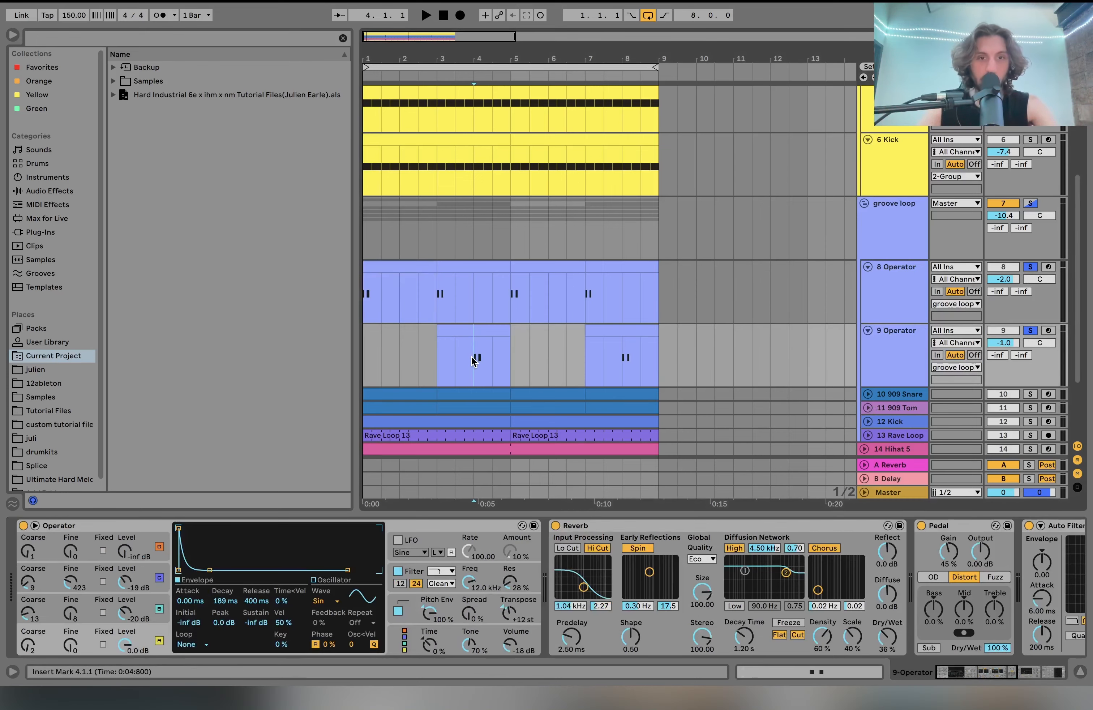
key("space")
left_click(436, 295)
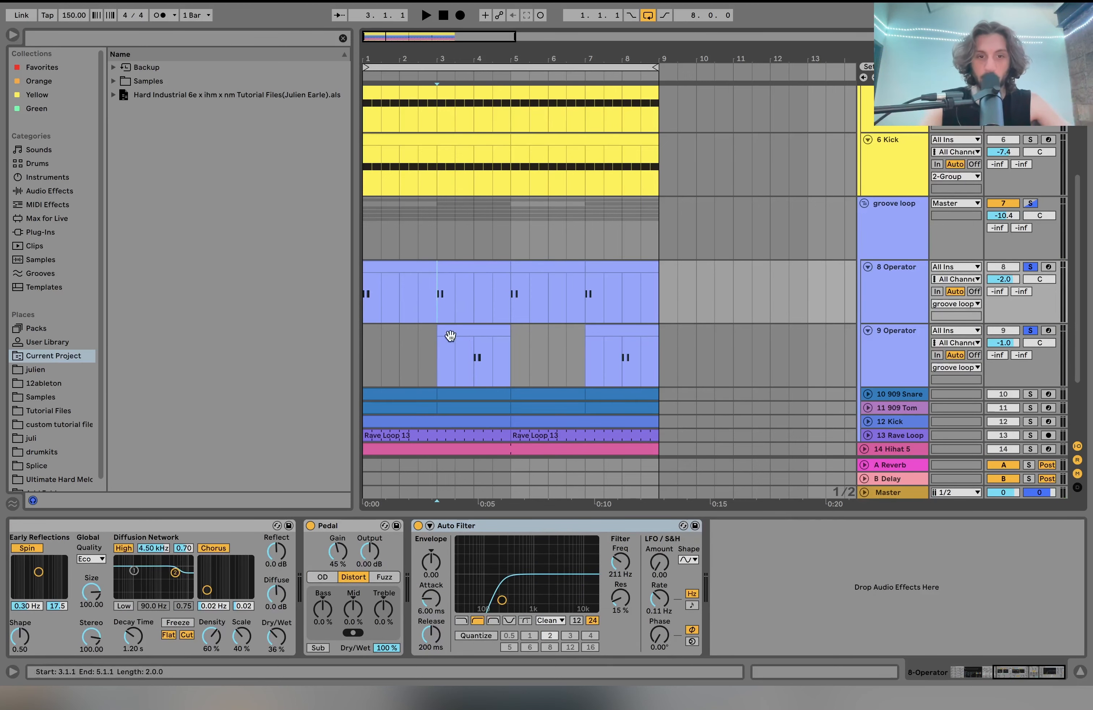
left_click(471, 367)
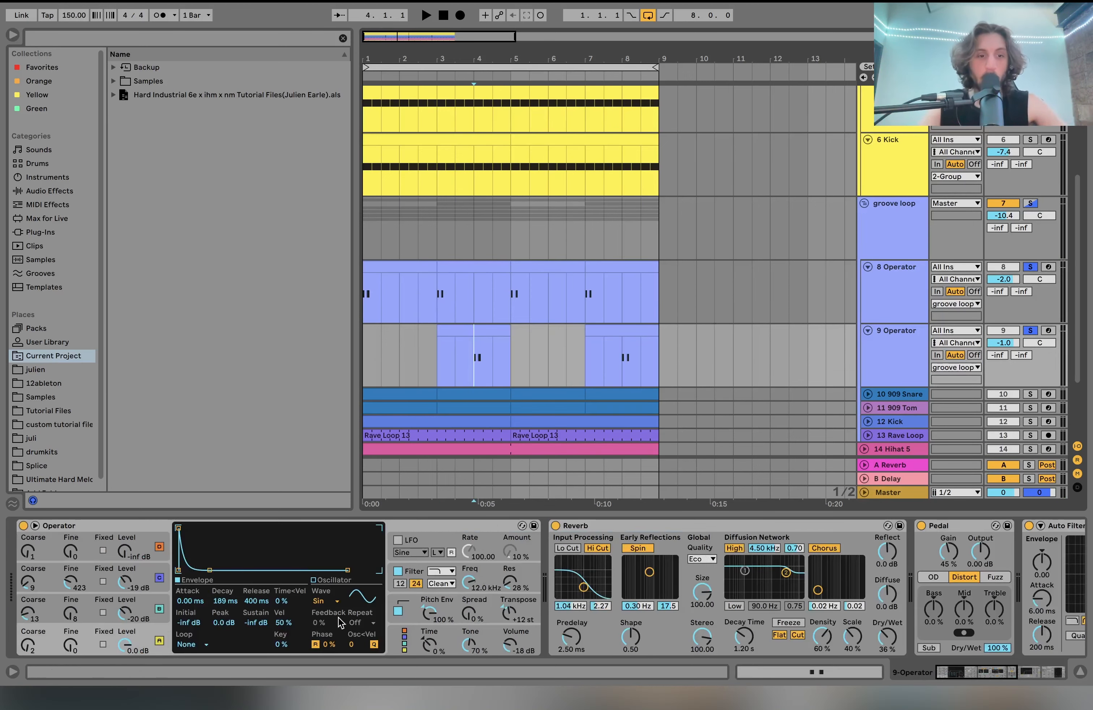
Examine oscillators B and C and the filter settings in 9 Operator, along with its effects up to the Compressor.
left_click(139, 613)
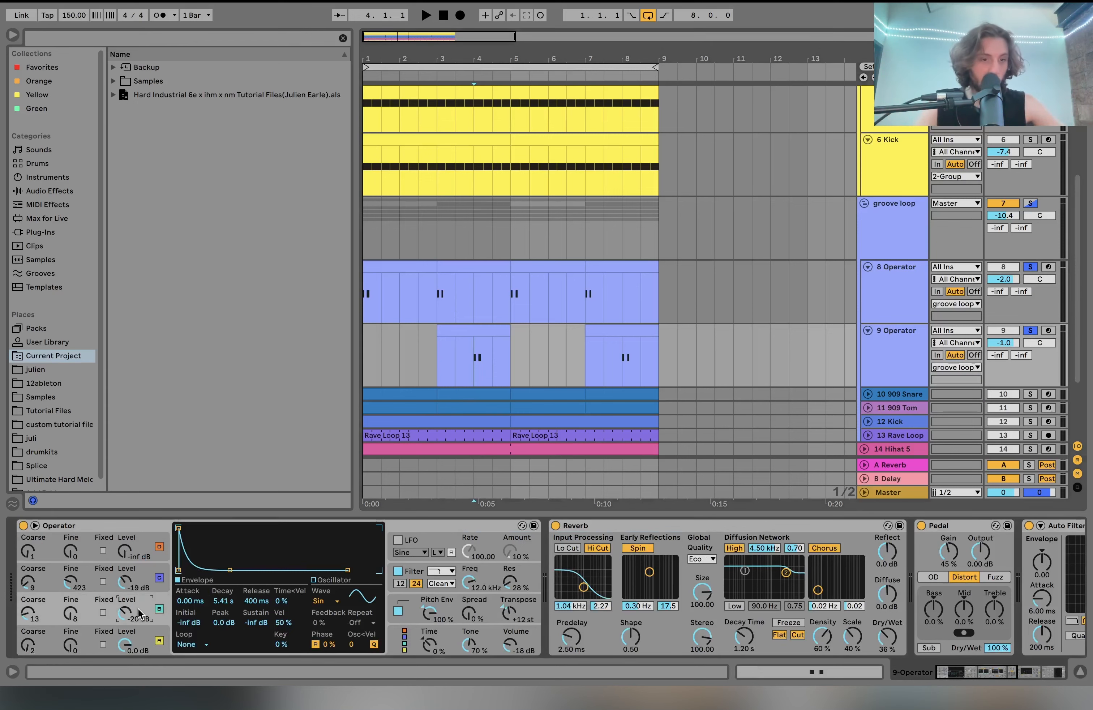
left_click(94, 580)
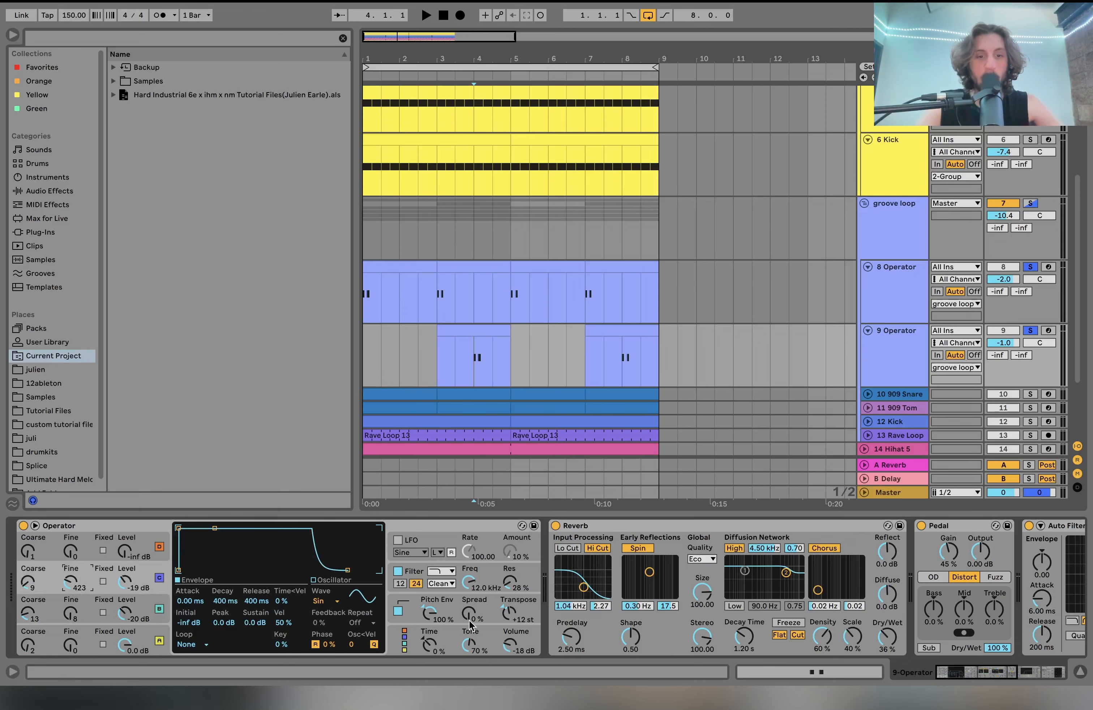
left_click(413, 576)
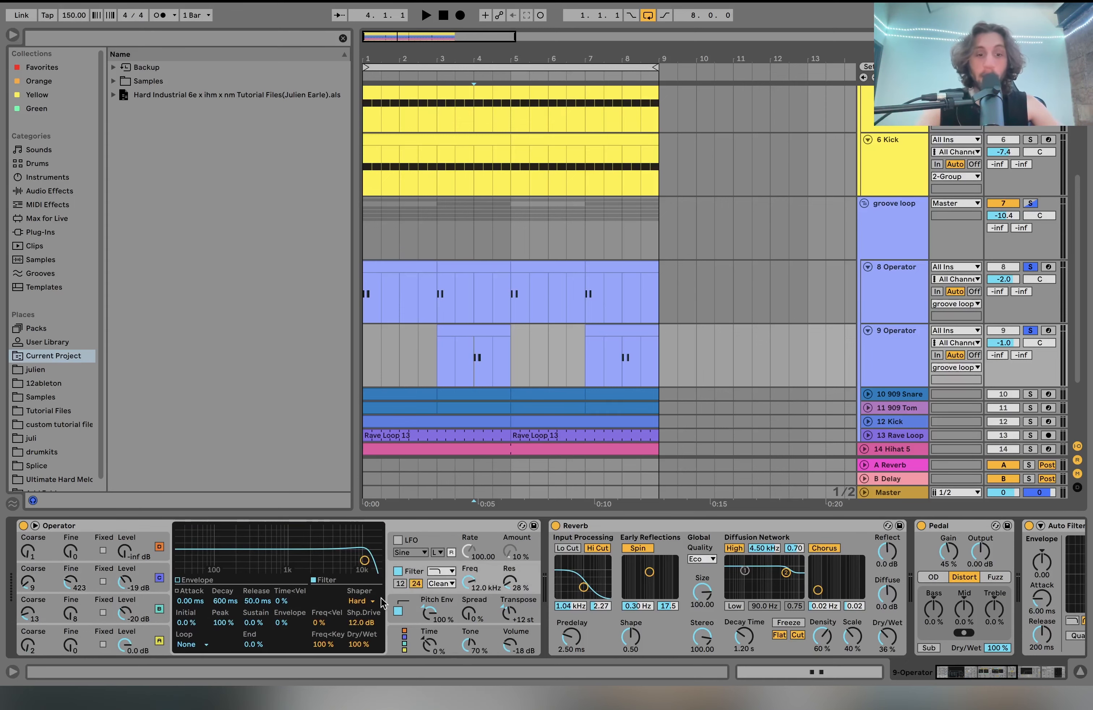
scroll(414, 658, "right", 10)
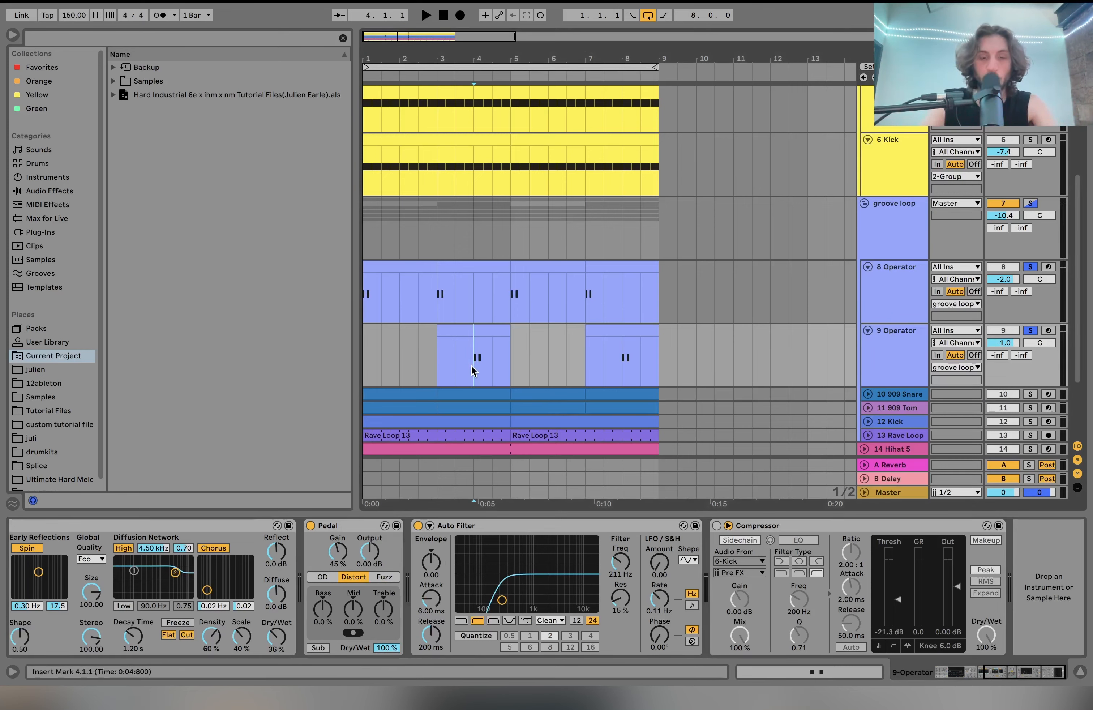
Play the Operator tracks from bar 5, and solo and expand 10 909 Snare and 11 909 Tom.
left_click(515, 312)
key("space")
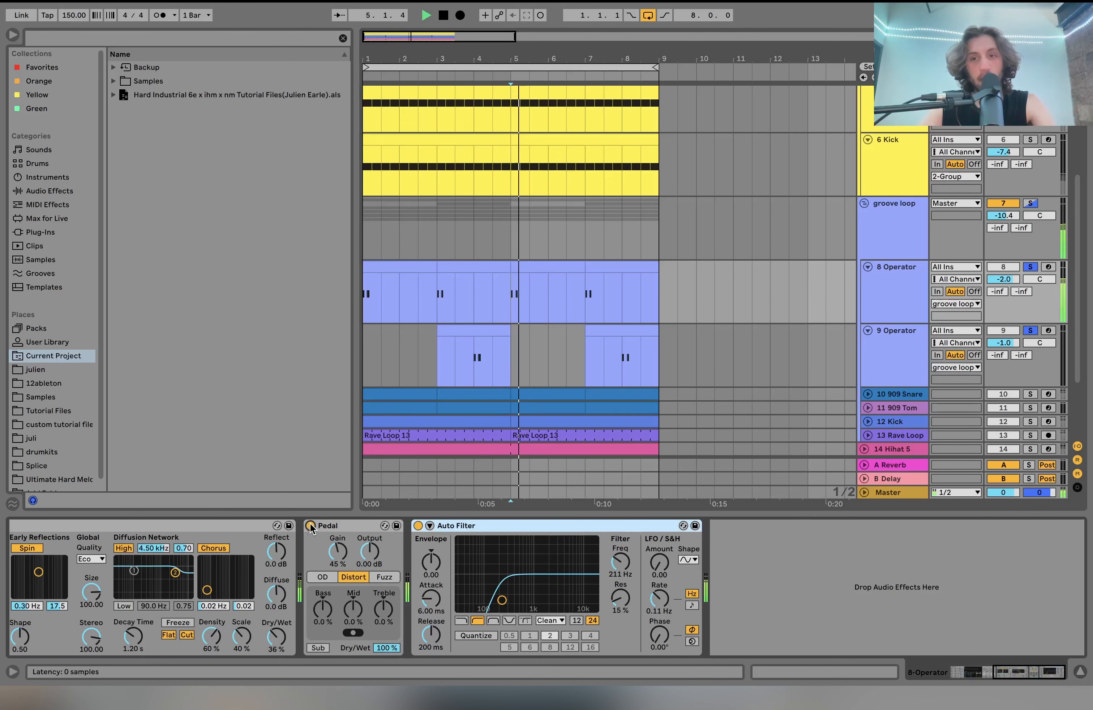
left_click(1031, 395)
left_click(1031, 408, "super")
left_click(868, 408)
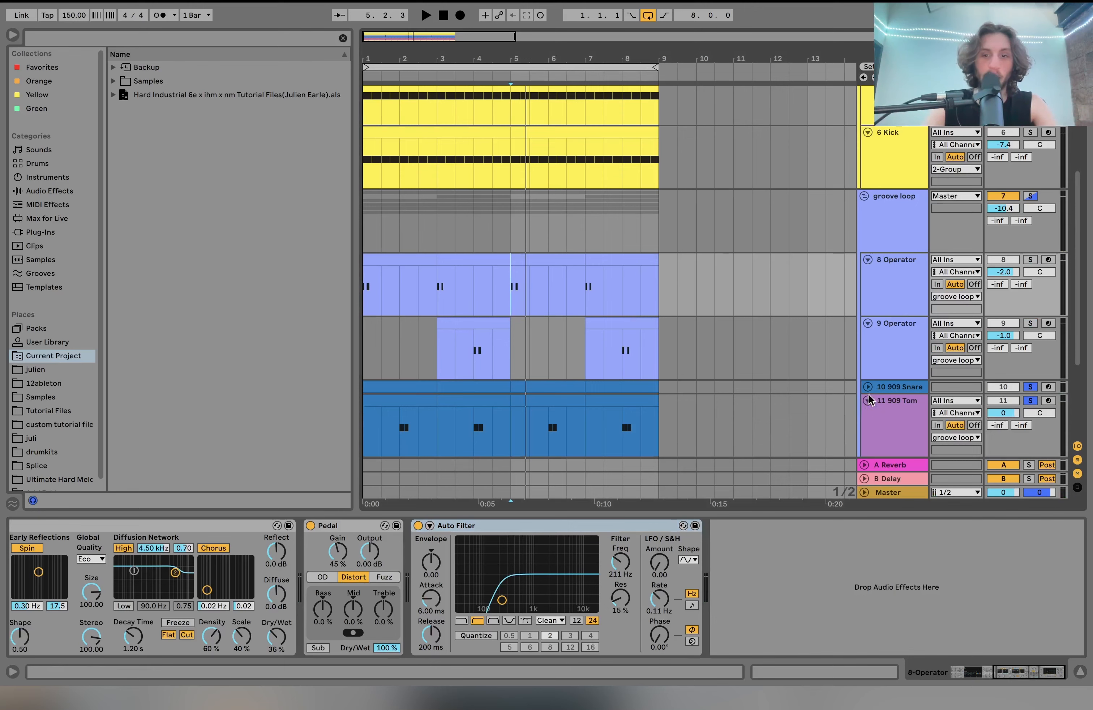
left_click(868, 387)
Look through the Reverb, Overdrive and Auto Filter chains of 11 909 Tom and 10 909 Snare.
left_click(900, 390)
scroll(894, 425, "down", 4)
left_click(893, 390)
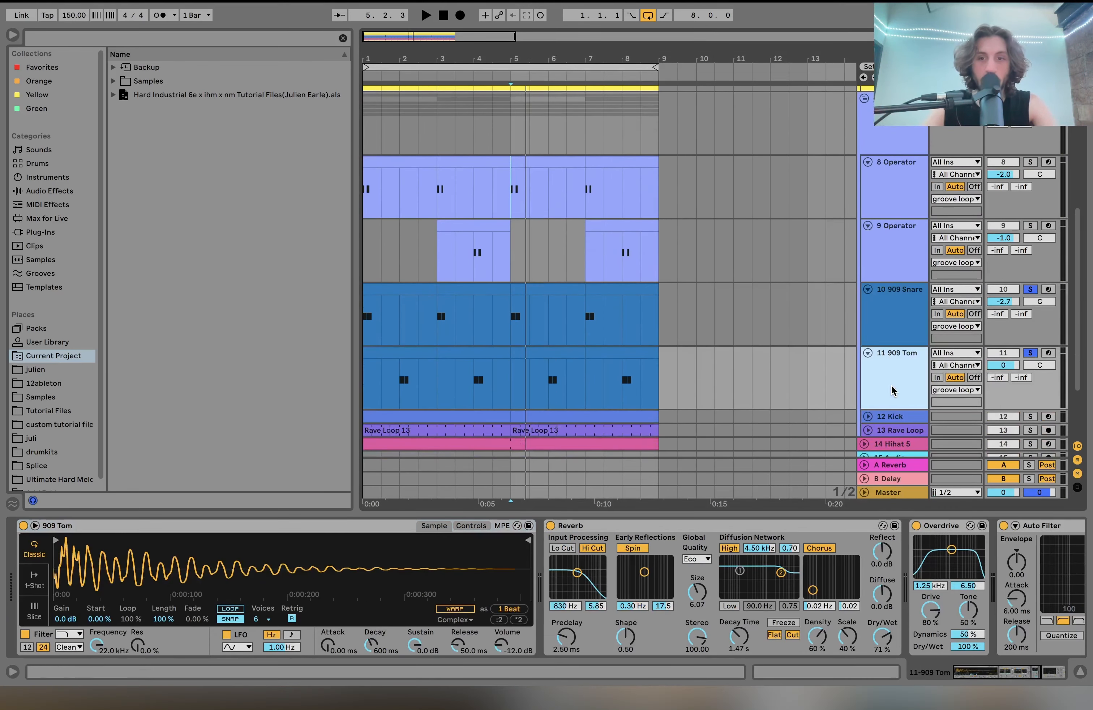
left_click(892, 337)
scroll(635, 559, "right", 6)
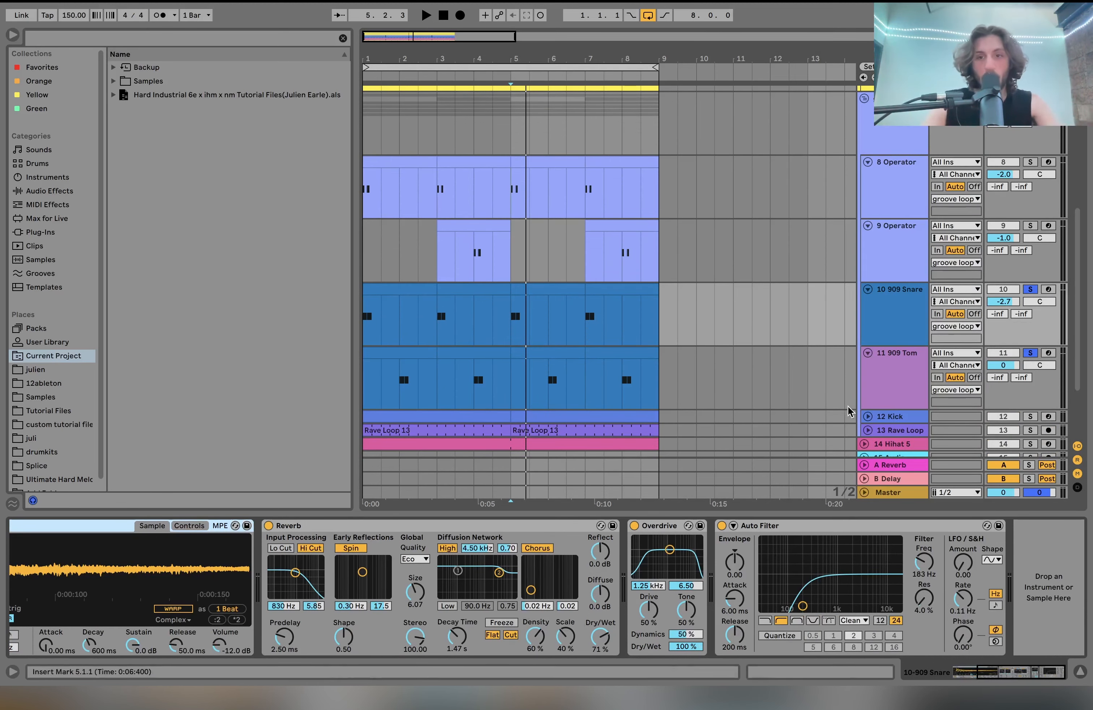
left_click(889, 398)
scroll(846, 547, "right", 6)
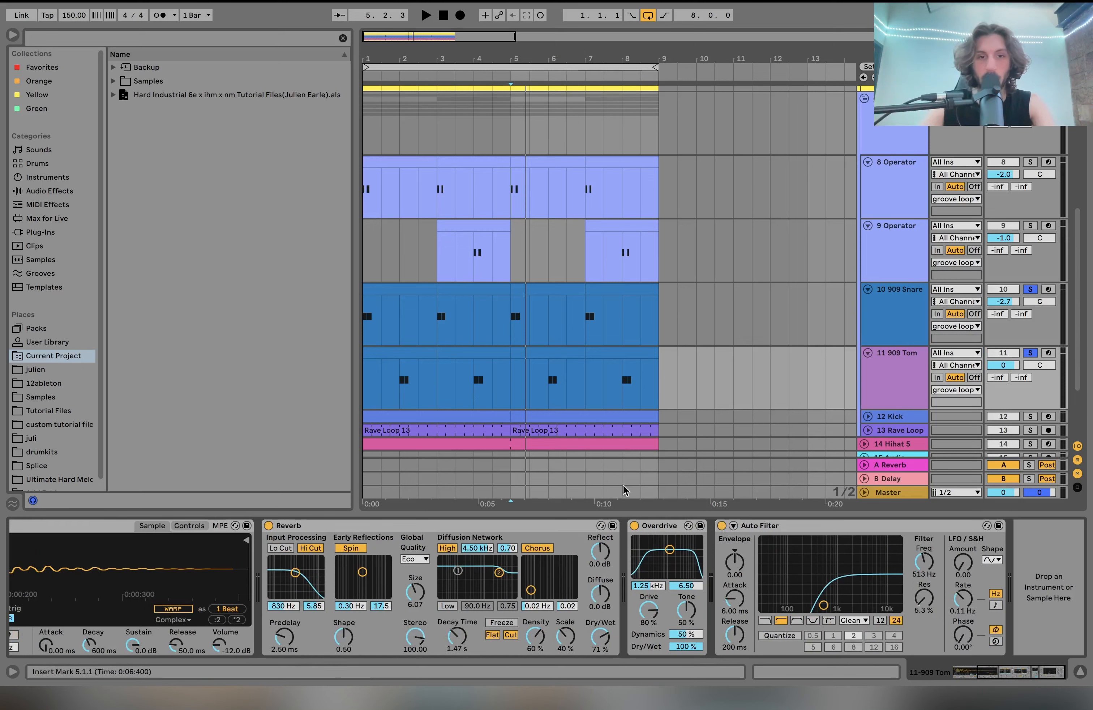
Select the first 909 Snare clip and play the soloed snare and tom together from bar 1.
left_click(383, 288)
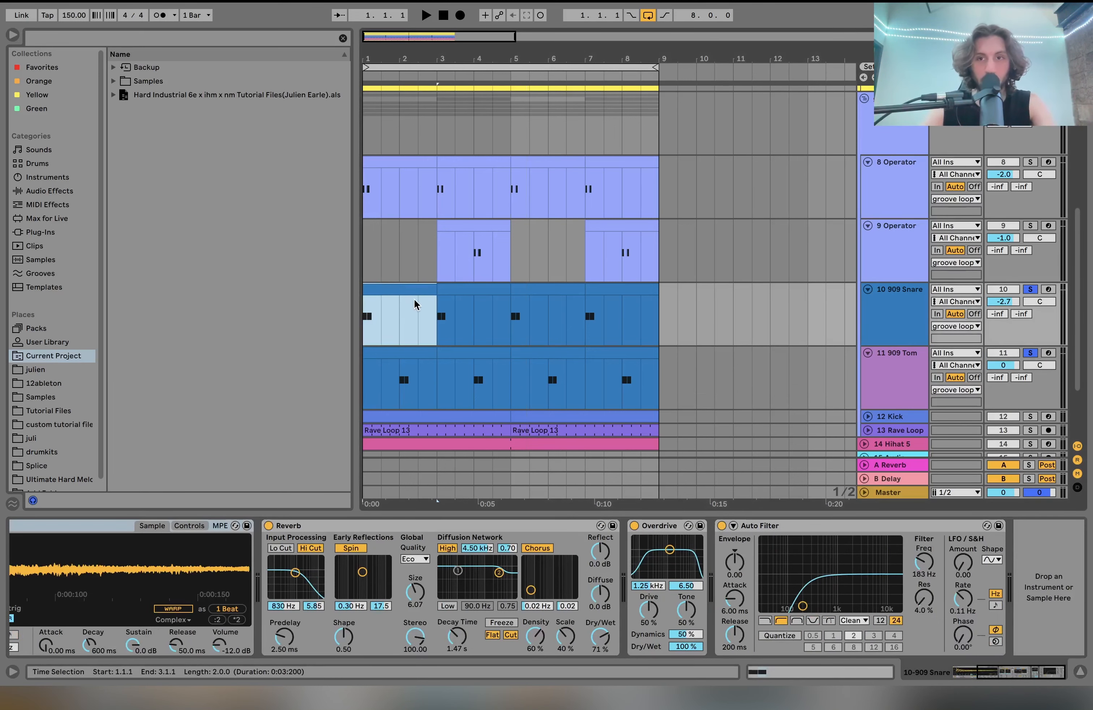
key("space")
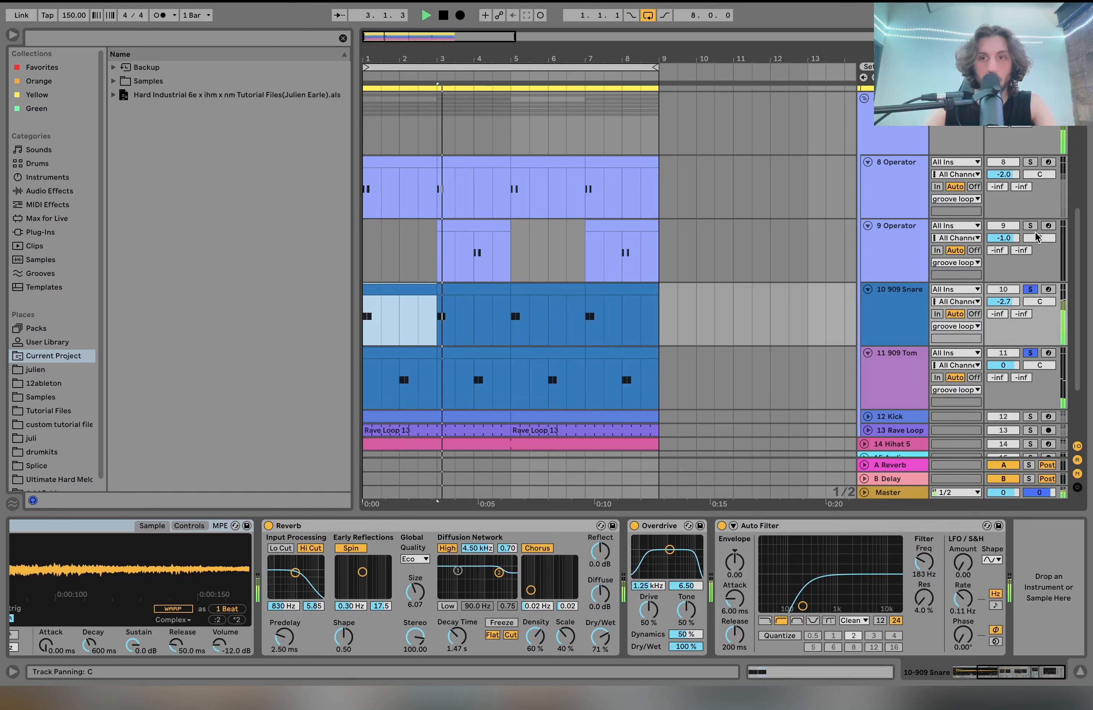
key("space")
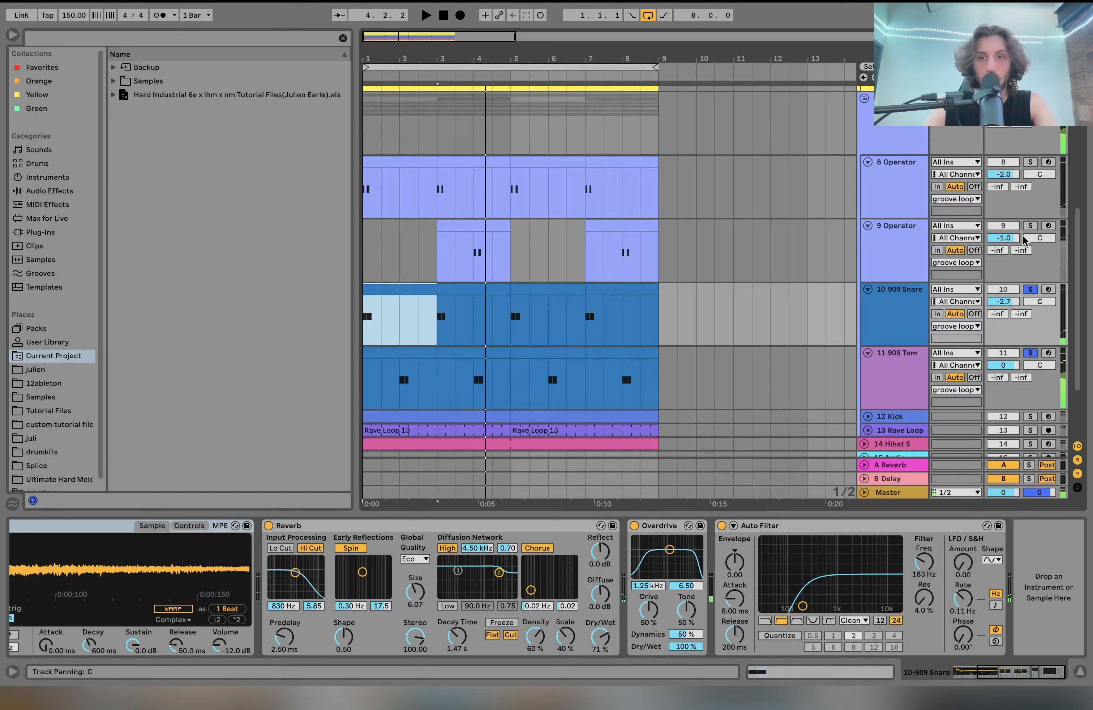
Add 9 Operator and 8 Operator to the soloed snare and tom and play all four tracks.
left_click(1030, 226)
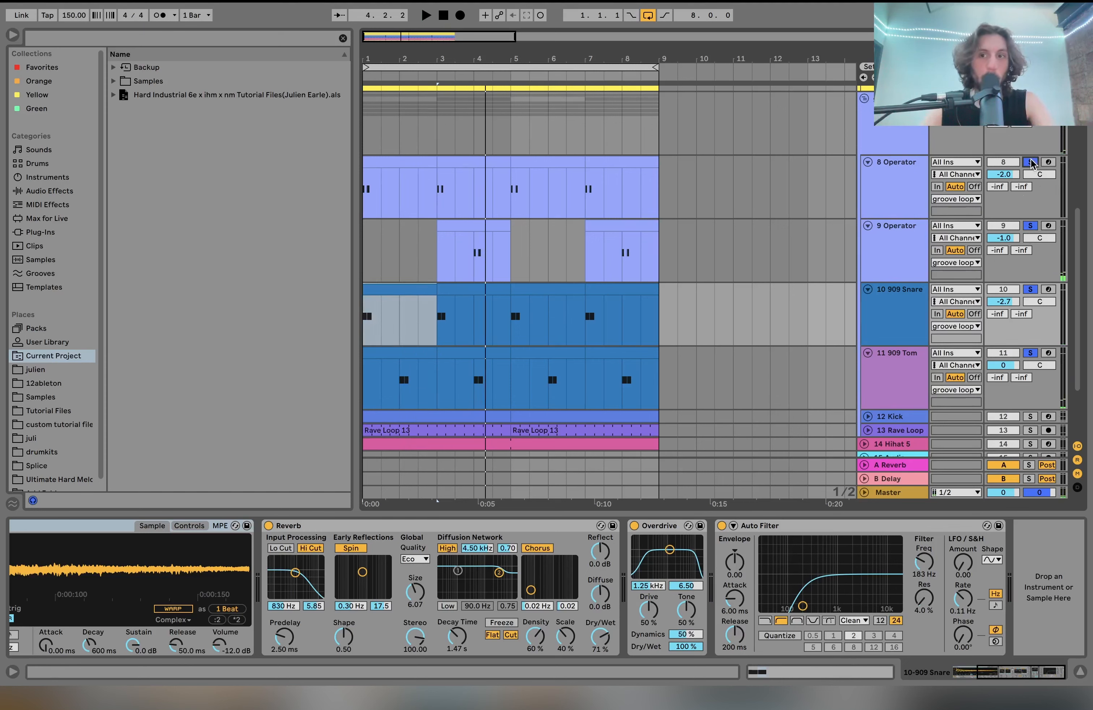
key("space")
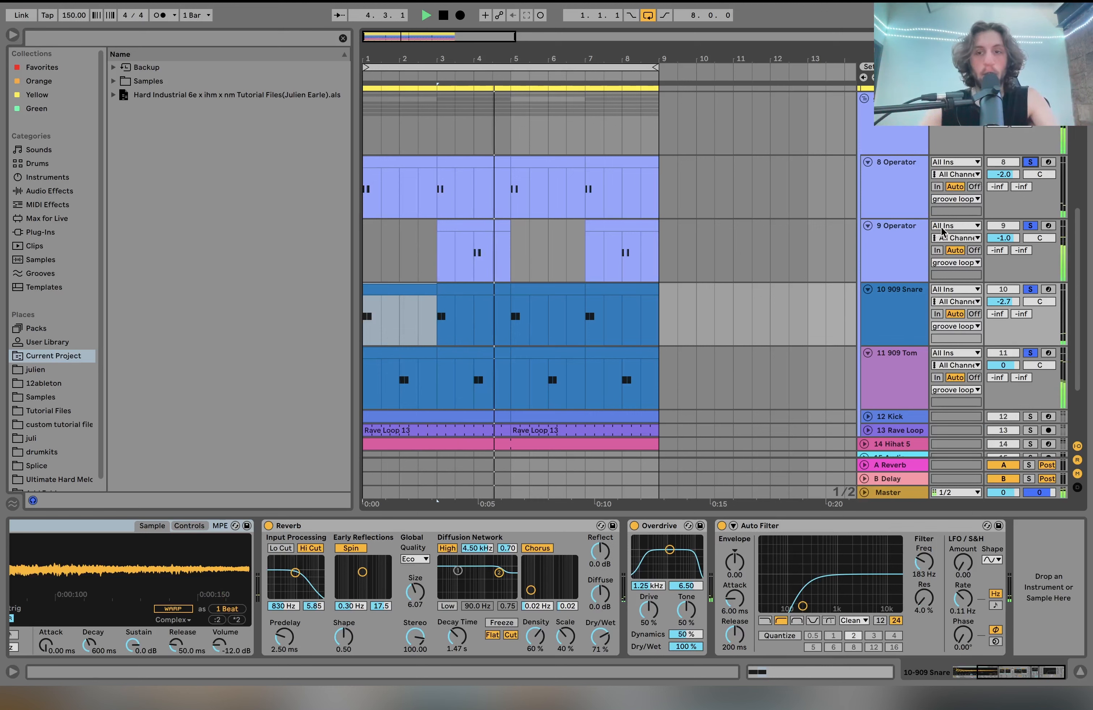
key("space")
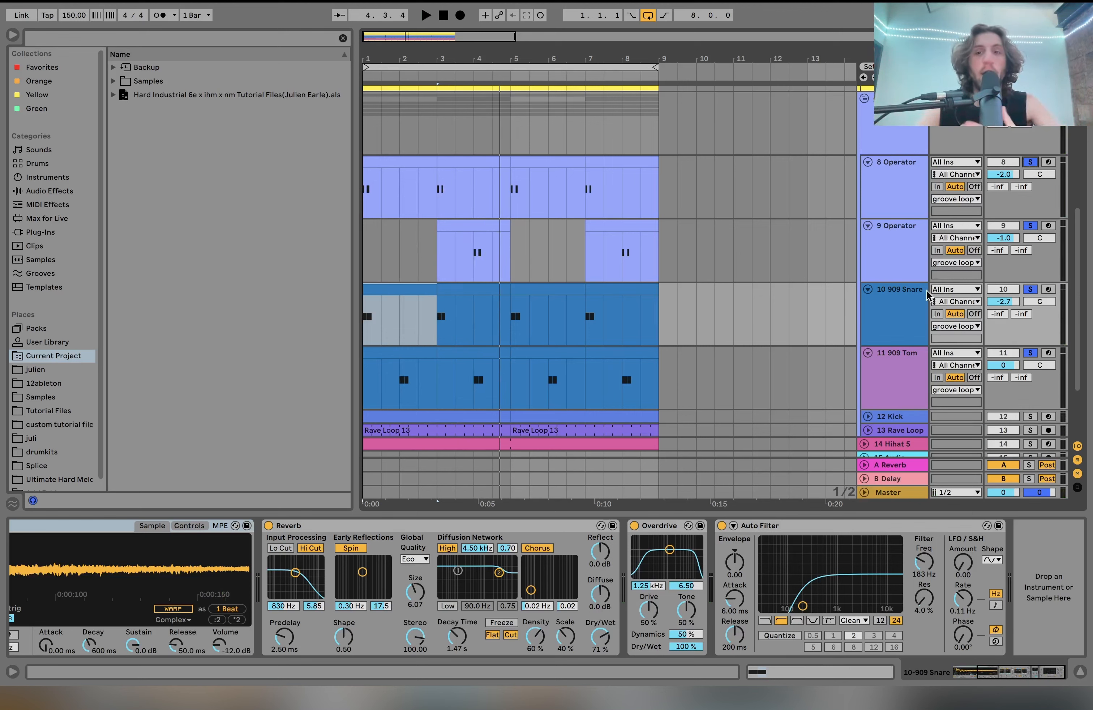
Solo only 8 Operator, show its device chain and play it.
left_click(1030, 163)
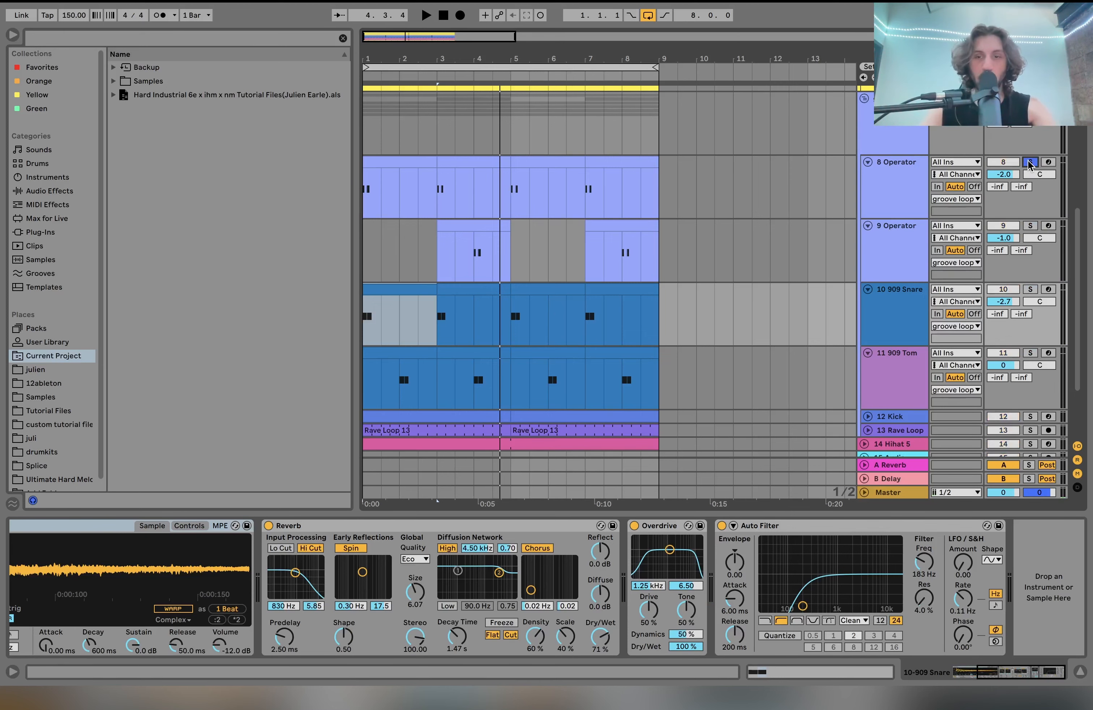
left_click(882, 203)
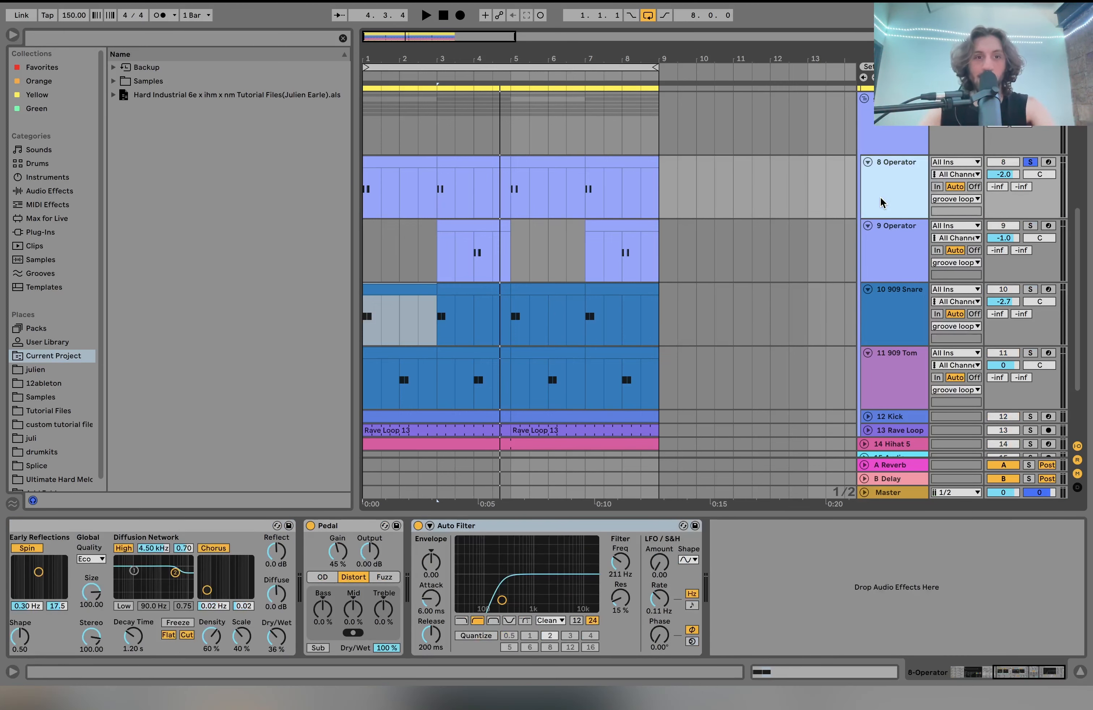
key("space")
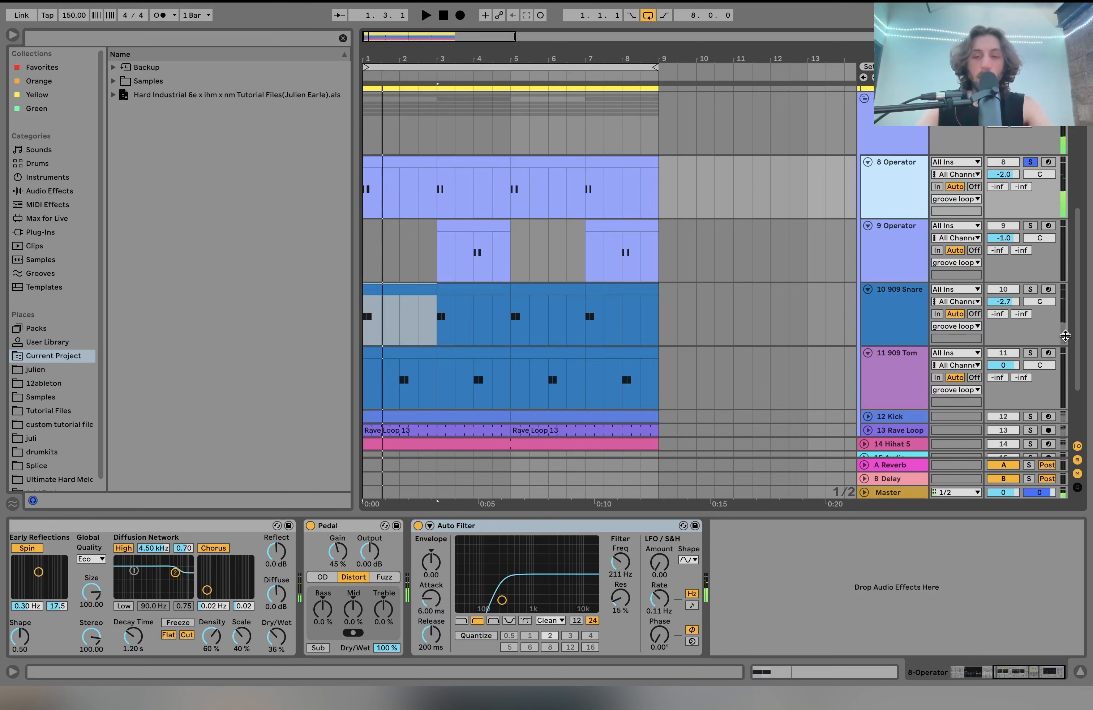
Clear the 8 Operator solo and play the whole groove loop group from bar 1 and from bar 4.
left_click(1029, 162)
key("space")
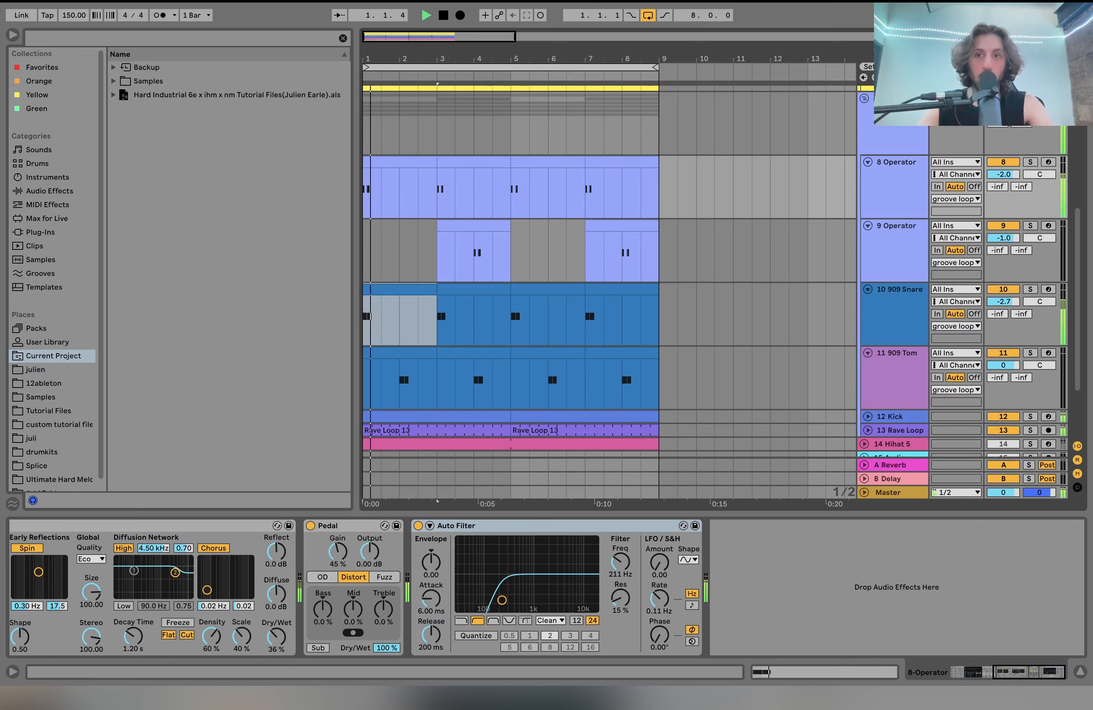
key("space")
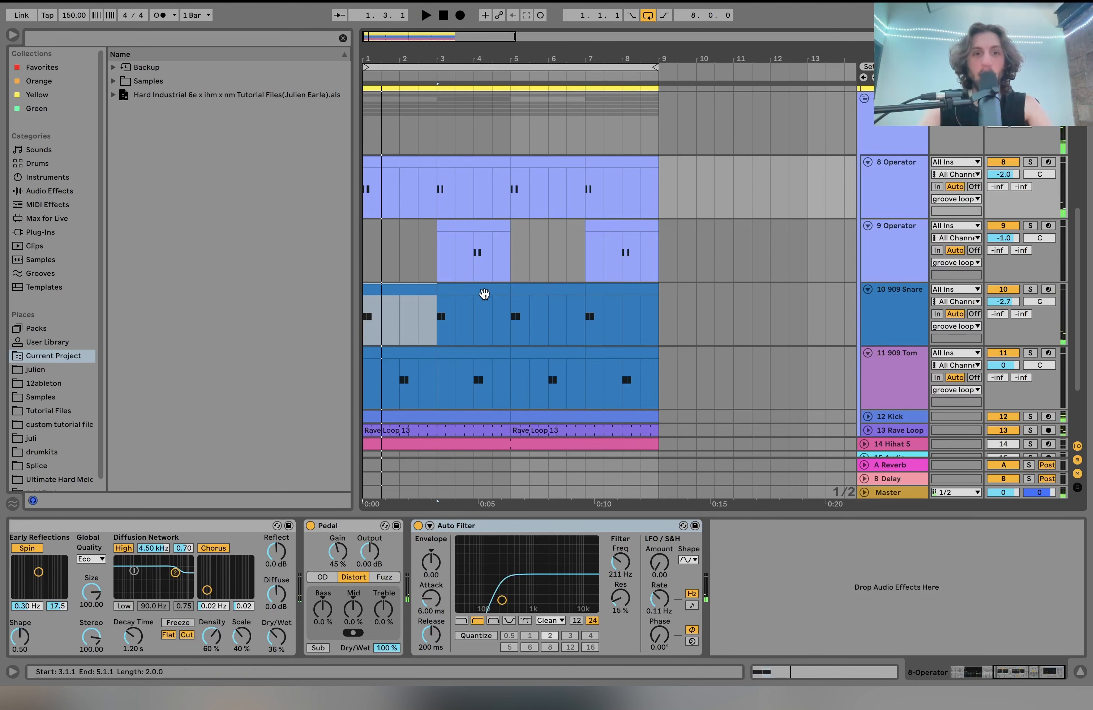
left_click(480, 320)
scroll(618, 339, "down", 3)
key("space")
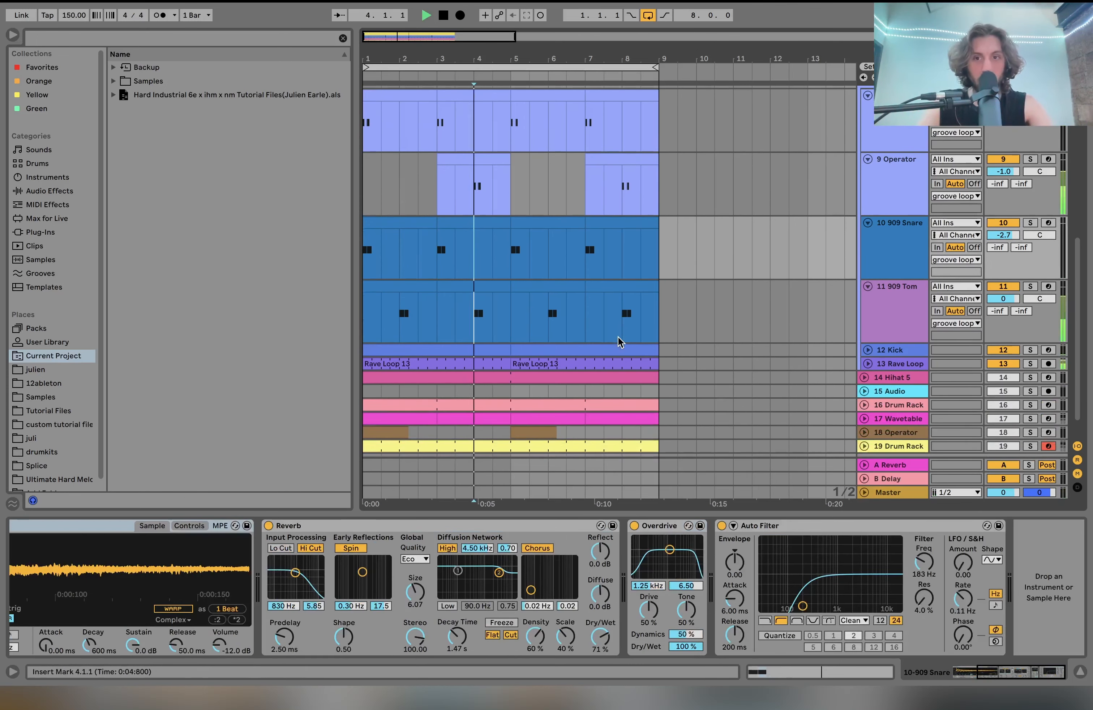
Unfold the groove loop's 12 Kick track, select its first clip and solo the track.
left_click(892, 349)
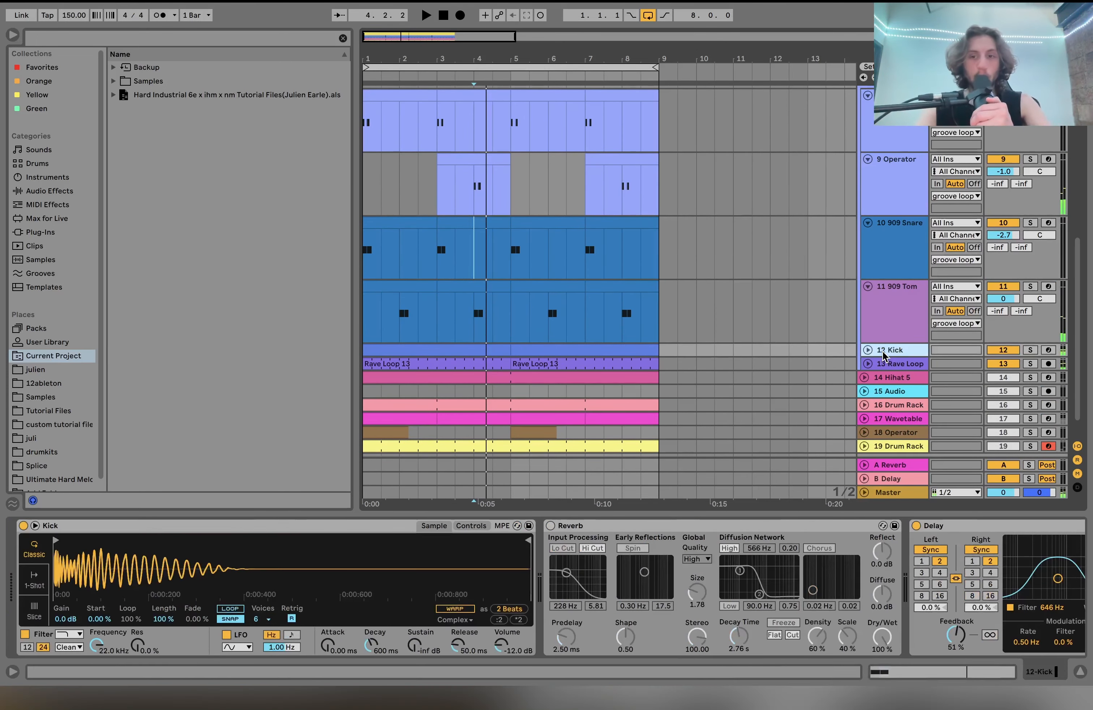
left_click(869, 351)
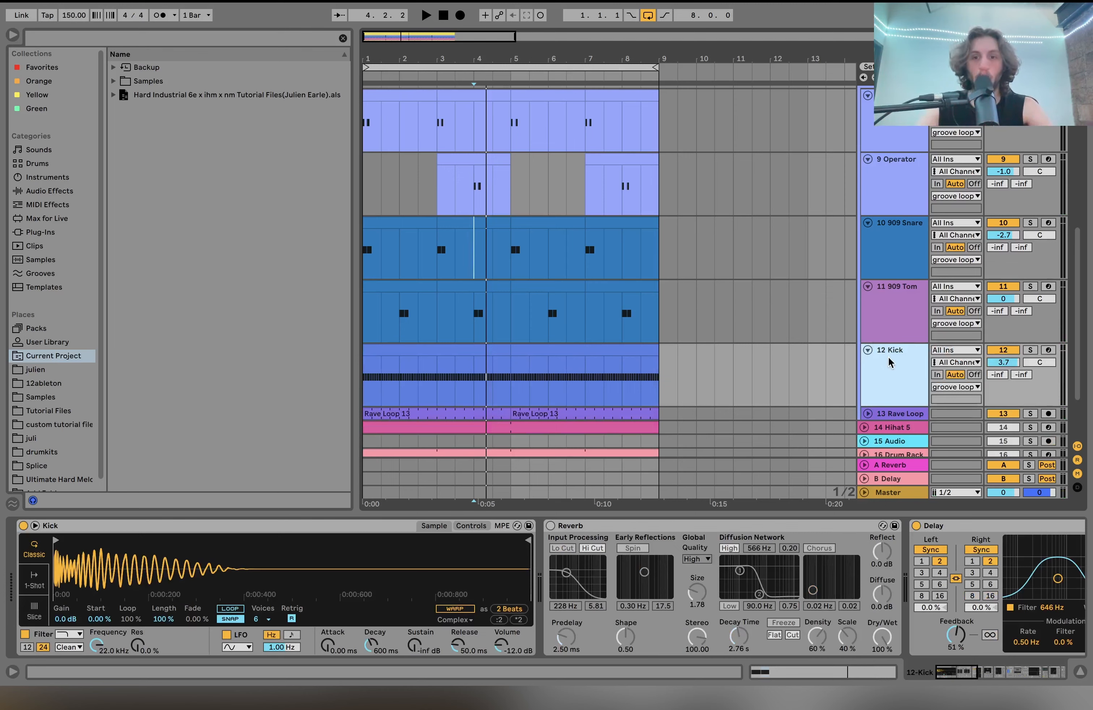
key("space")
left_click(456, 349)
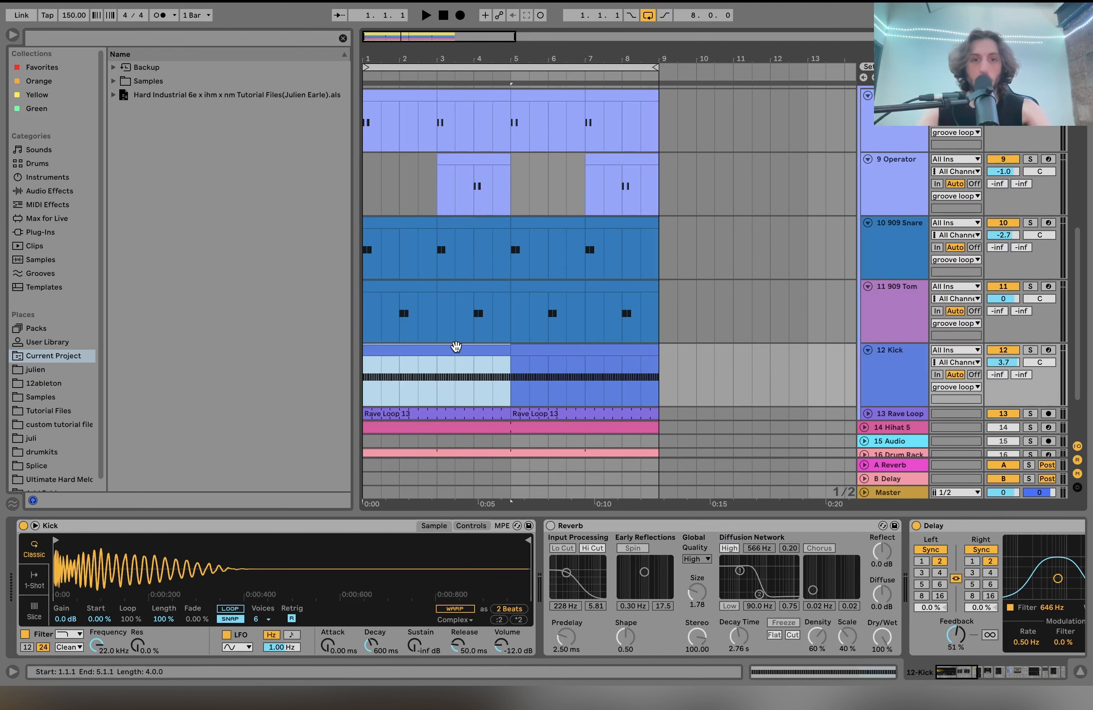
left_click(1030, 350)
left_click(727, 528)
key("space")
key("Delete")
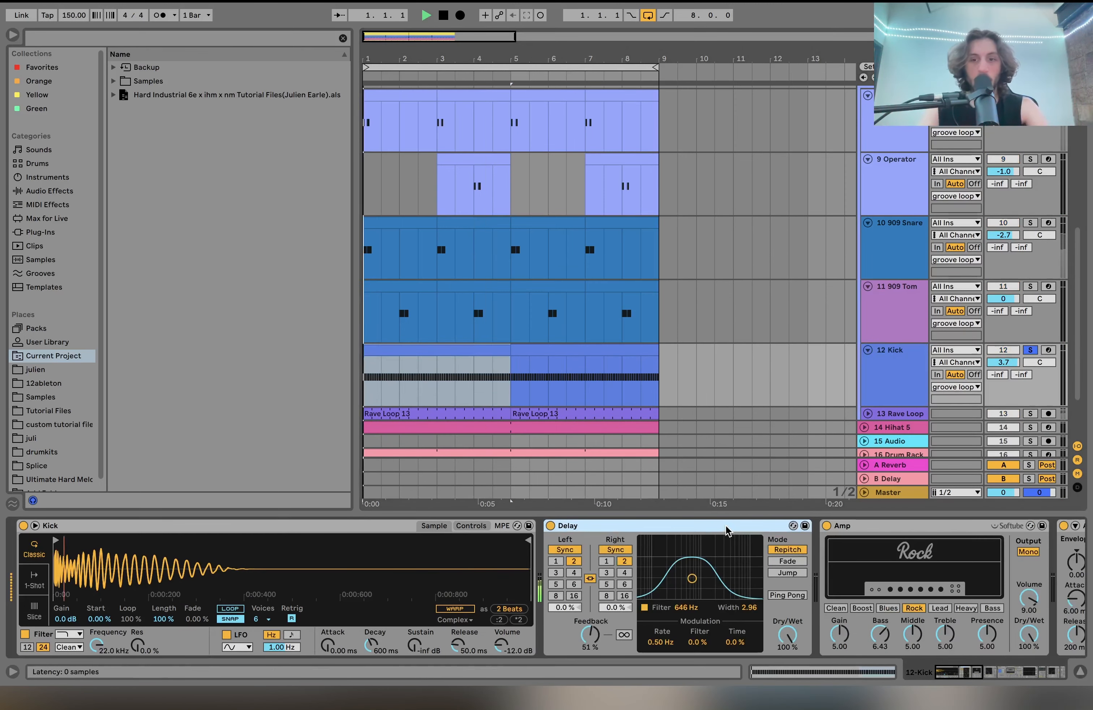
key("space")
Examine the note pattern in 12 Kick's first clip and the device chain as far as the Audio Effect Rack.
double_click(409, 360)
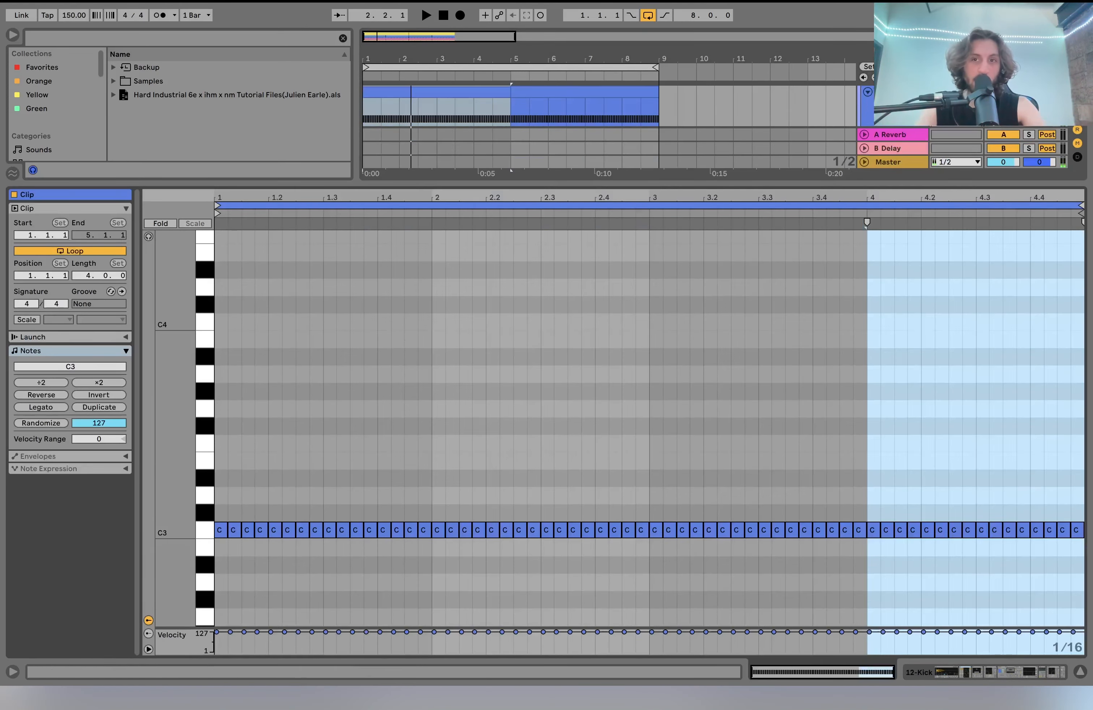
key("shift+Tab")
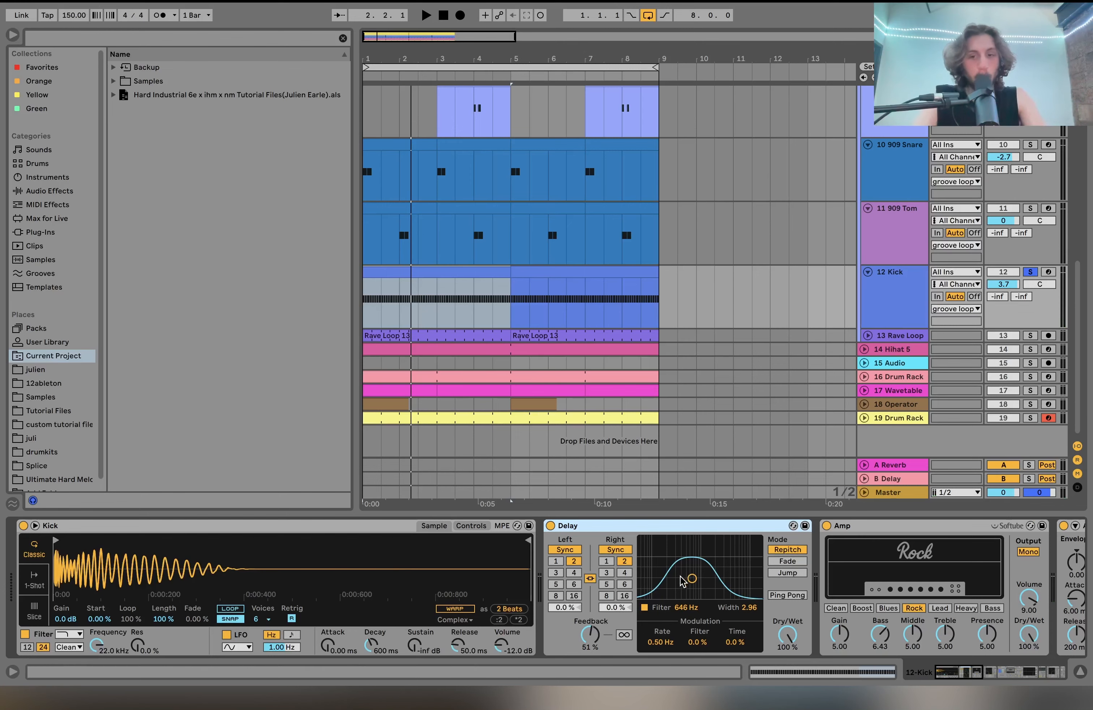
scroll(682, 582, "right", 5)
scroll(681, 580, "right", 10)
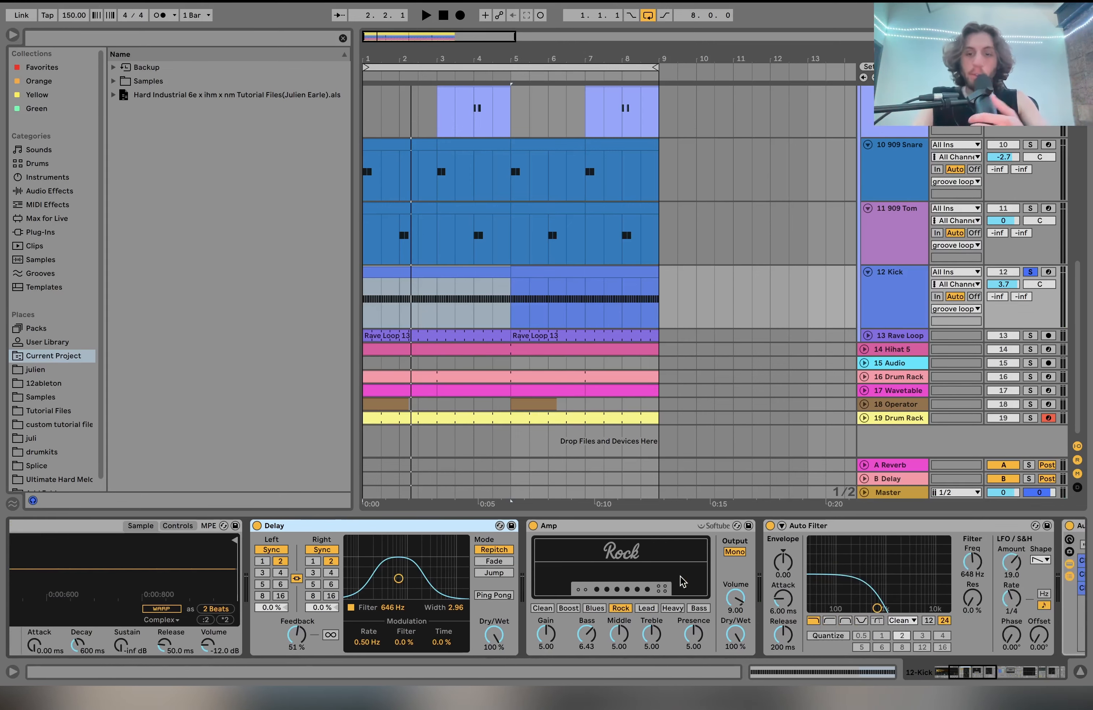
scroll(681, 581, "right", 6)
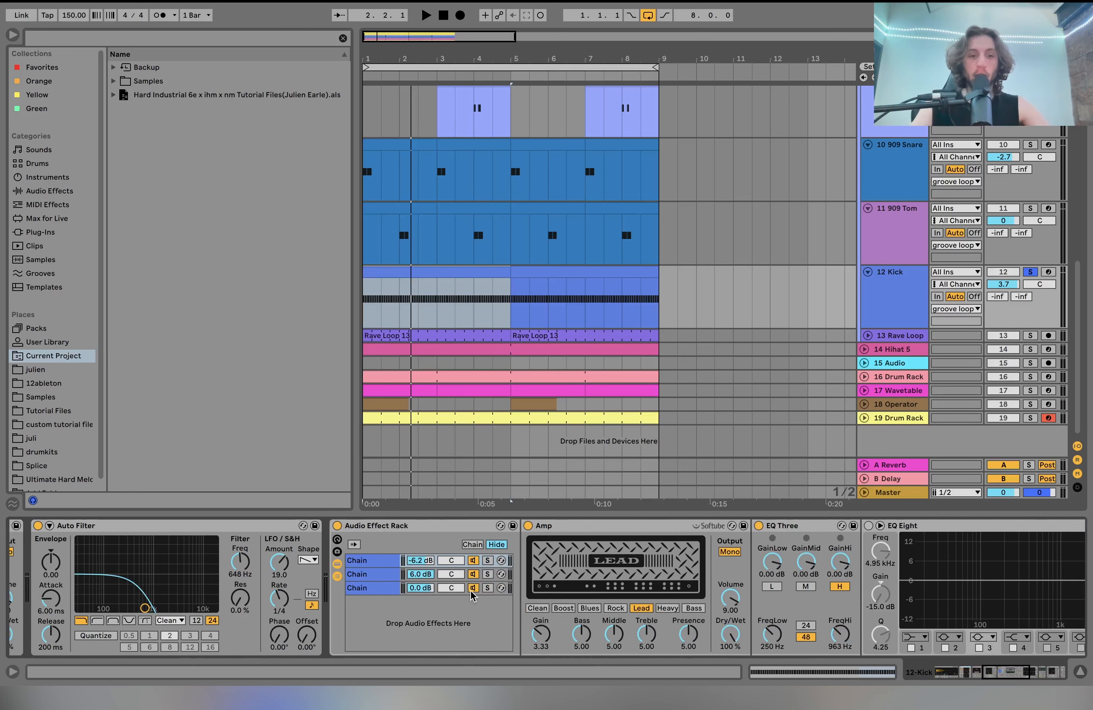
Play the soloed 12 Kick from bar 1 and examine its Auto Filter LFO settings.
key("space")
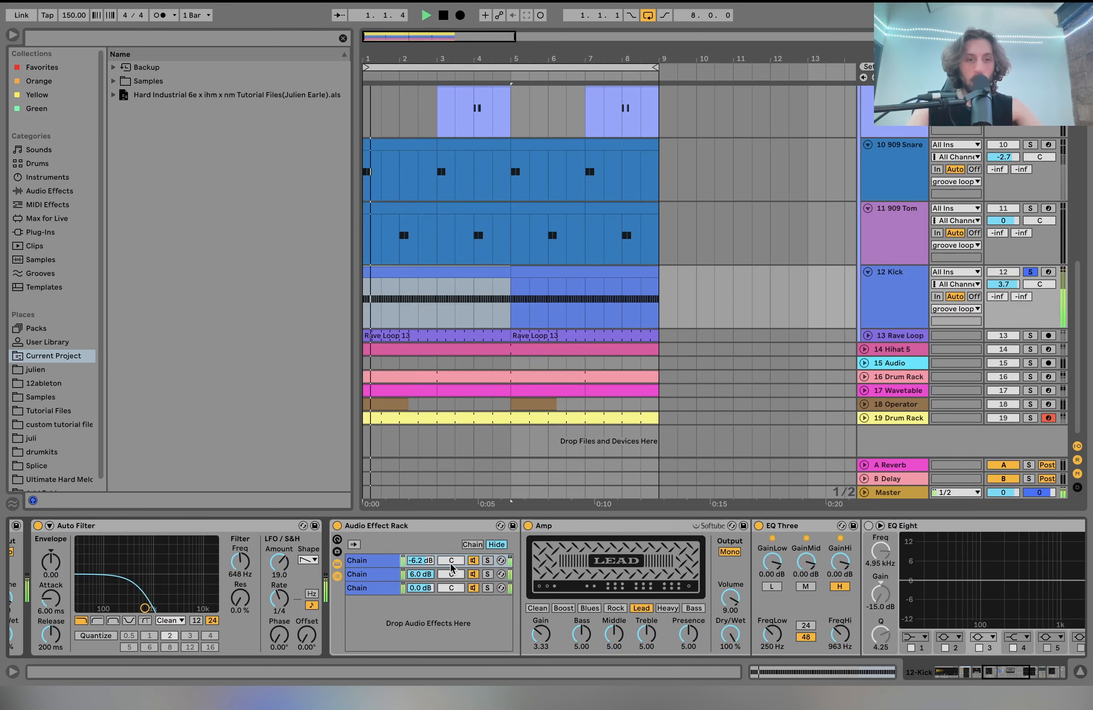
key("space")
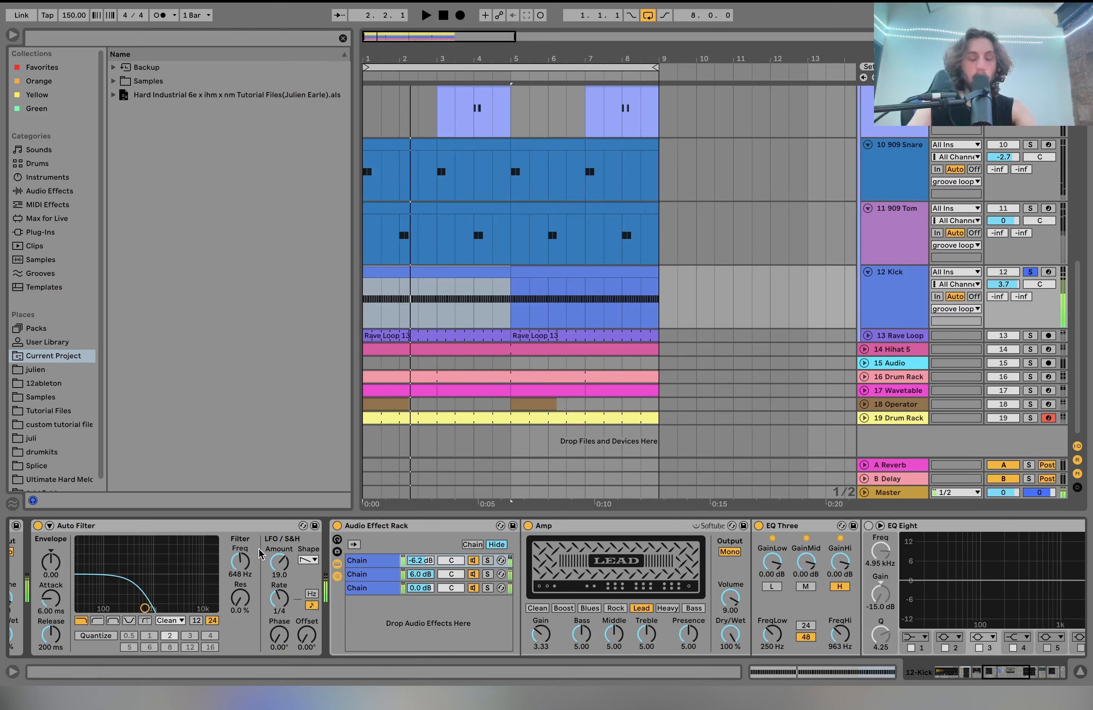
left_click_drag(281, 565, 272, 573)
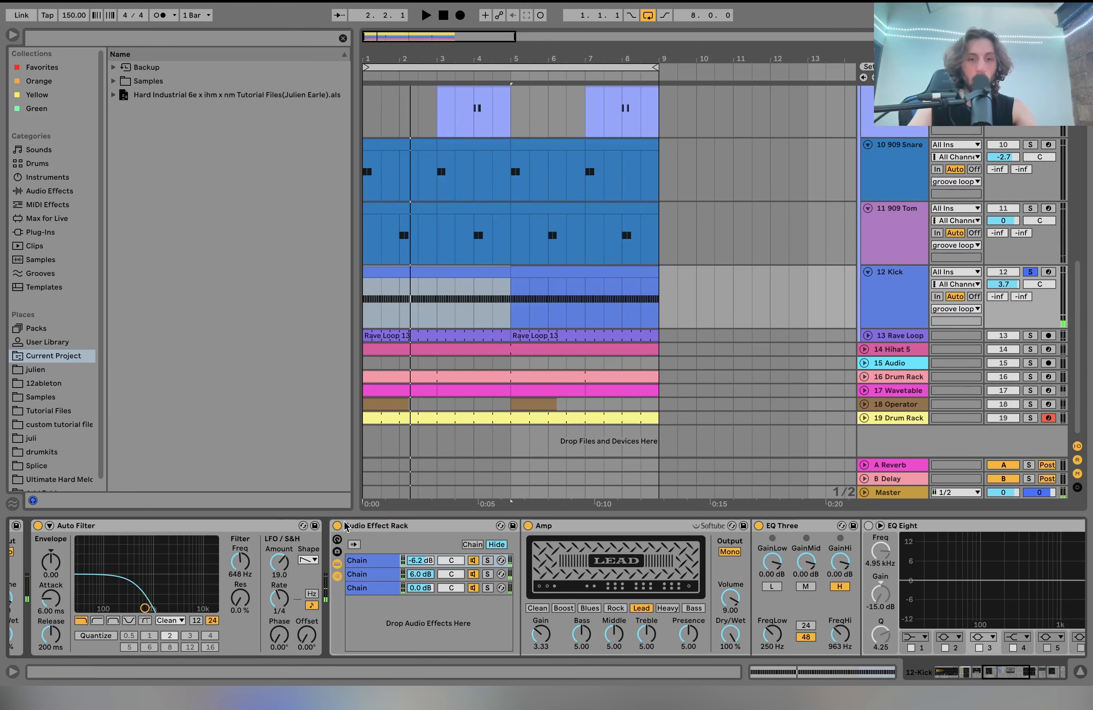
Audition the individual chains of 12 Kick's Audio Effect Rack in solo, leaving all the chain solos cleared.
left_click(369, 575)
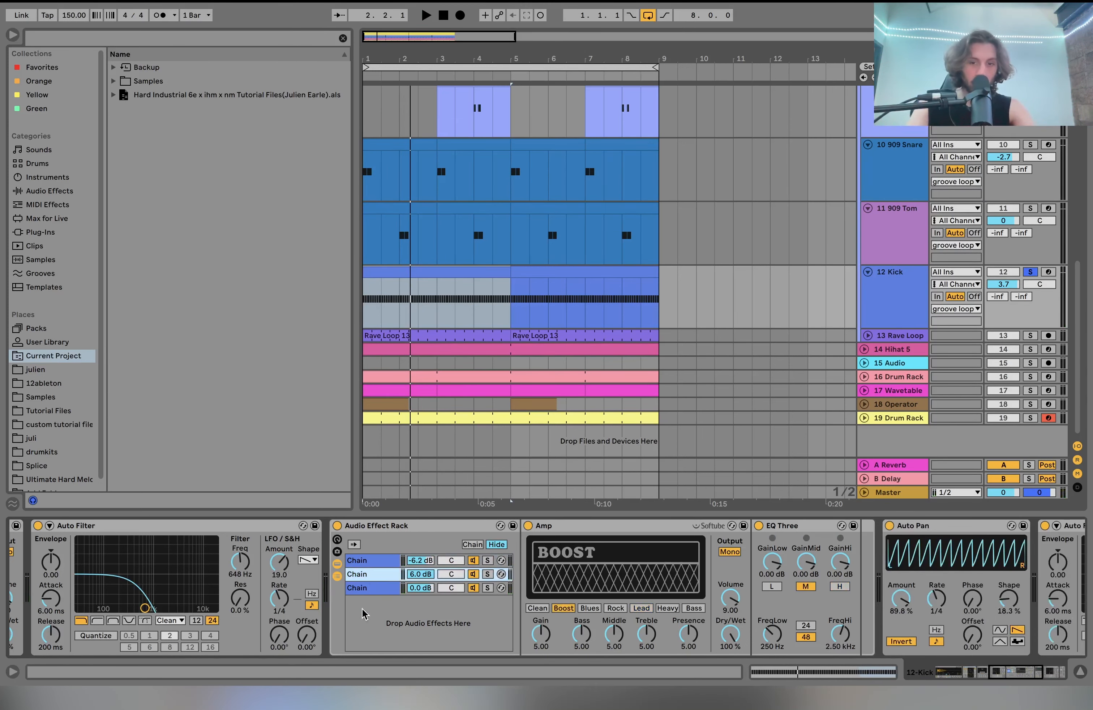
left_click(488, 574)
key("space")
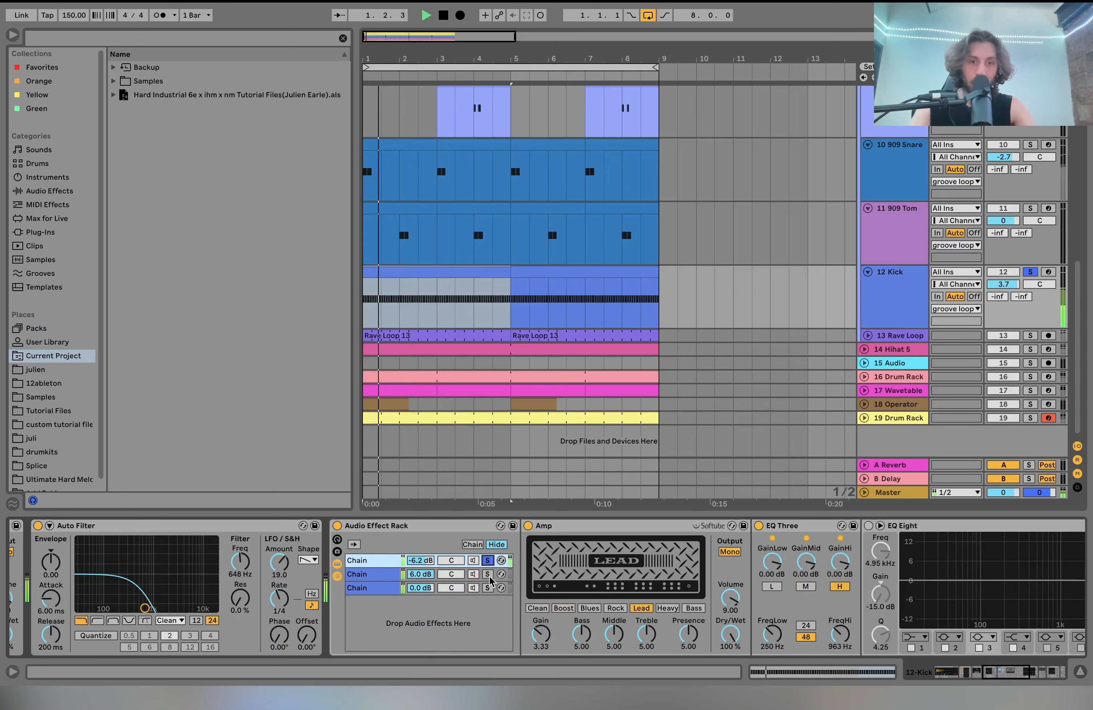
left_click(488, 588)
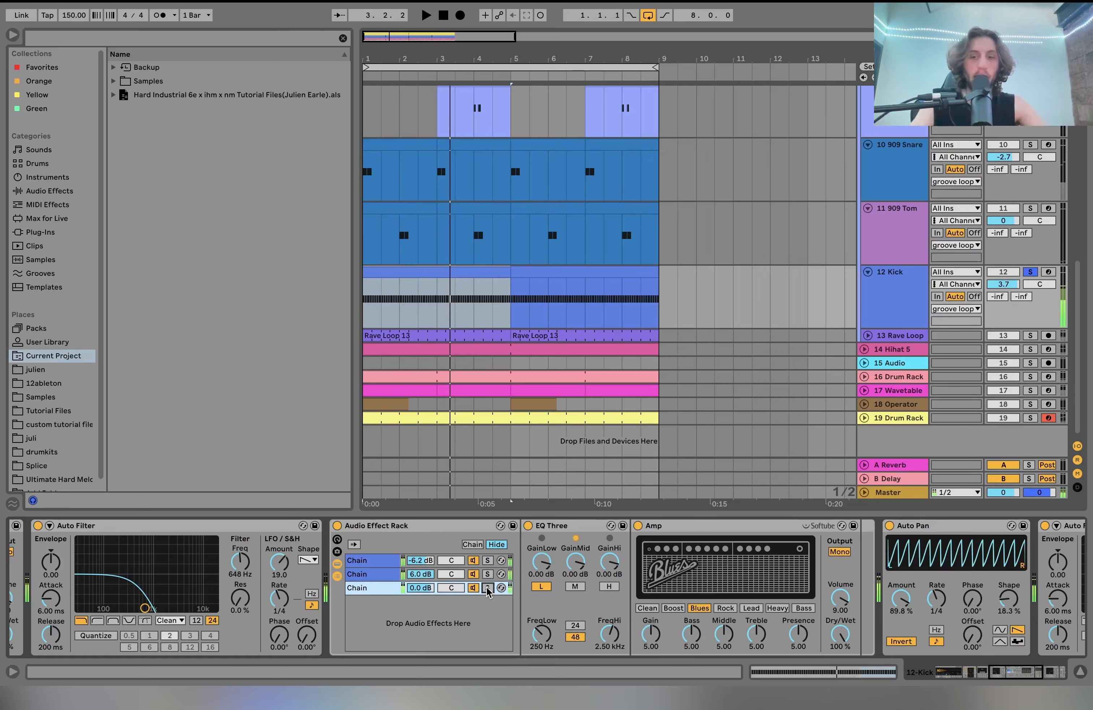
scroll(488, 591, "right", 10)
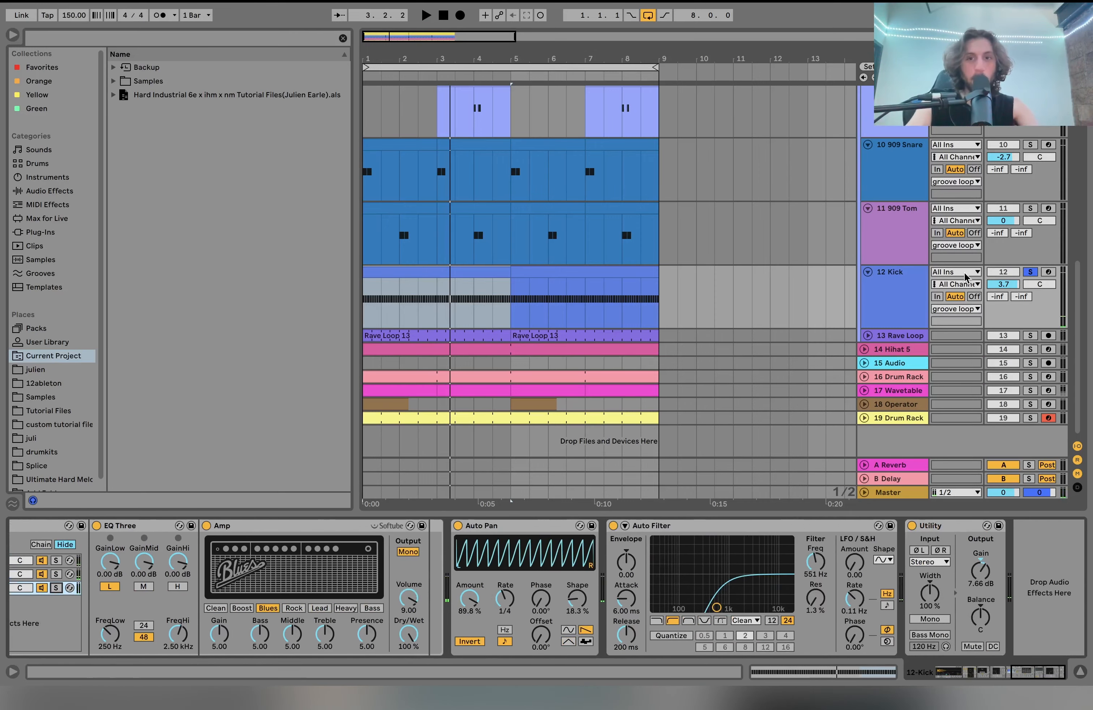
scroll(965, 276, "up", 10)
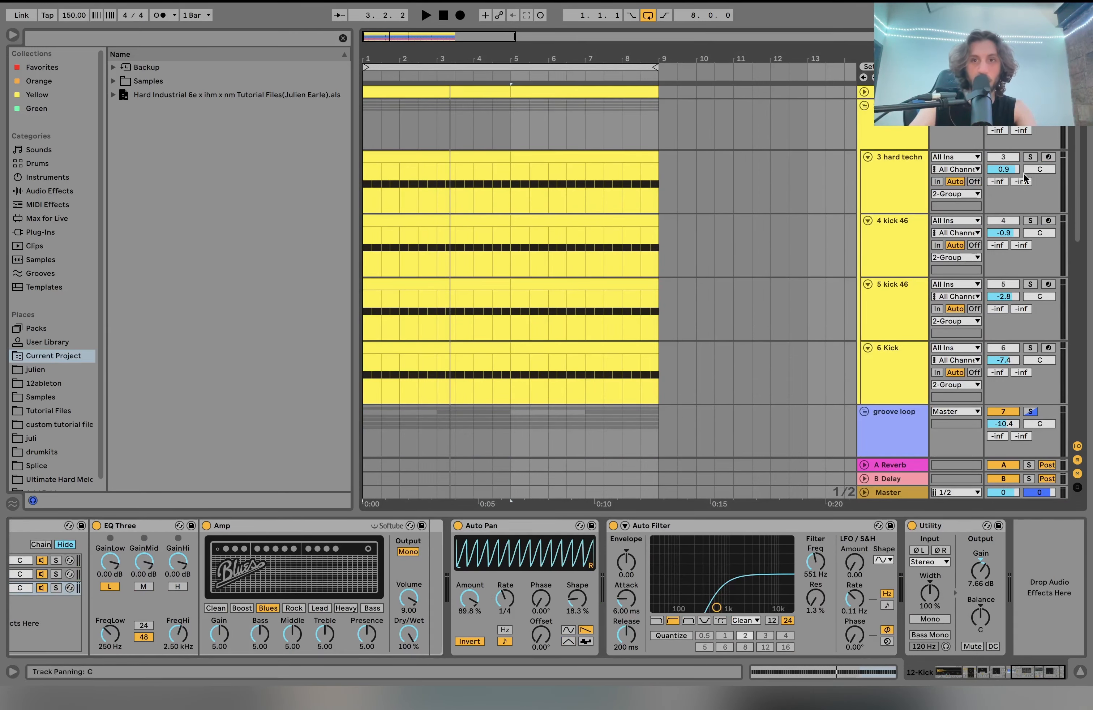
left_click(1030, 221)
key("space")
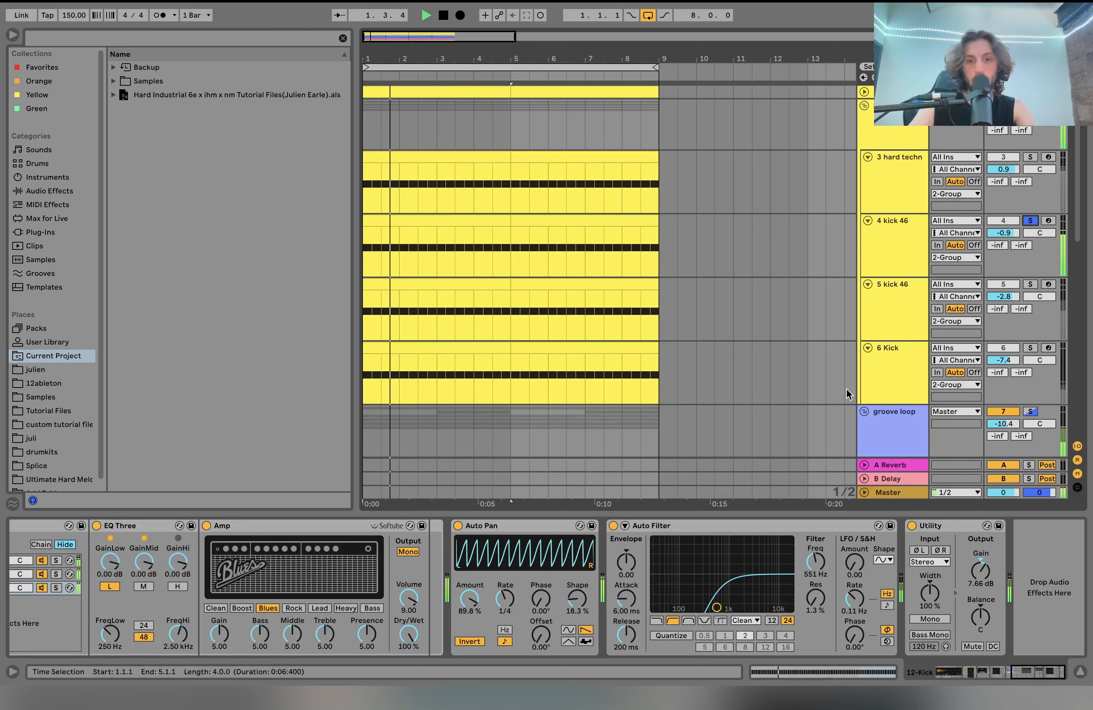
key("space")
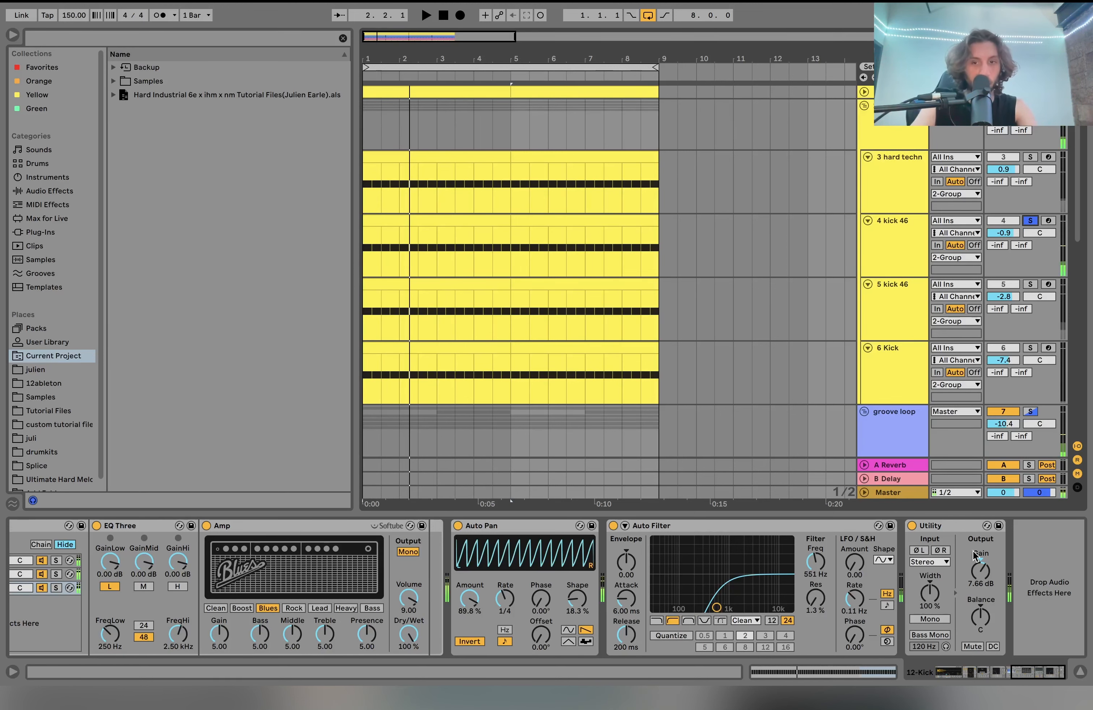
Solo only 12 Kick again and play it from bar 1.
scroll(894, 597, "left", 3)
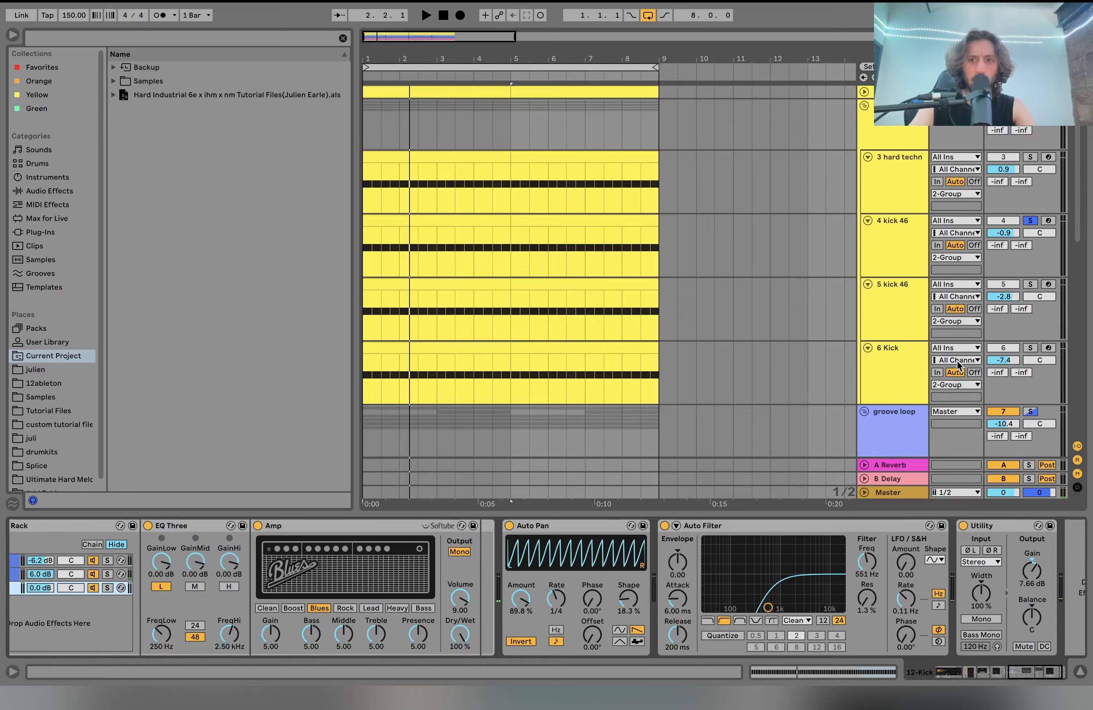
scroll(958, 365, "down", 10)
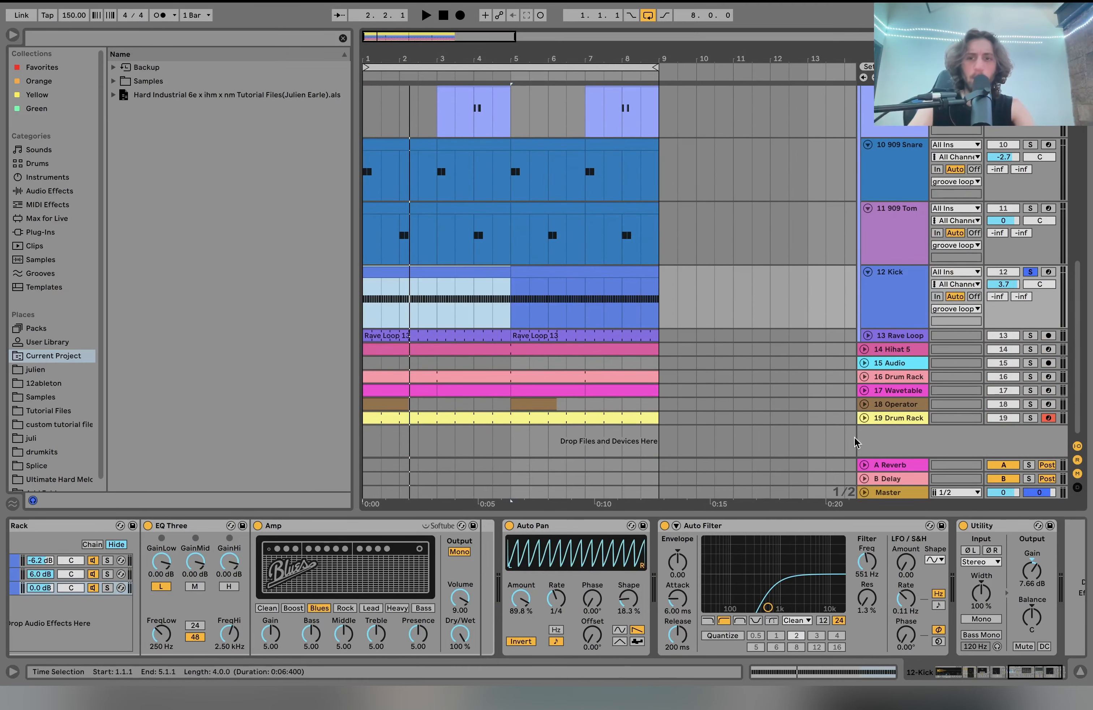
left_click(1029, 272)
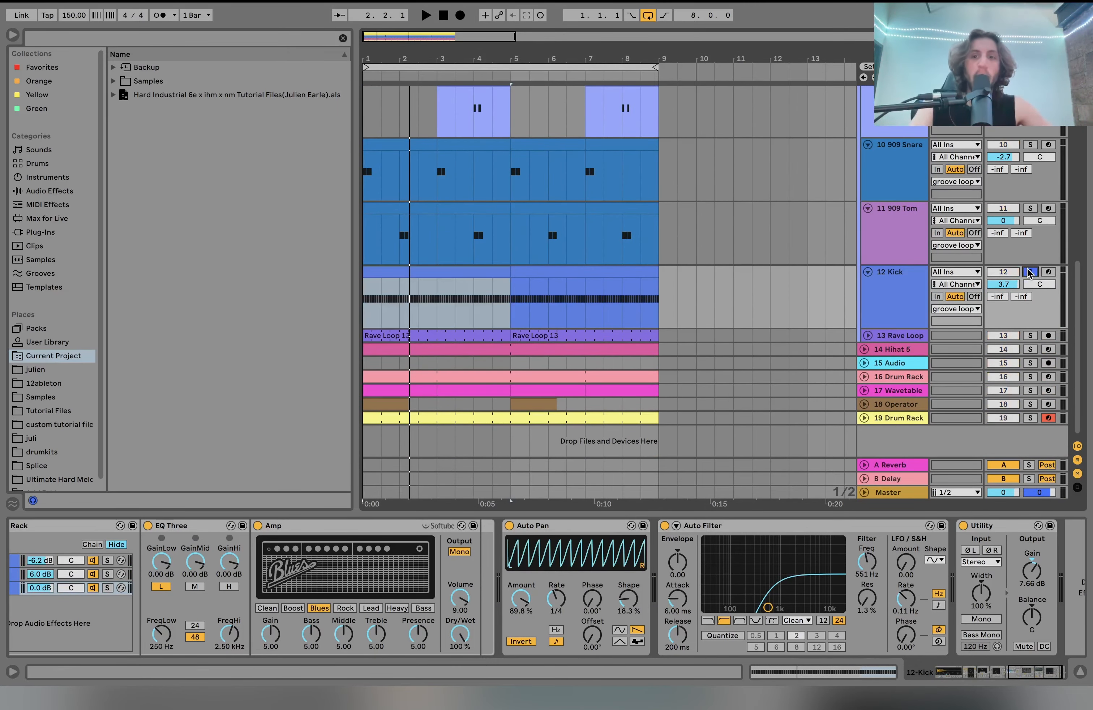
key("space")
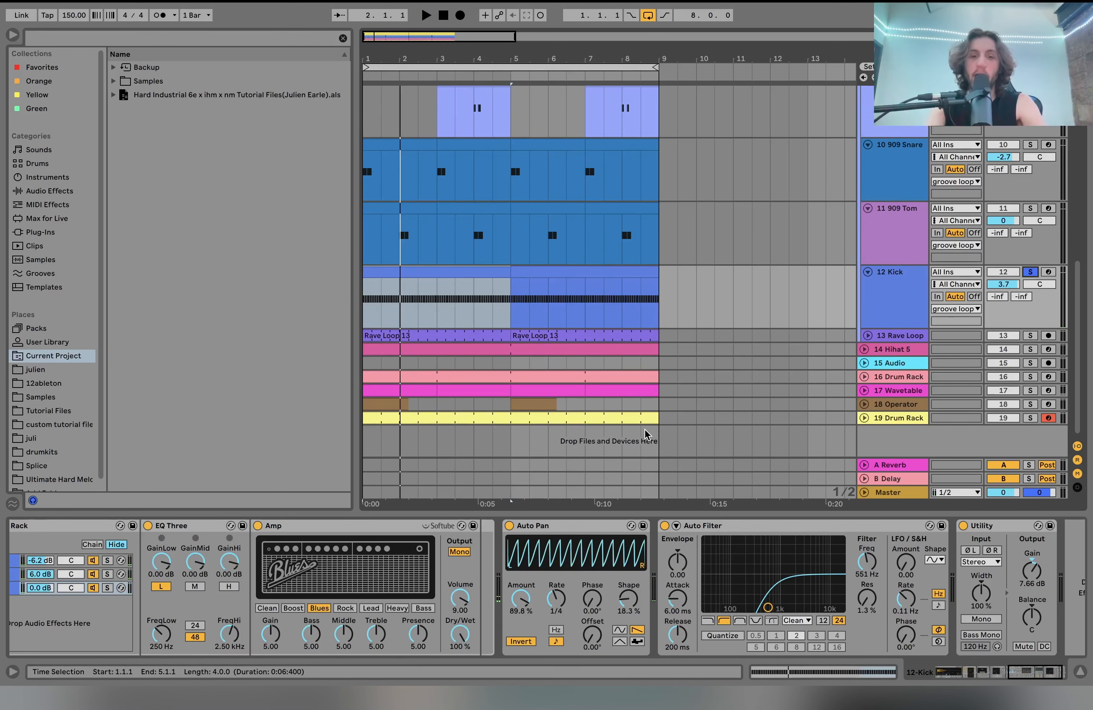
scroll(422, 586, "left", 20)
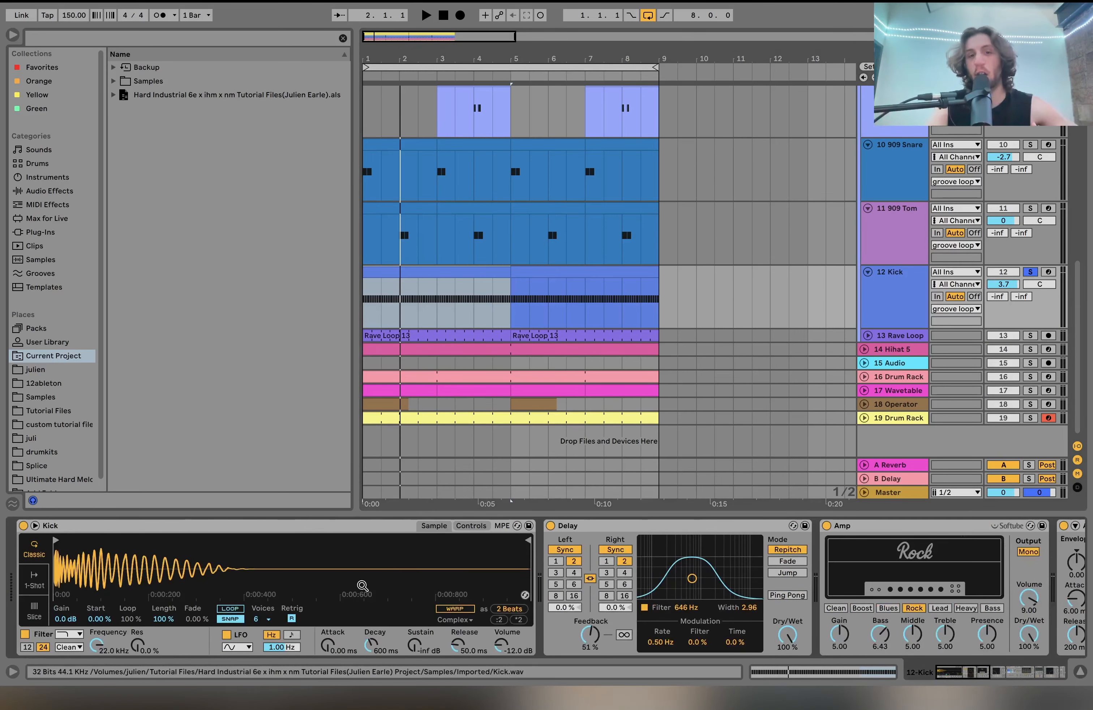
scroll(377, 597, "right", 20)
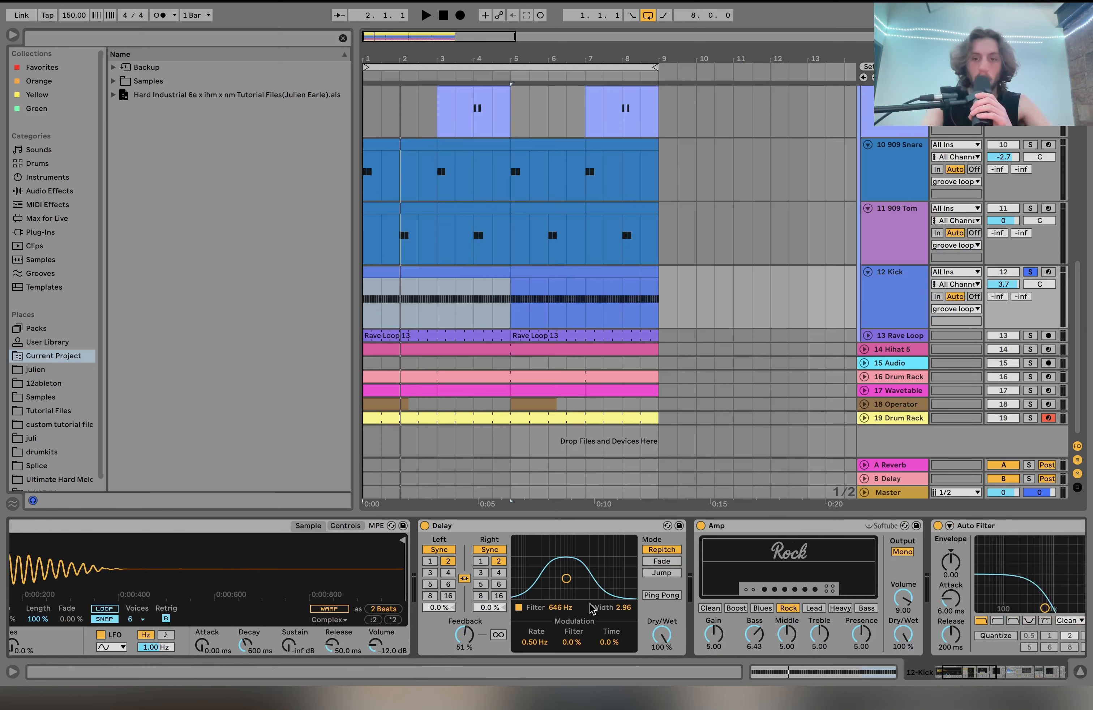
scroll(558, 611, "left", 3)
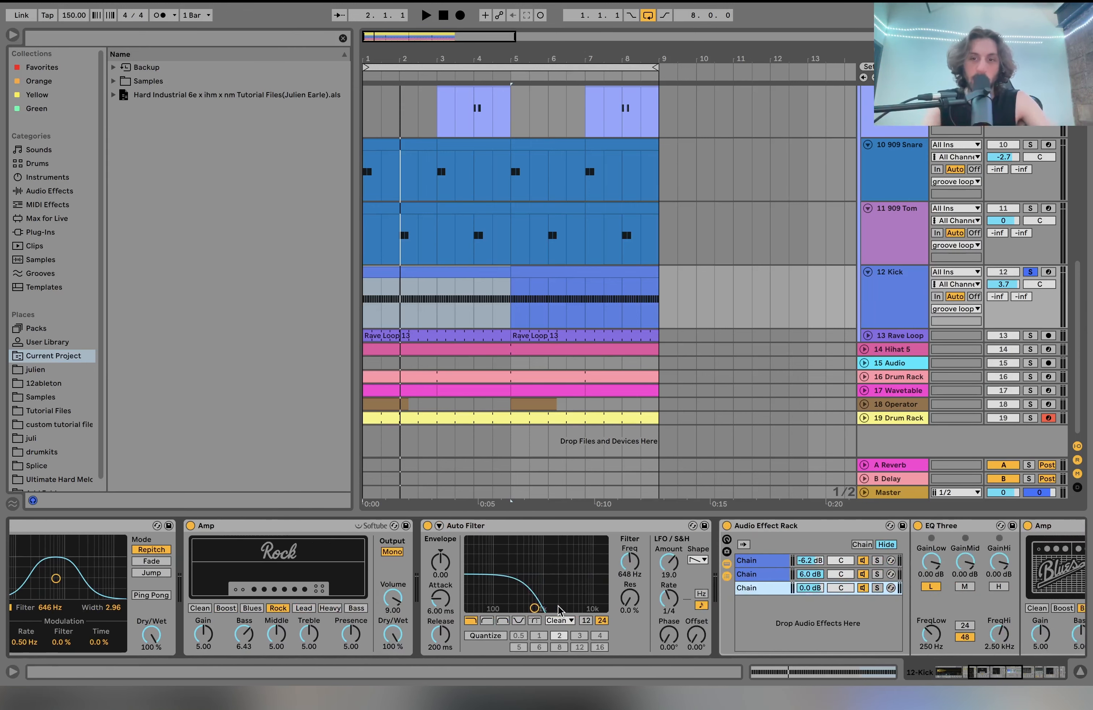
Solo only 13 Rave Loop, unfold the track and play it from bar 1.
left_click(1030, 335)
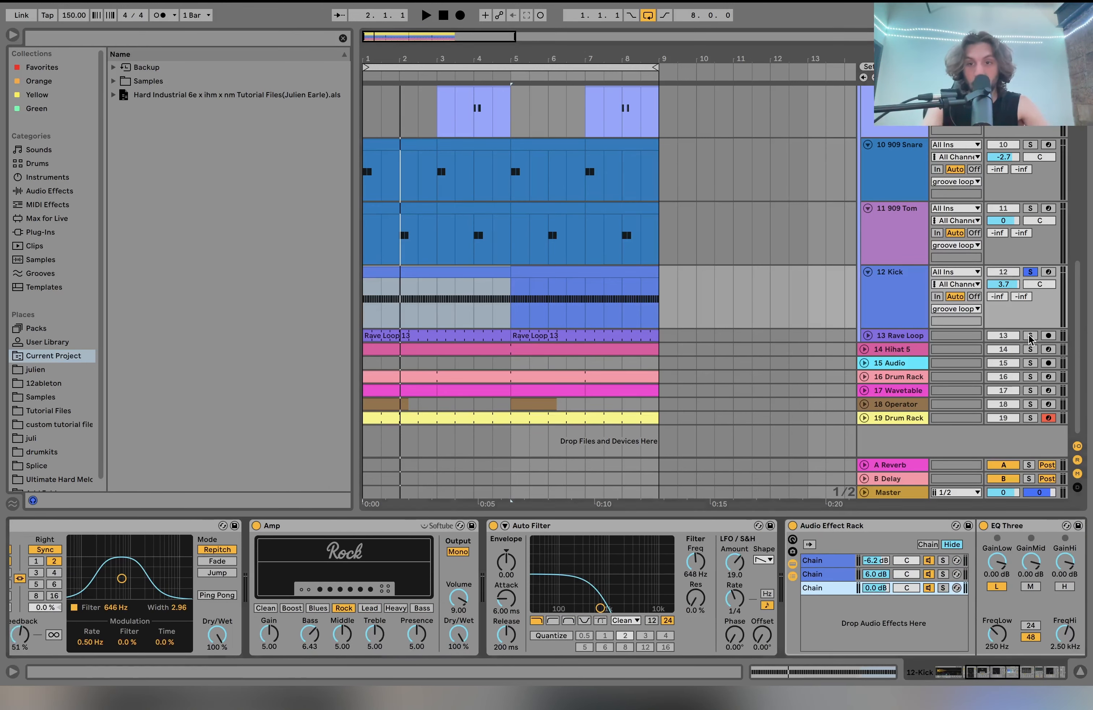
left_click(915, 338)
left_click(866, 336)
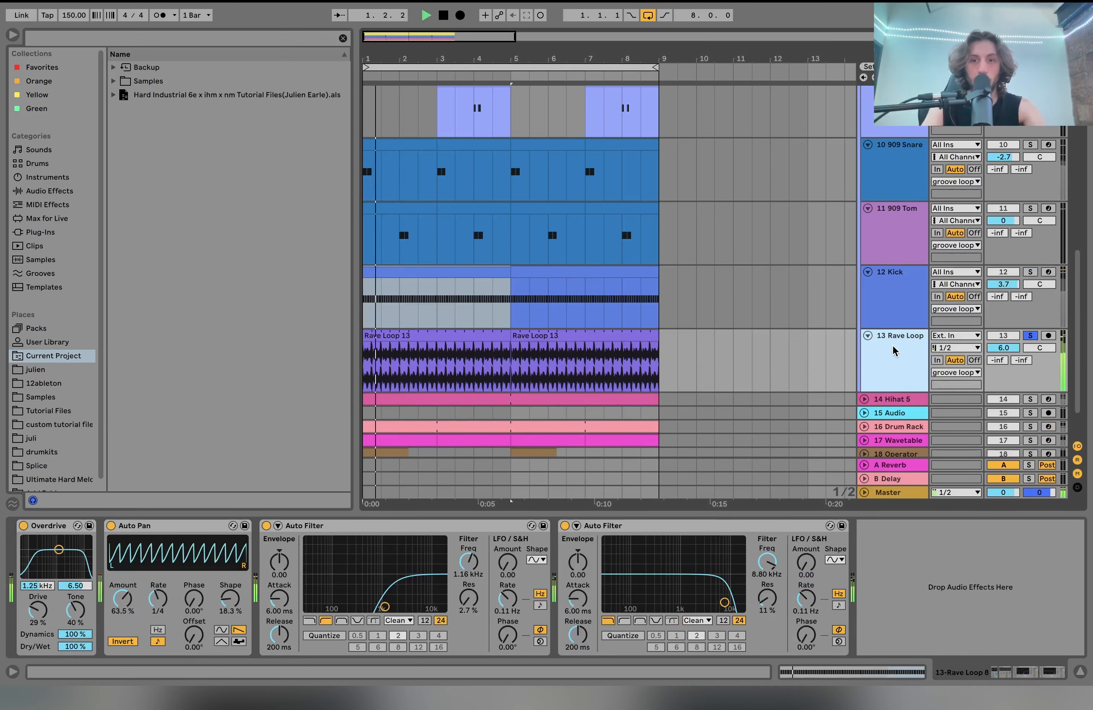
Select the first Rave Loop 13 clip and reveal its source sample in the browser.
left_click(459, 335)
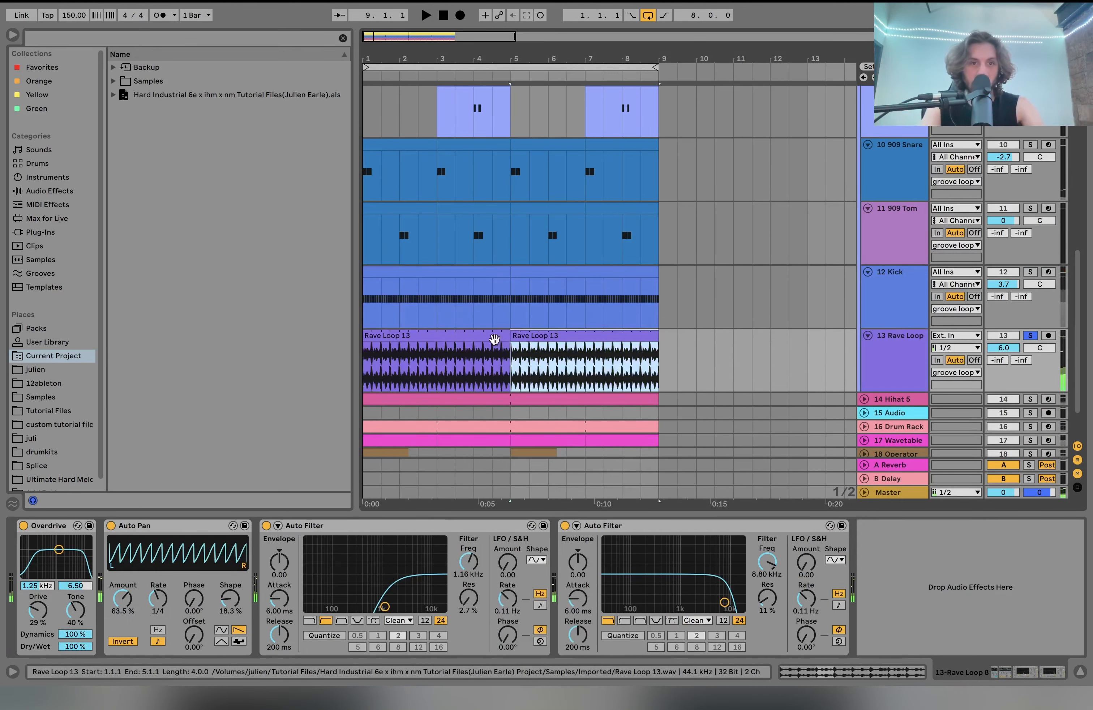
right_click(490, 347)
left_click(534, 463)
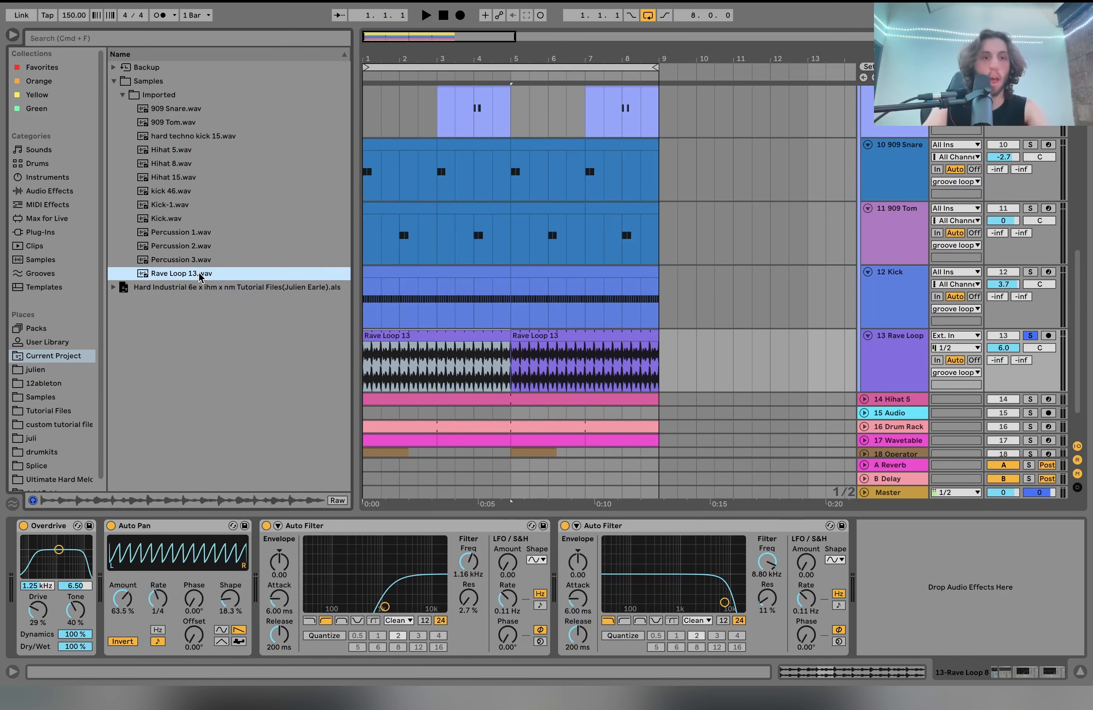
Open the first Rave Loop 13 clip, examine its looped section within the full waveform, play it and return to the device chain.
double_click(458, 339)
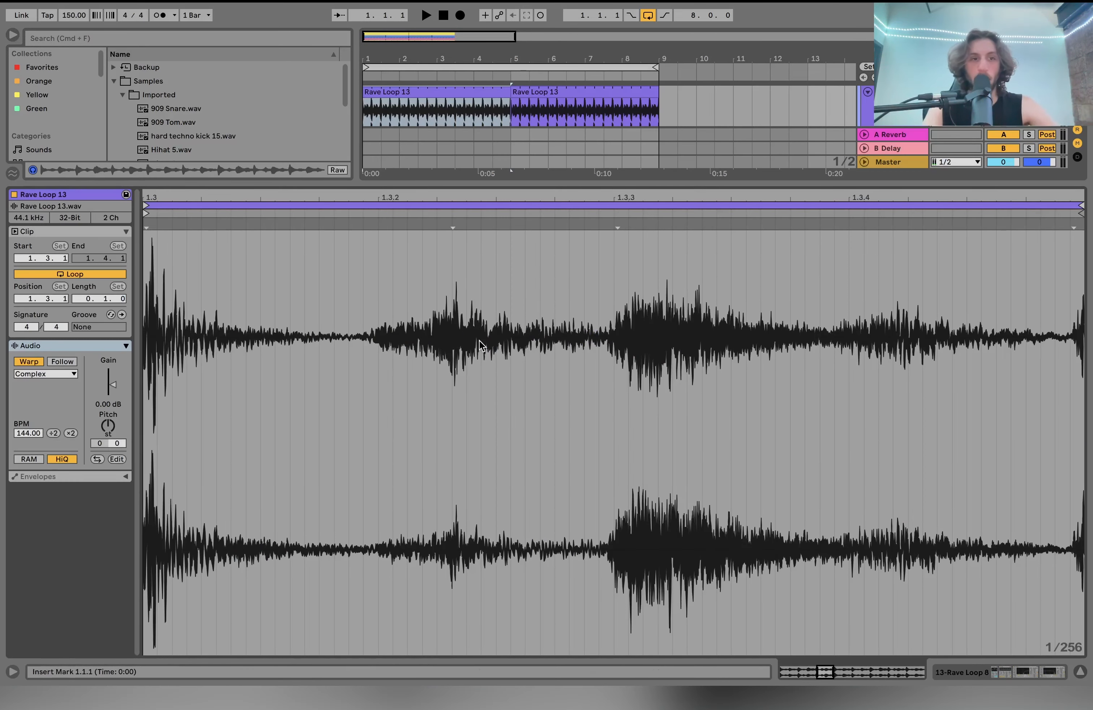
scroll(479, 340, "down", 8)
key("space")
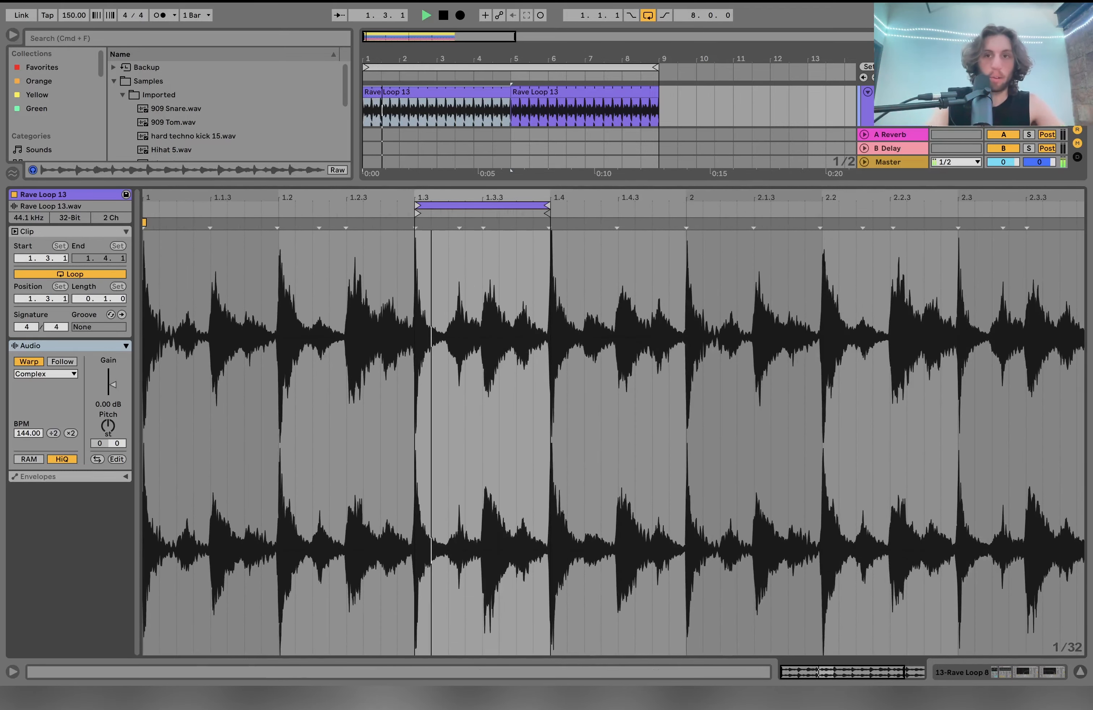
key("shift+Tab")
key("space")
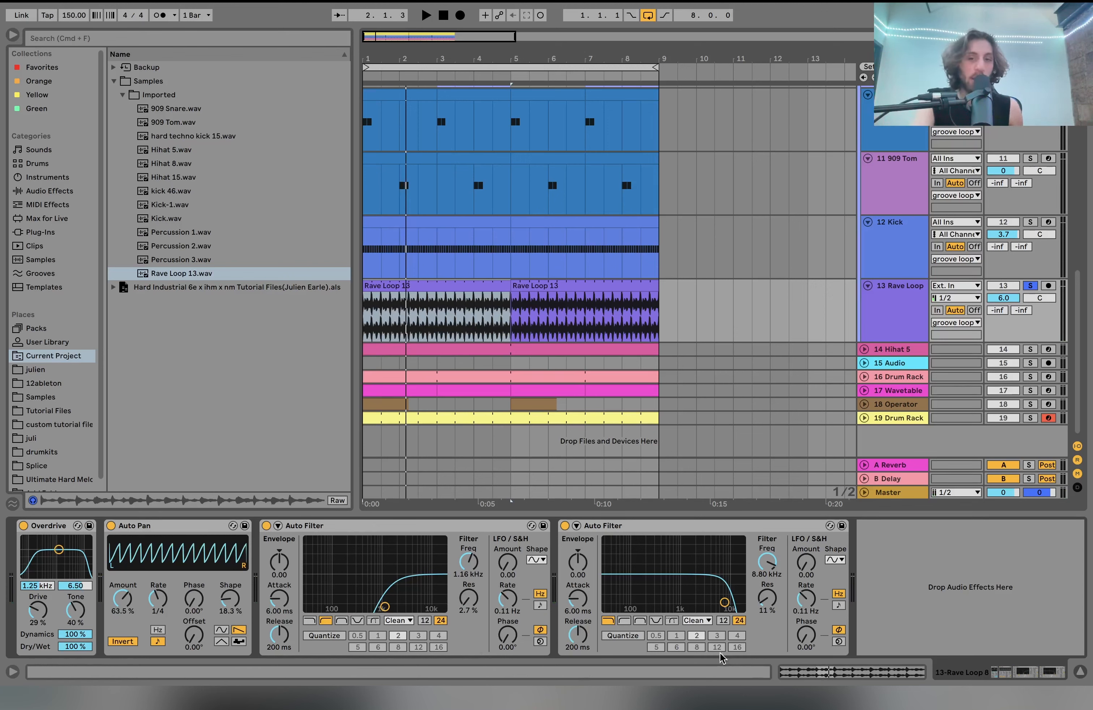
Add 12 Kick to the soloed 13 Rave Loop and play both tracks from bar 1.
left_click(1030, 223)
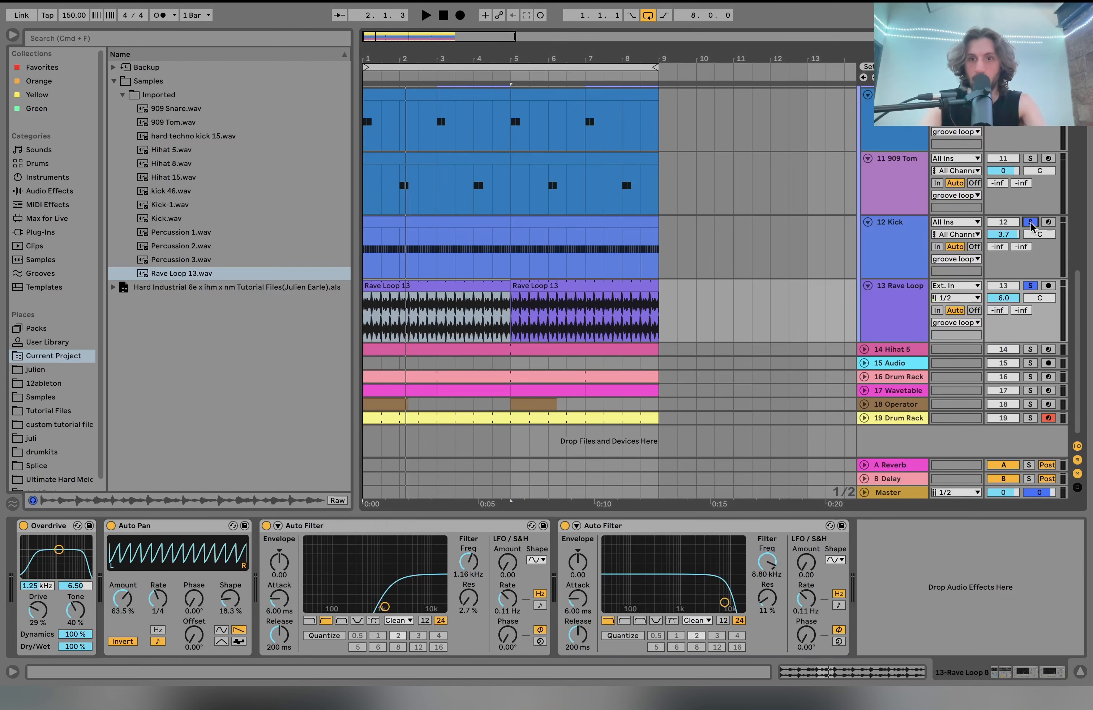
key("space")
scroll(1031, 226, "up", 2)
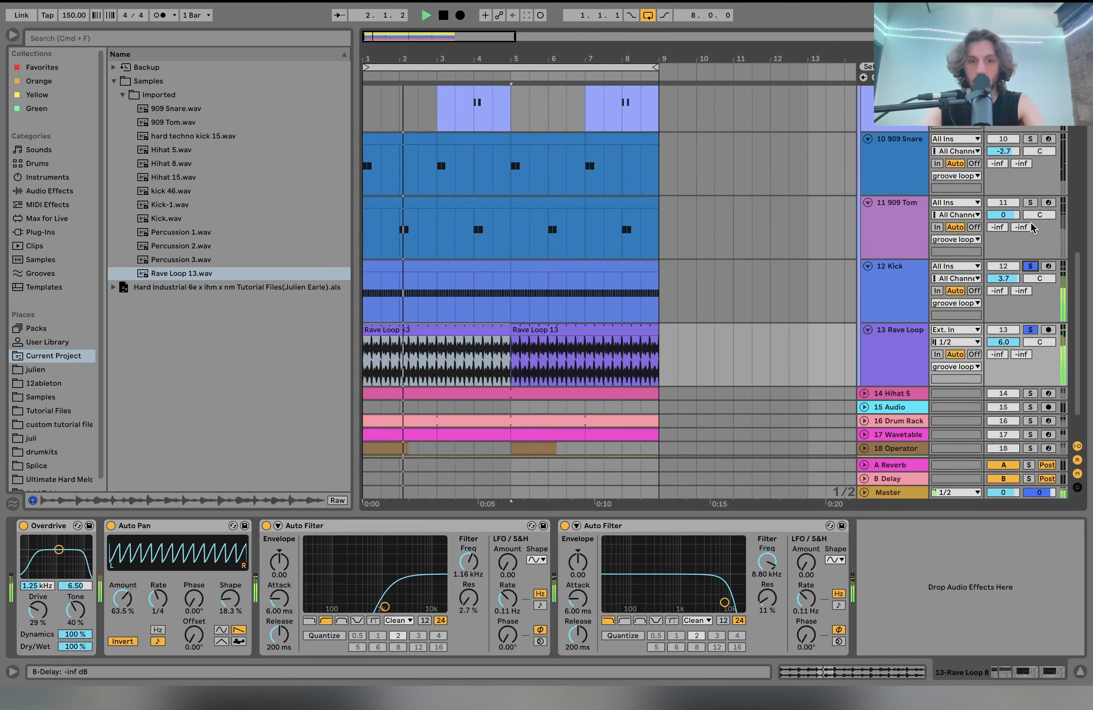
scroll(1031, 226, "up", 1)
key("space")
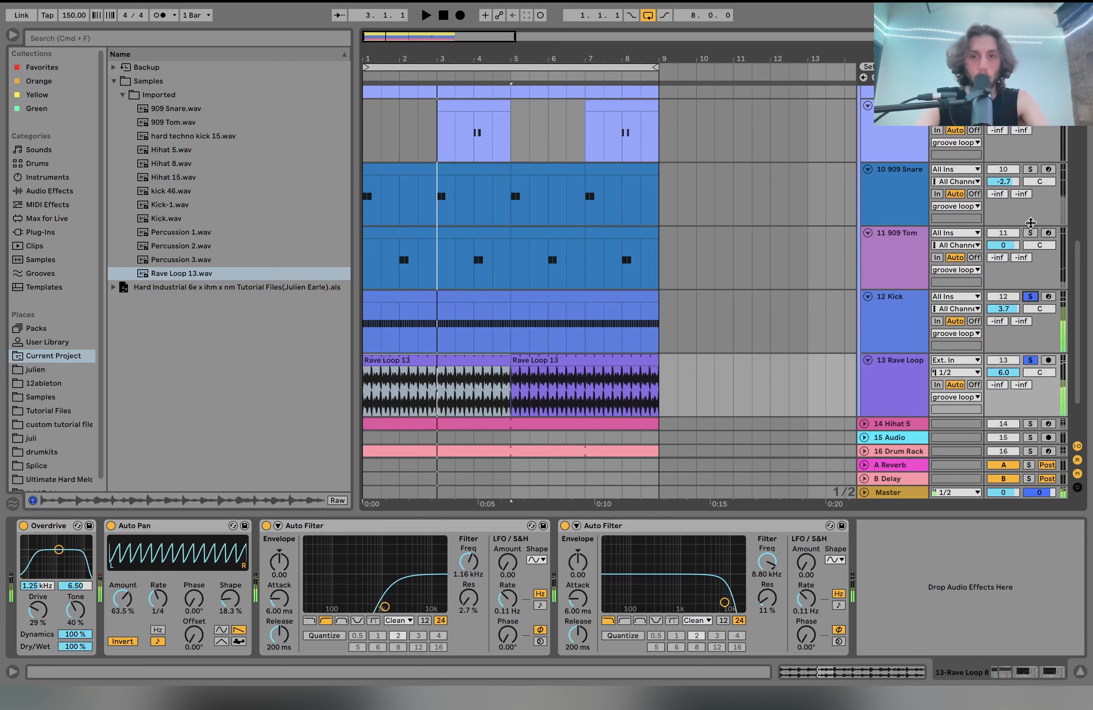
Play the soloed groove loop group, bring up its Auto Filter and fold the group.
scroll(1030, 222, "up", 6)
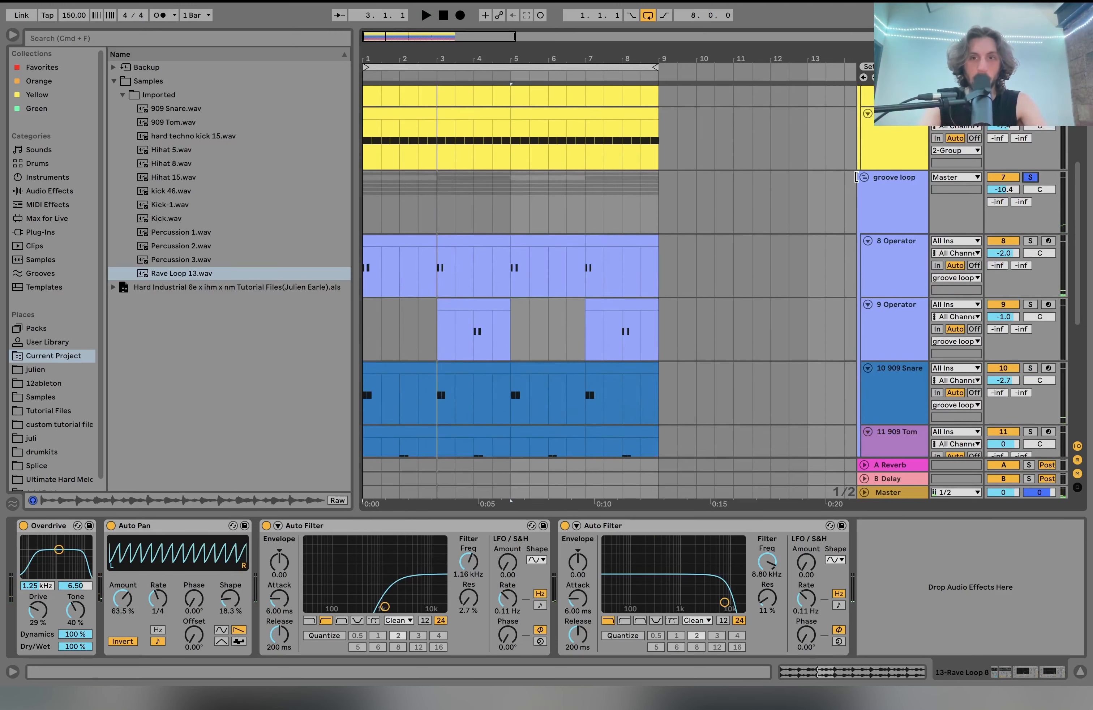
key("space")
left_click(887, 196)
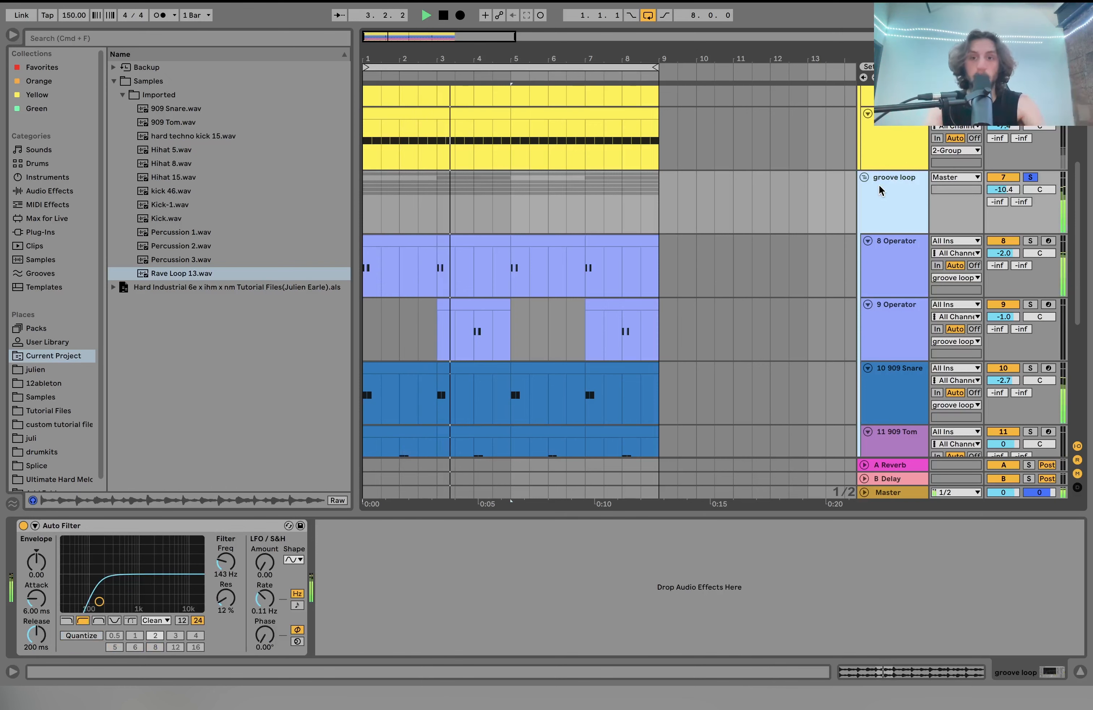
key("space")
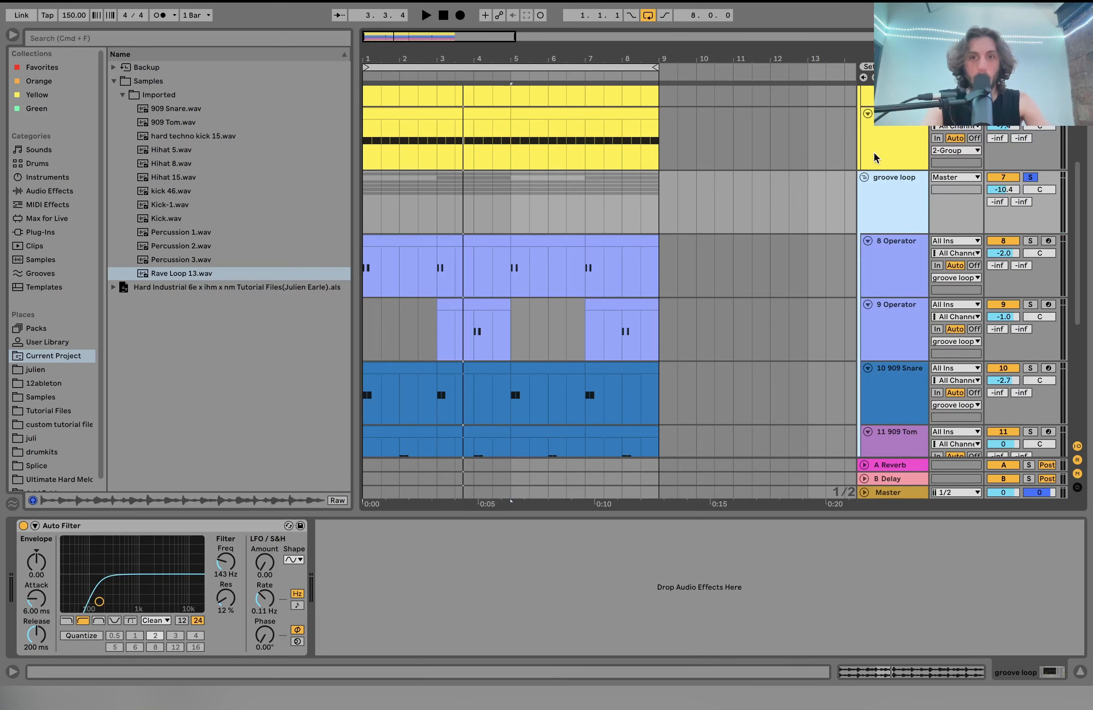
left_click(863, 179)
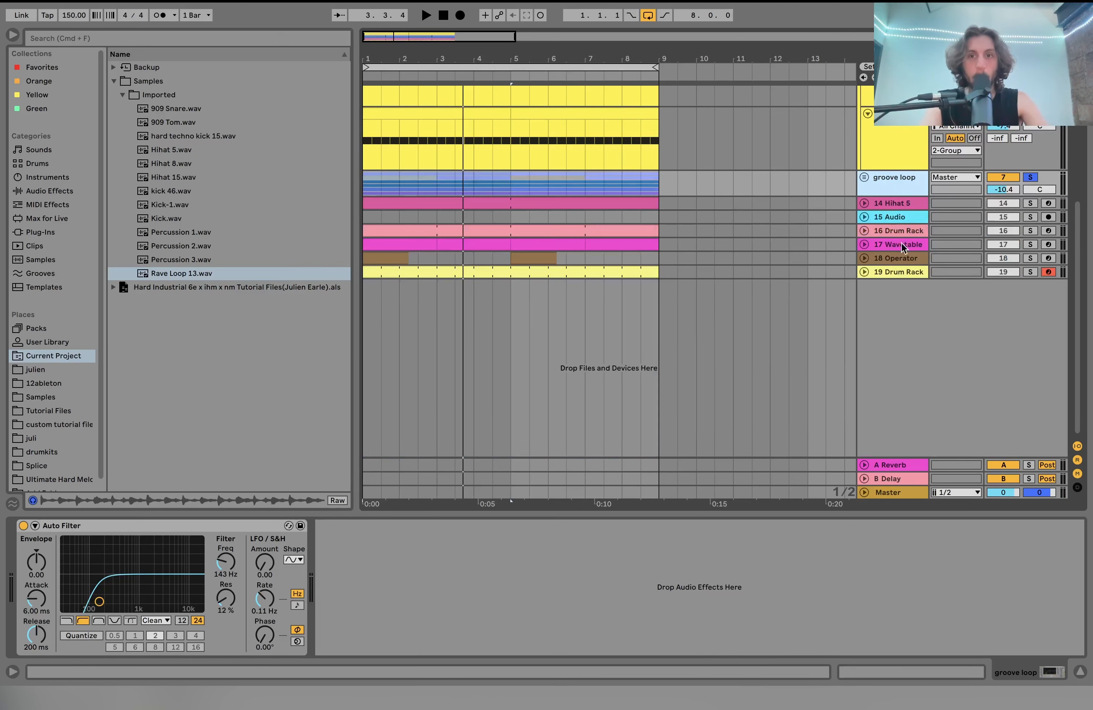
Solo 14 Hihat 5, play it from bar 1, unfold the track and bring up its device.
left_click(1030, 203)
key("space")
left_click(864, 203)
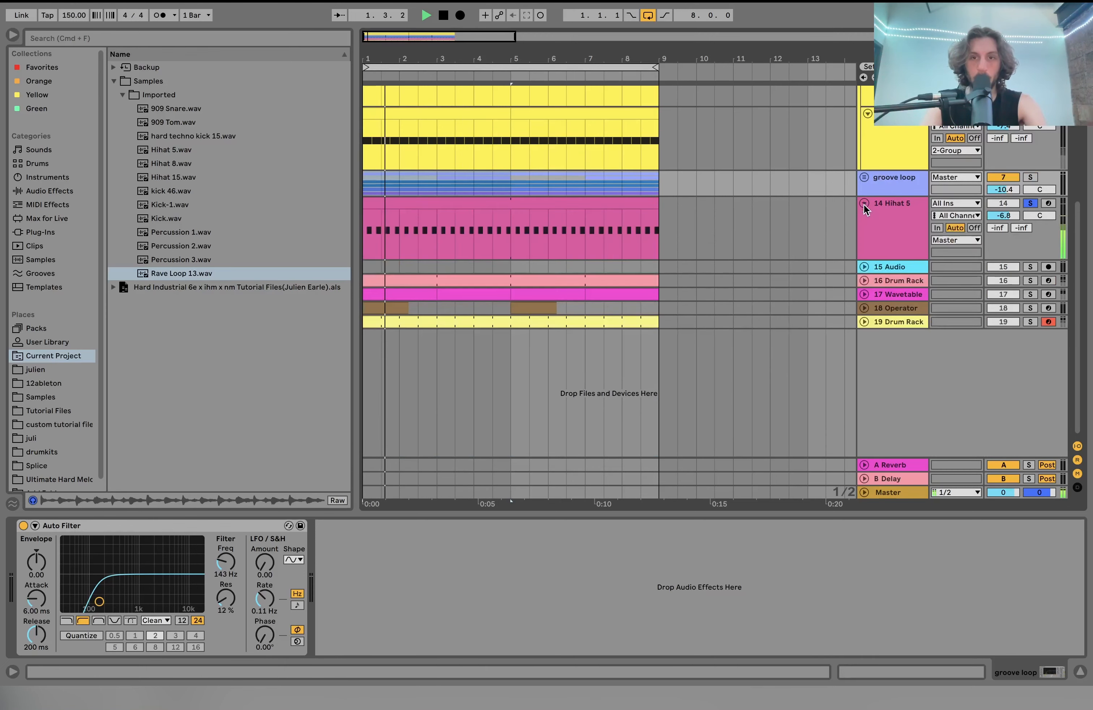
left_click(891, 205)
Delete the empty 15 Audio track and reselect 14 Hihat 5.
left_click(890, 266)
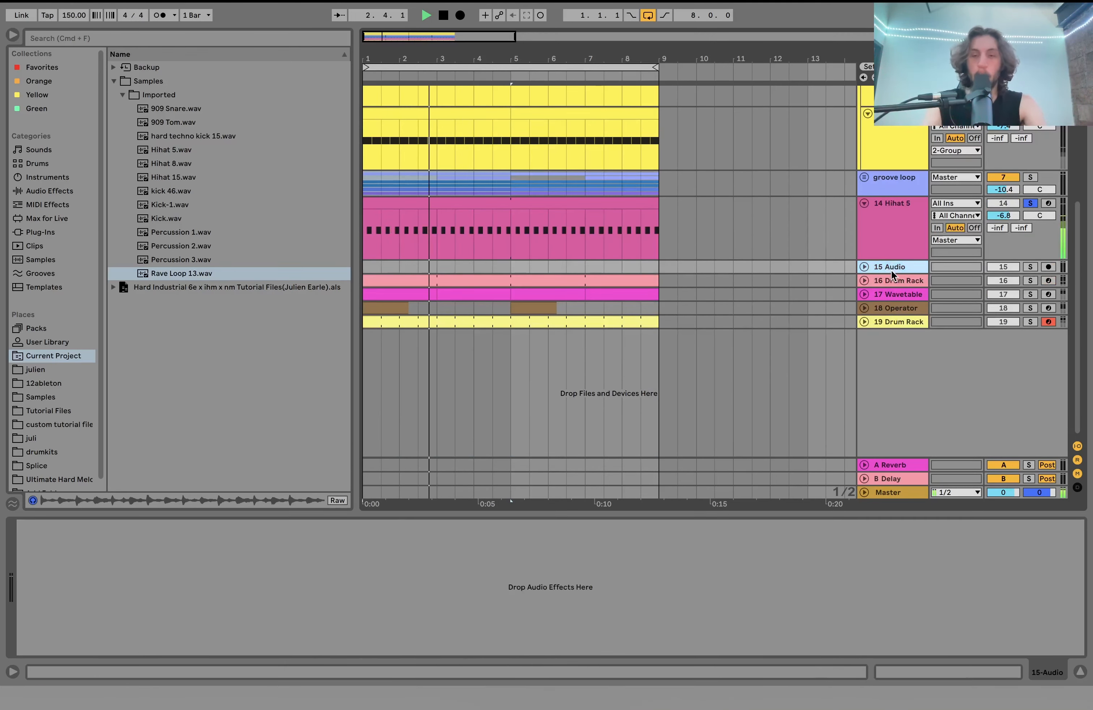
key("Delete")
left_click(883, 231)
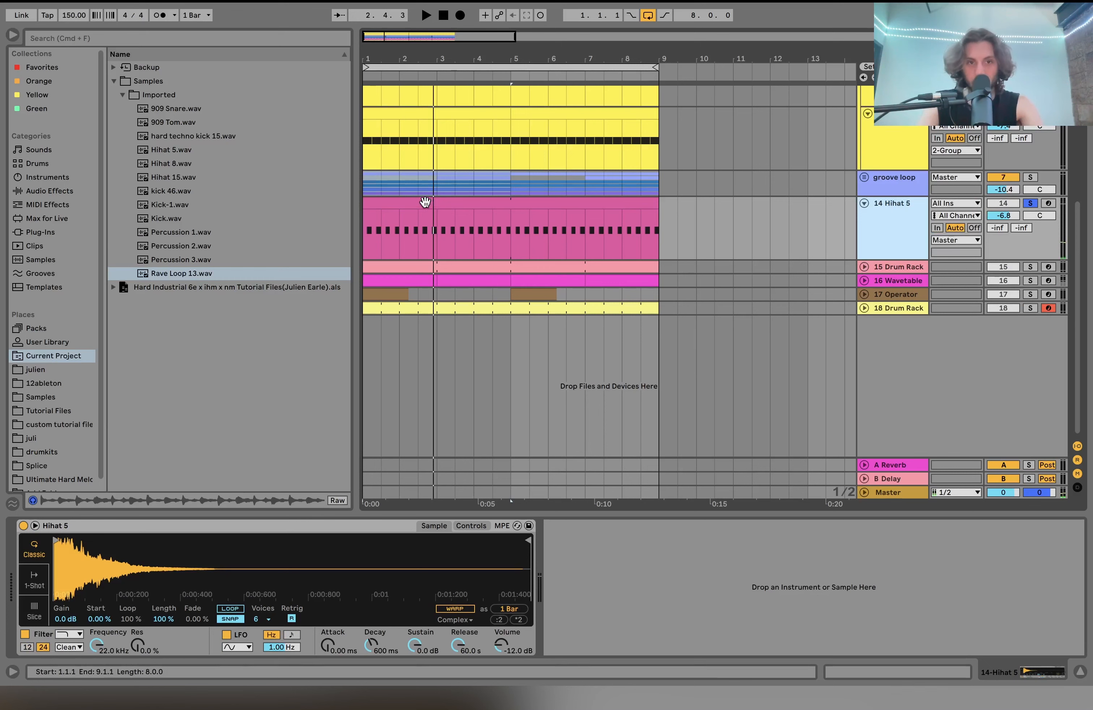
Select the Hihat 5 clip, play the hi-hat from bar 1 and add the kick group to the solo.
left_click(424, 202)
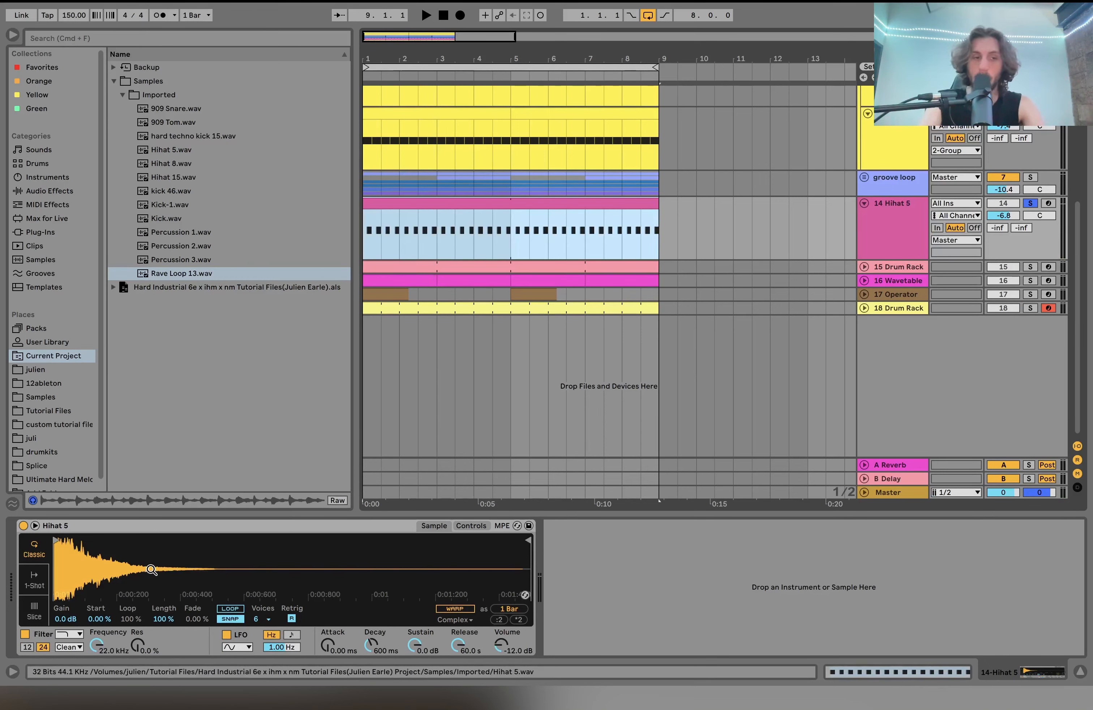
key("space")
scroll(599, 267, "up", 5)
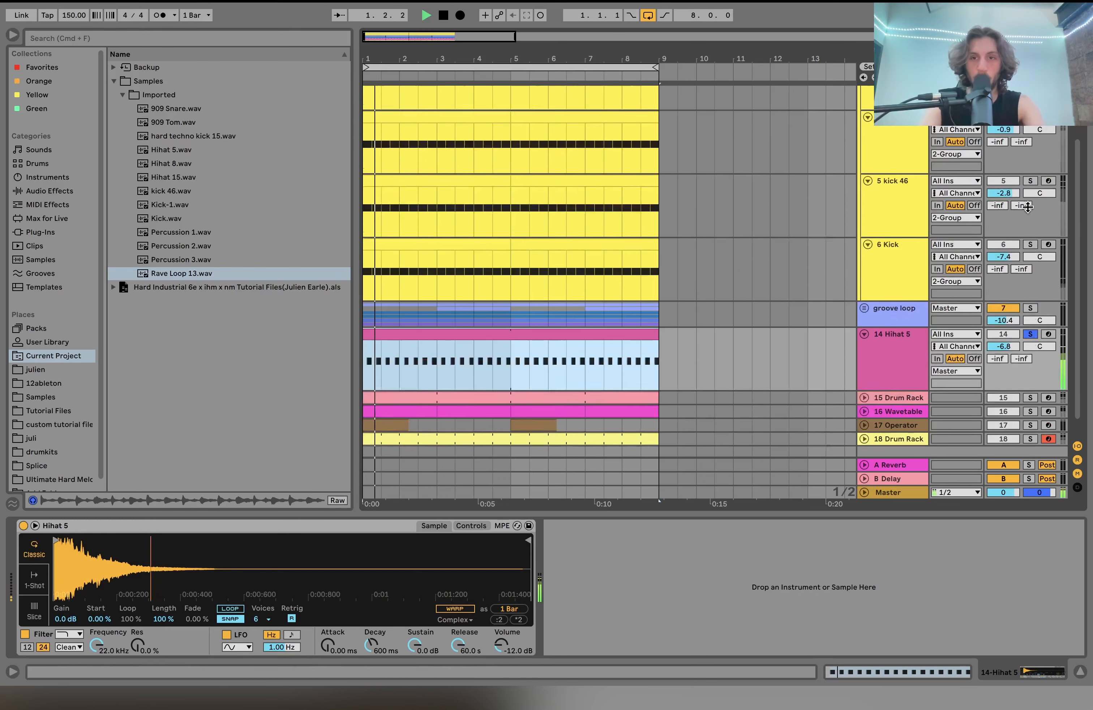
scroll(599, 277, "down", 4)
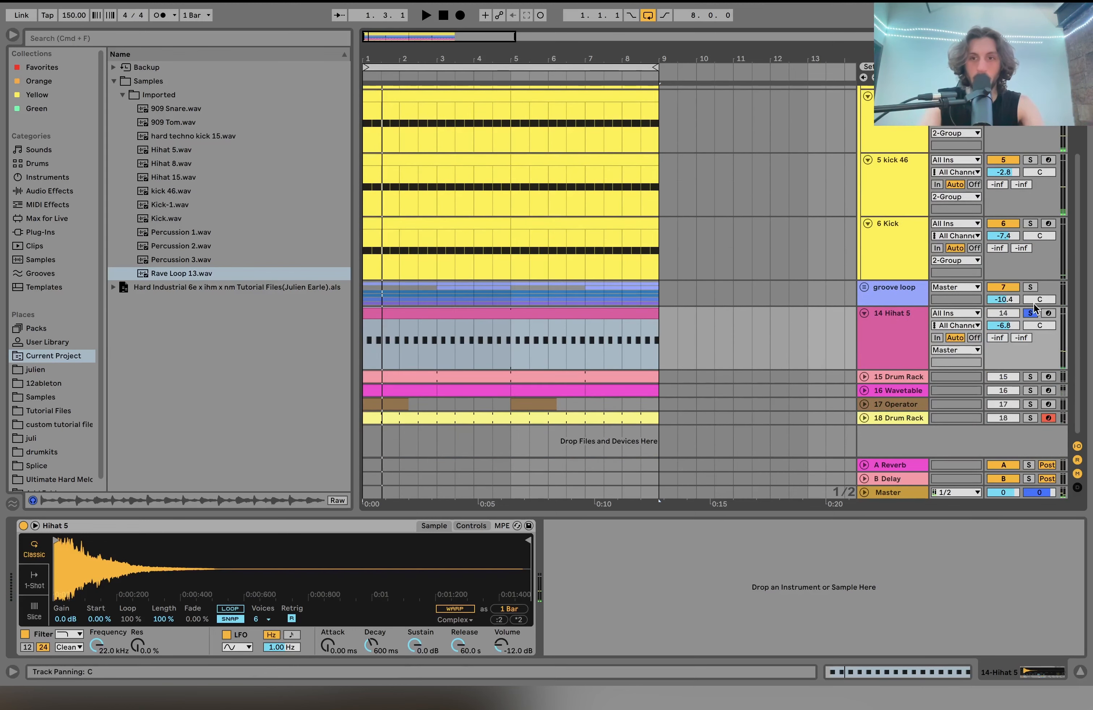
Audition the soloed hi-hat and kick group with the groove loop added, and again without it.
left_click(1030, 287)
key("space")
left_click(1031, 287)
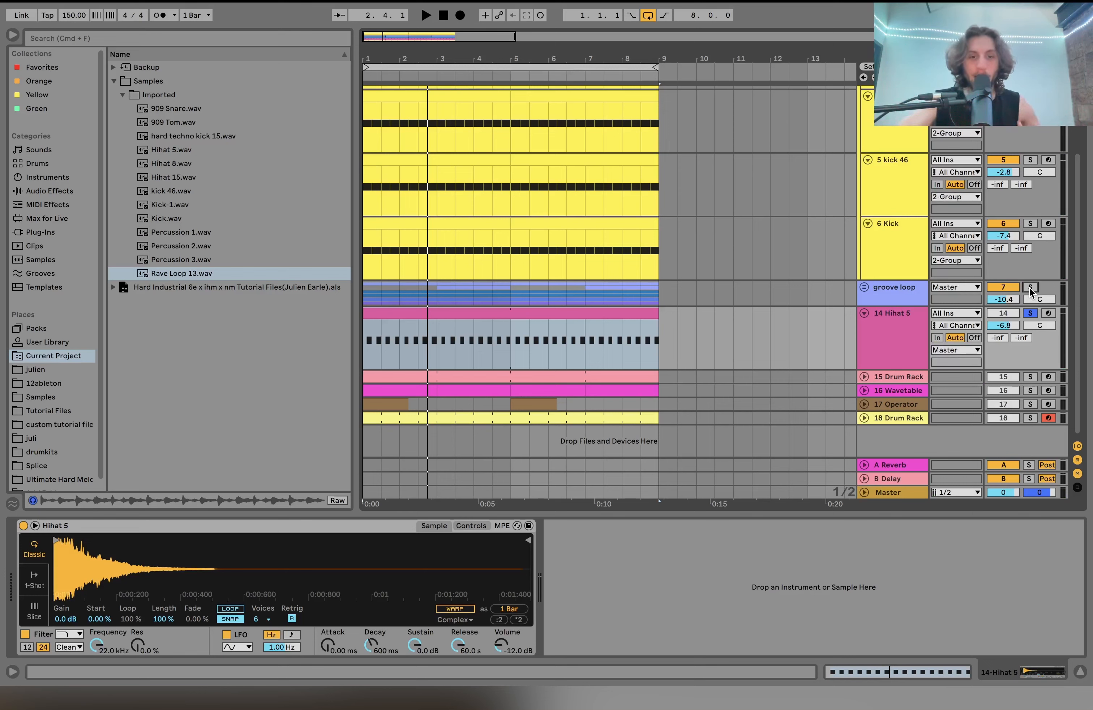
key("space")
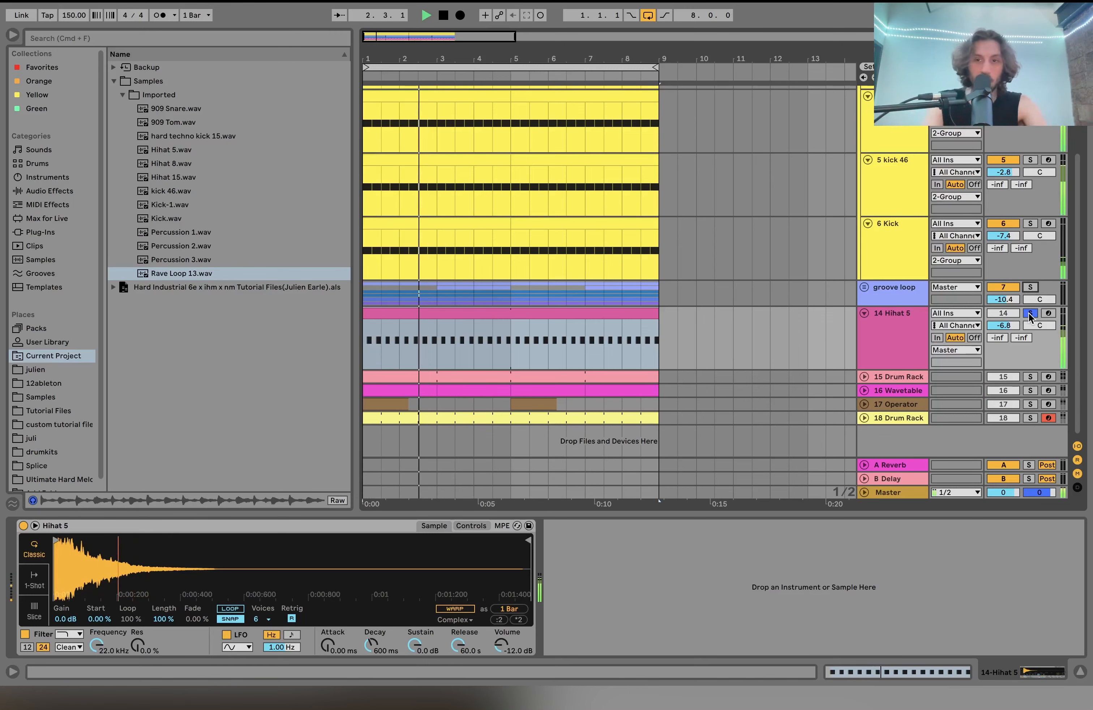
key("space")
Solo only 15 Drum Rack, unfold the track, play it from bar 1 and bring up its devices.
left_click(1030, 377)
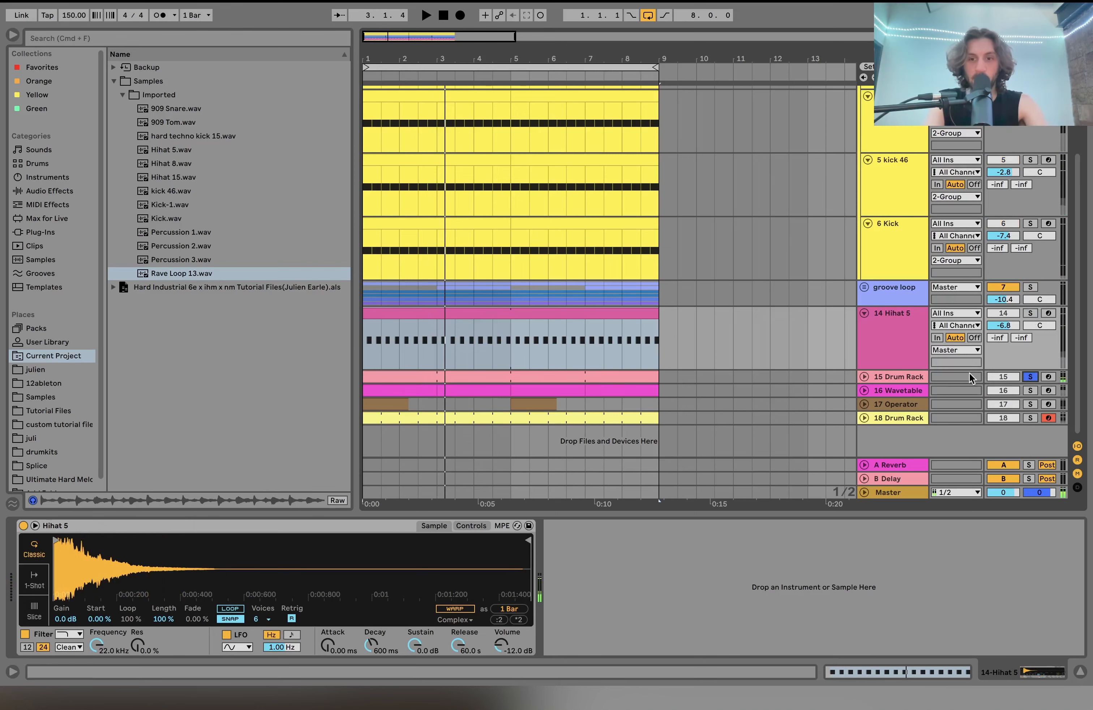
left_click(864, 377)
key("space")
left_click(892, 379)
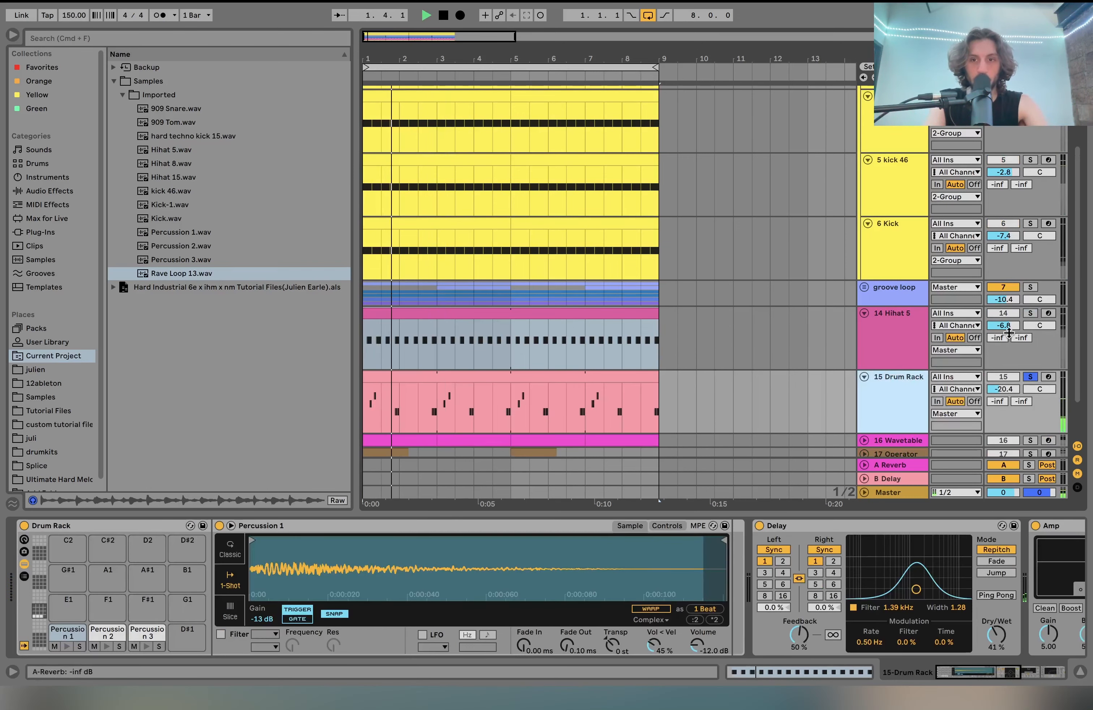
Play 15 Drum Rack together with 14 Hihat 5 from bar 1, then take the hi-hat out of the solo.
key("space")
left_click(1031, 313, "super")
key("space")
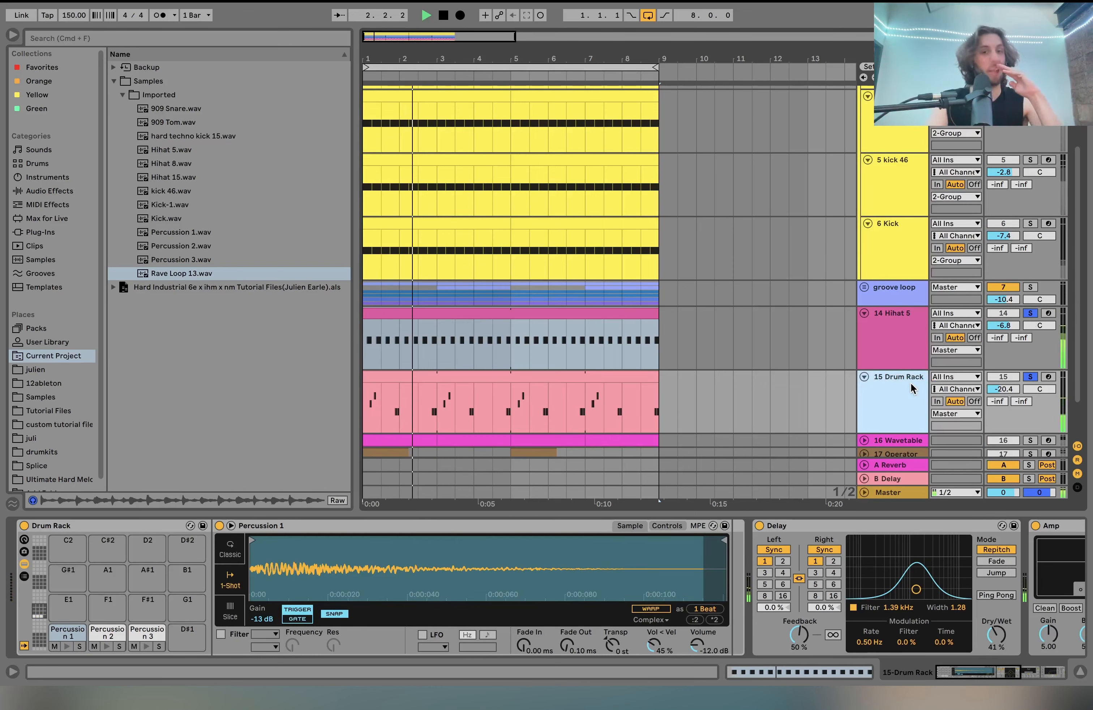
left_click(1031, 313)
key("space")
Play 15 Drum Rack alone and examine the Delay, Amp and Auto Filter in its device chain.
left_click(885, 391)
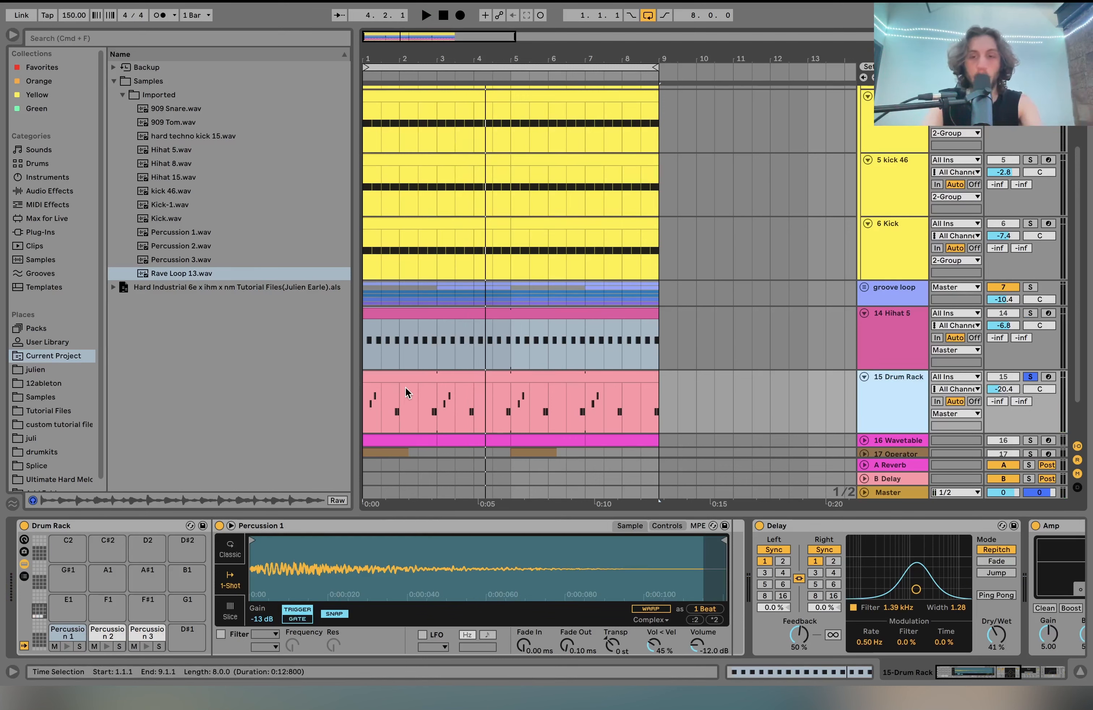
key("space")
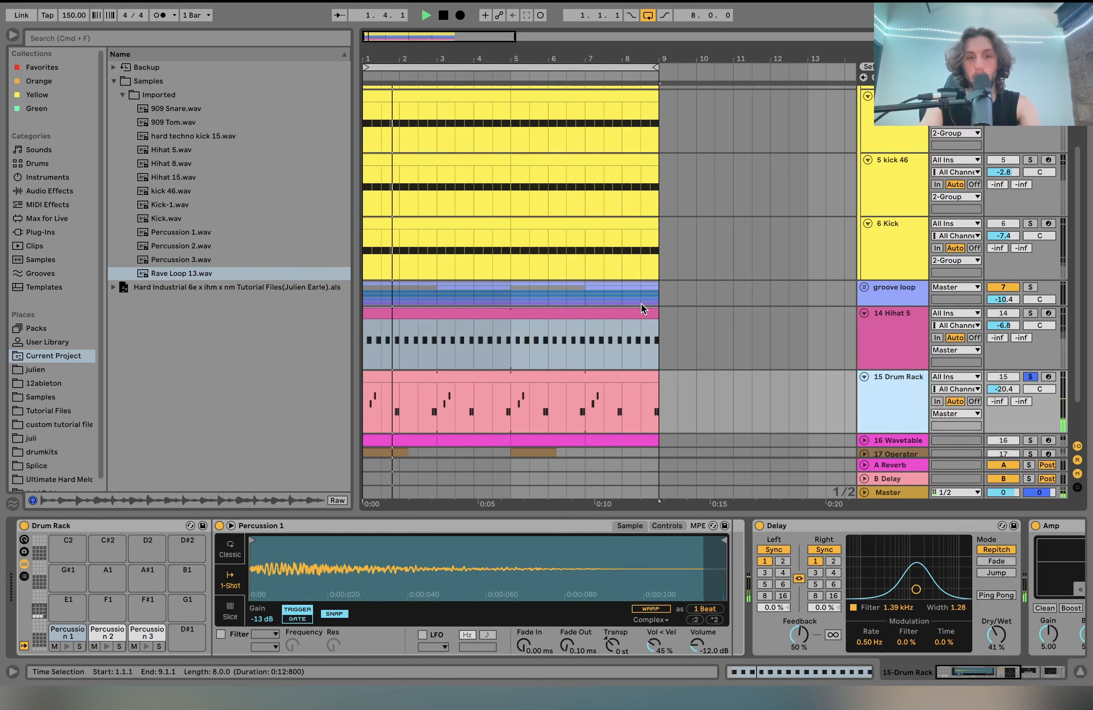
key("space")
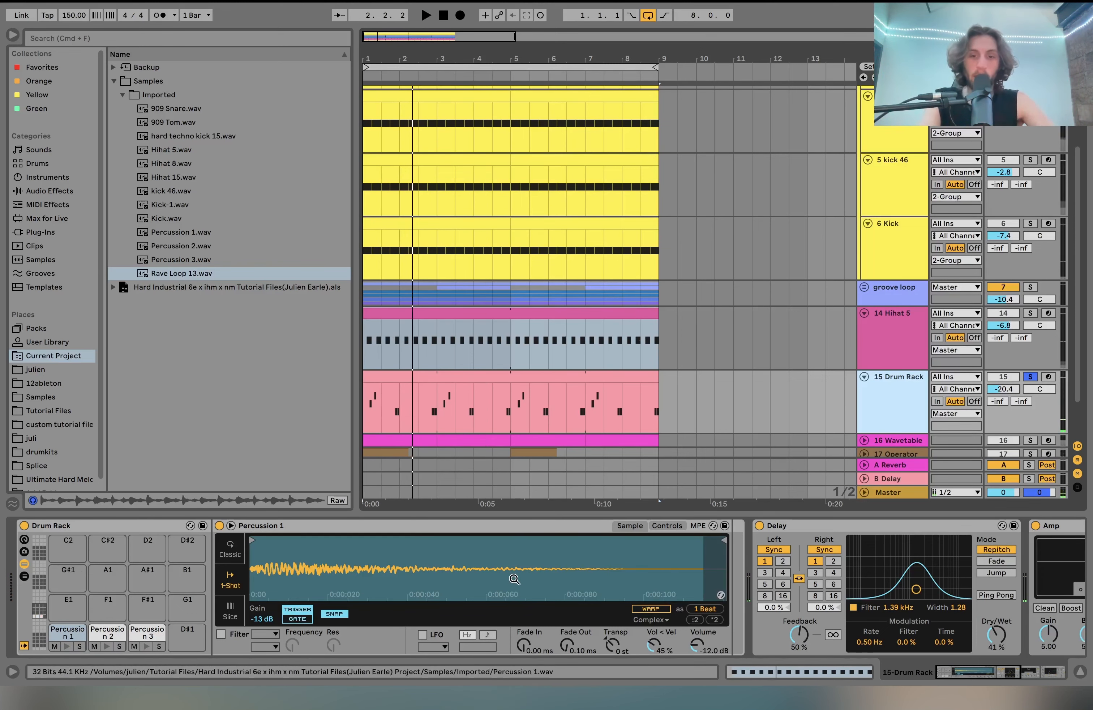
scroll(513, 576, "right", 10)
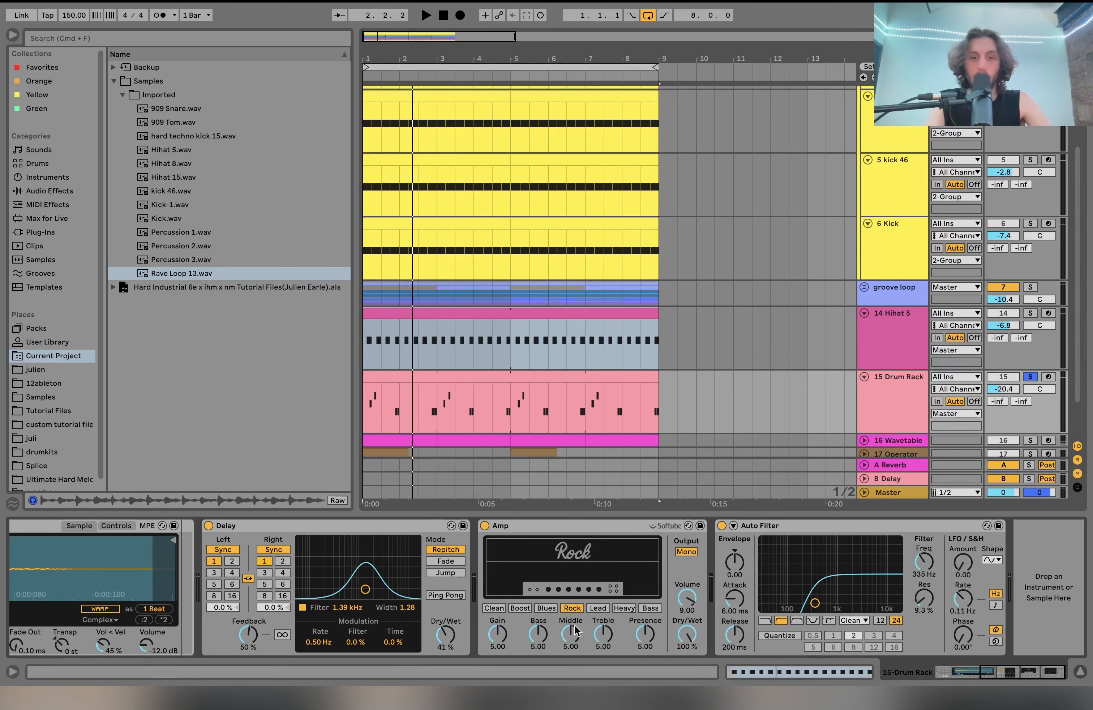
Unfold and solo only 16 Wavetable, select its first clip and play it from bar 1.
scroll(926, 409, "down", 3)
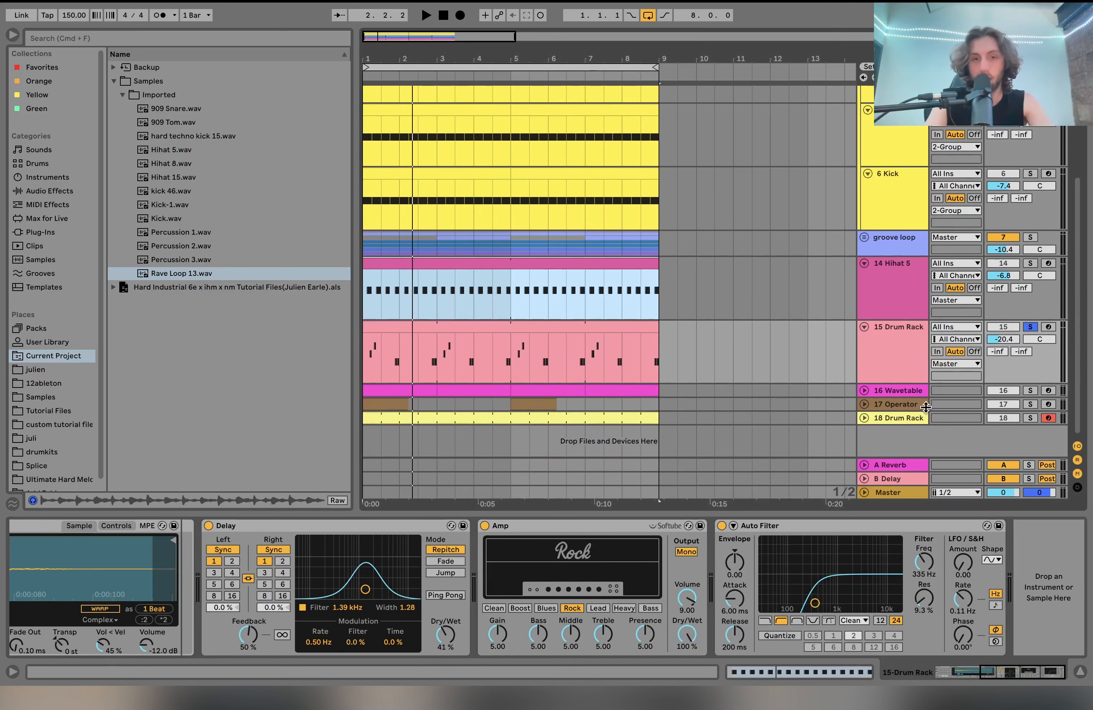
left_click(880, 392)
left_click(863, 391)
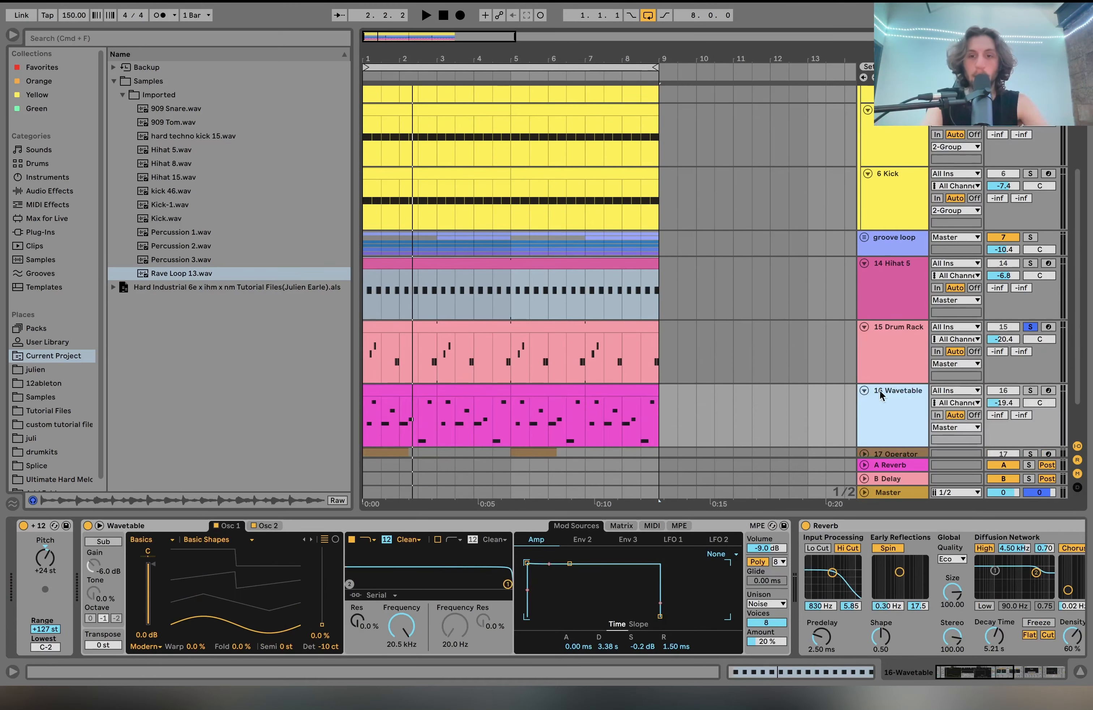
left_click(1031, 390)
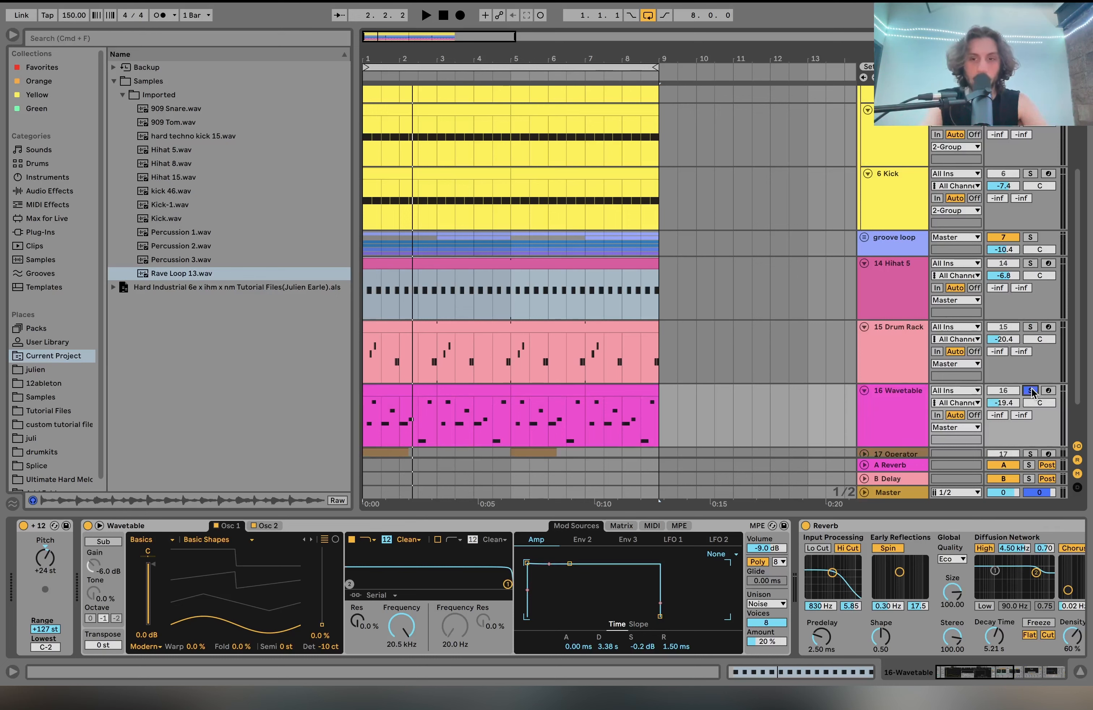
left_click(373, 389)
key("space")
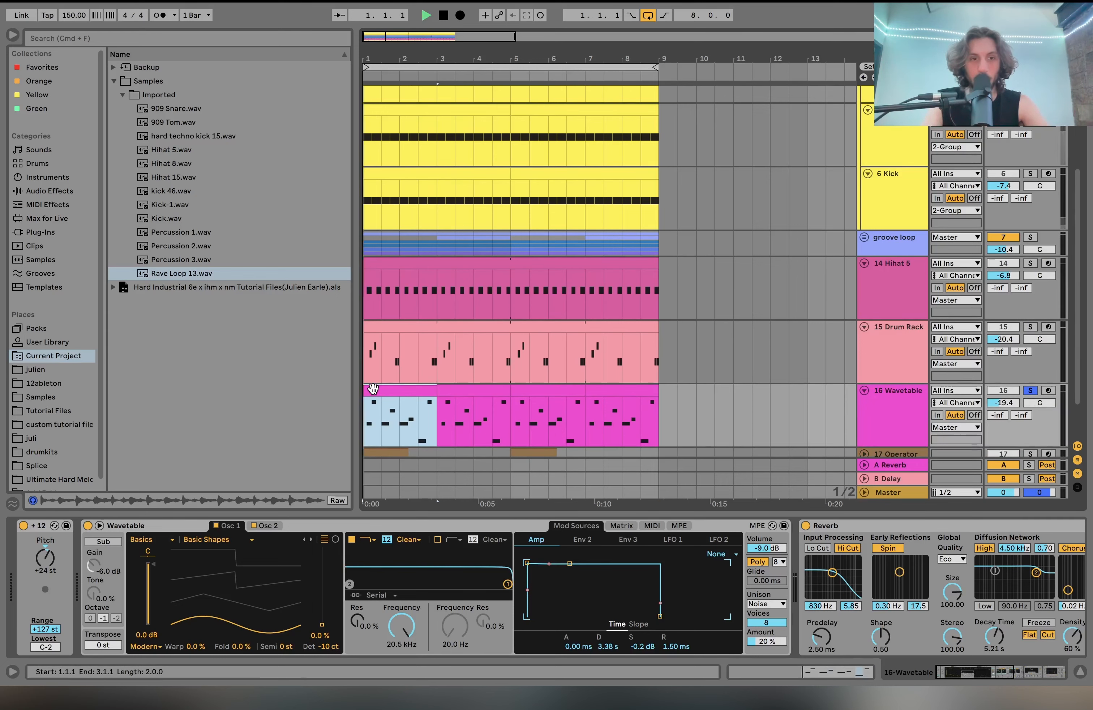
Slightly reduce the height of the 15 Drum Rack track, reselect 16 Wavetable and stop playback.
left_click(893, 378)
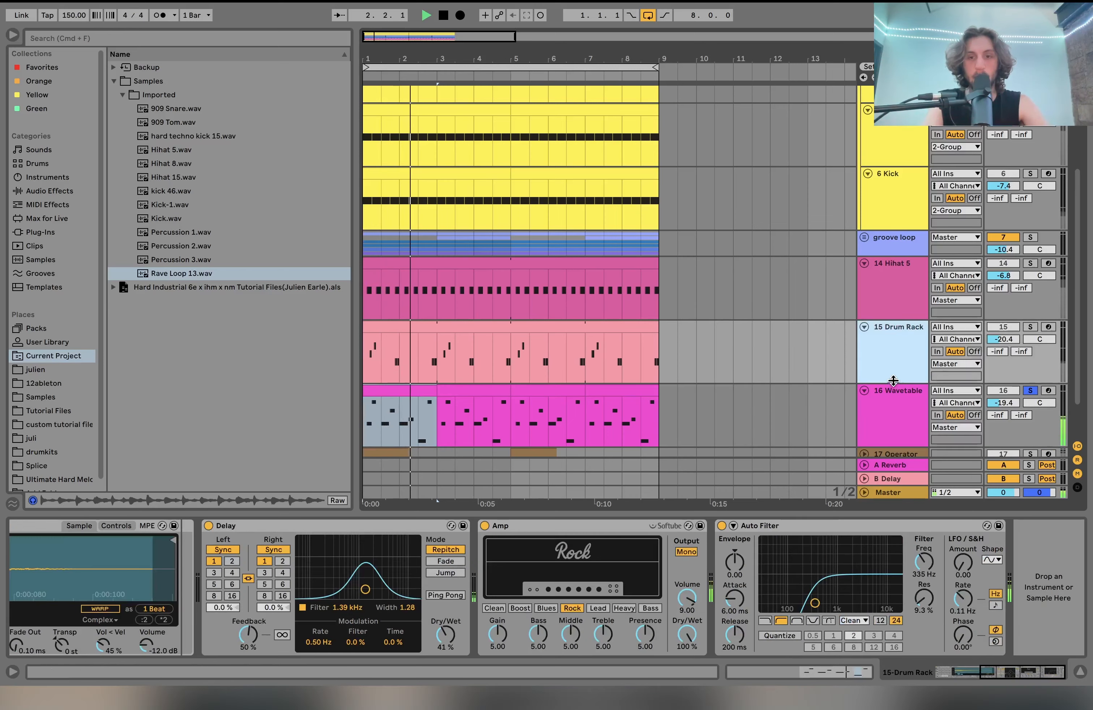
left_click_drag(894, 380, 895, 372)
left_click(893, 388)
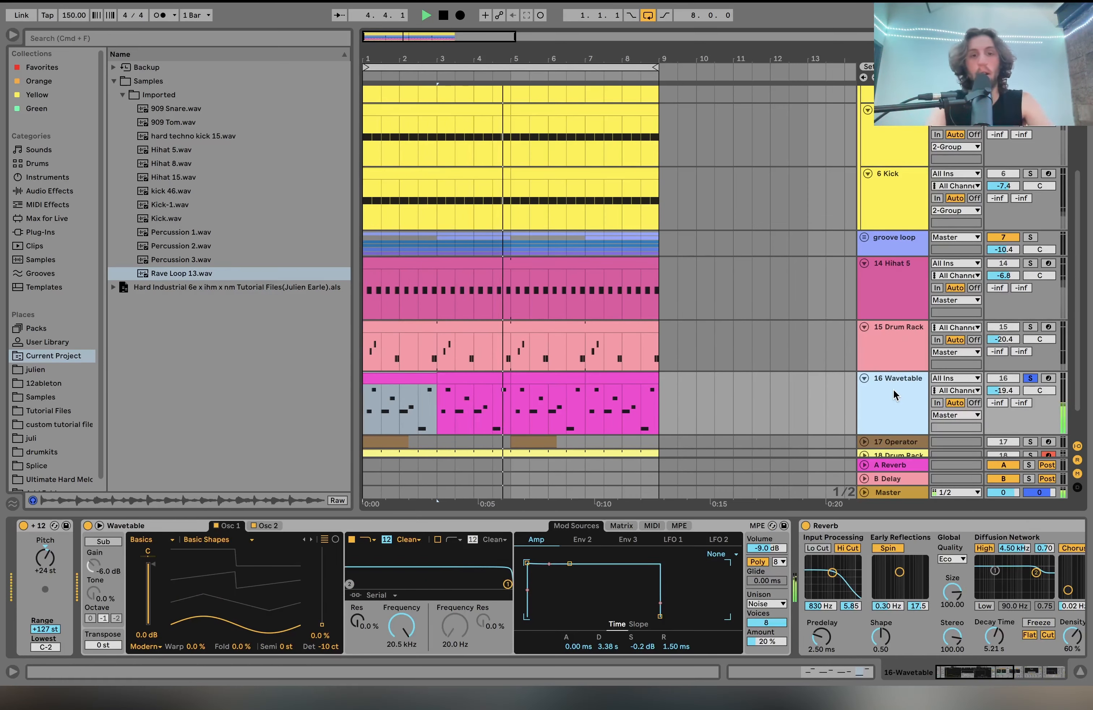
key("space")
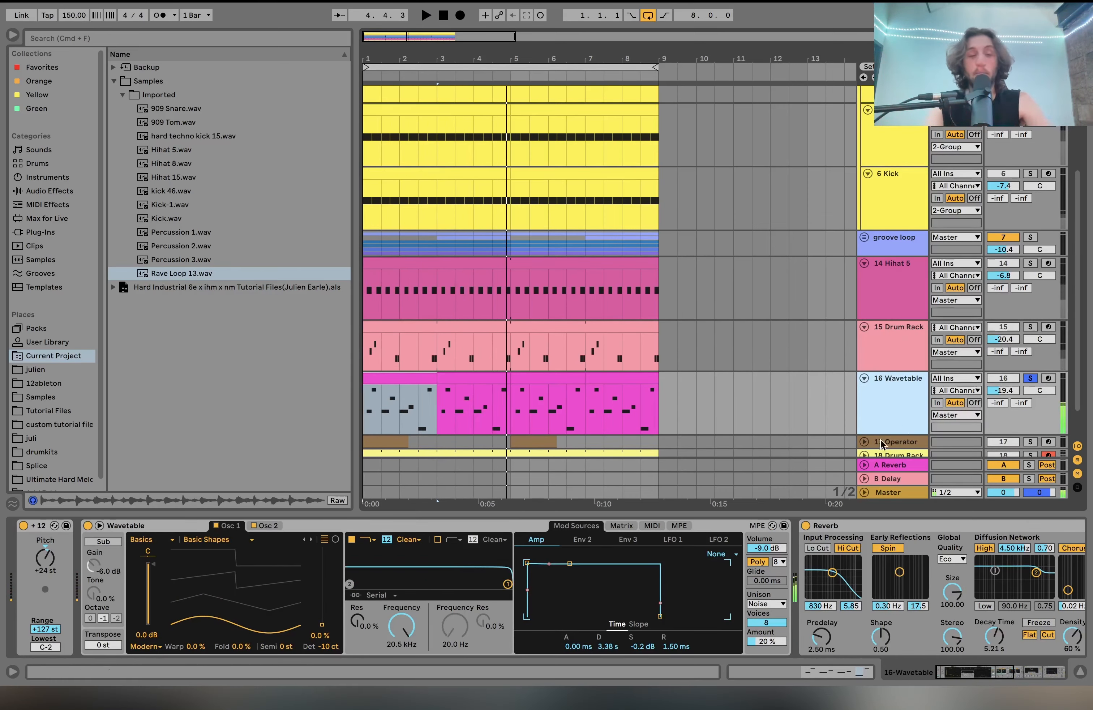
Open the first 16 Wavetable clip, play it and examine its melody, picking out the C#3 note.
double_click(379, 391)
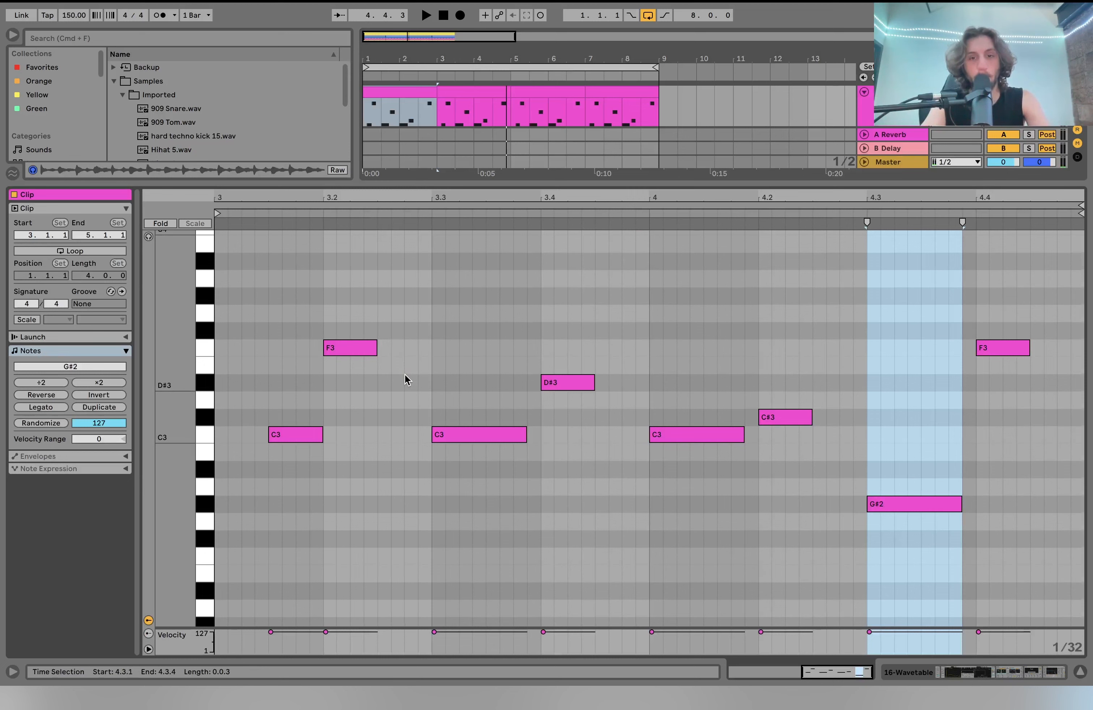
key("space")
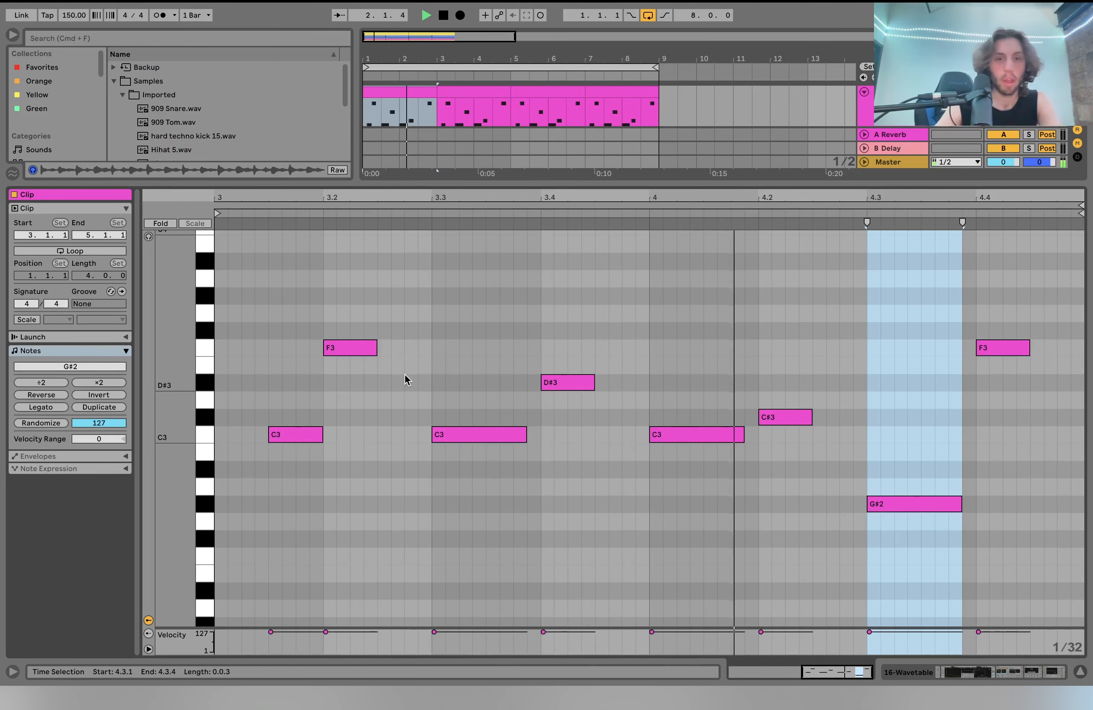
key("space")
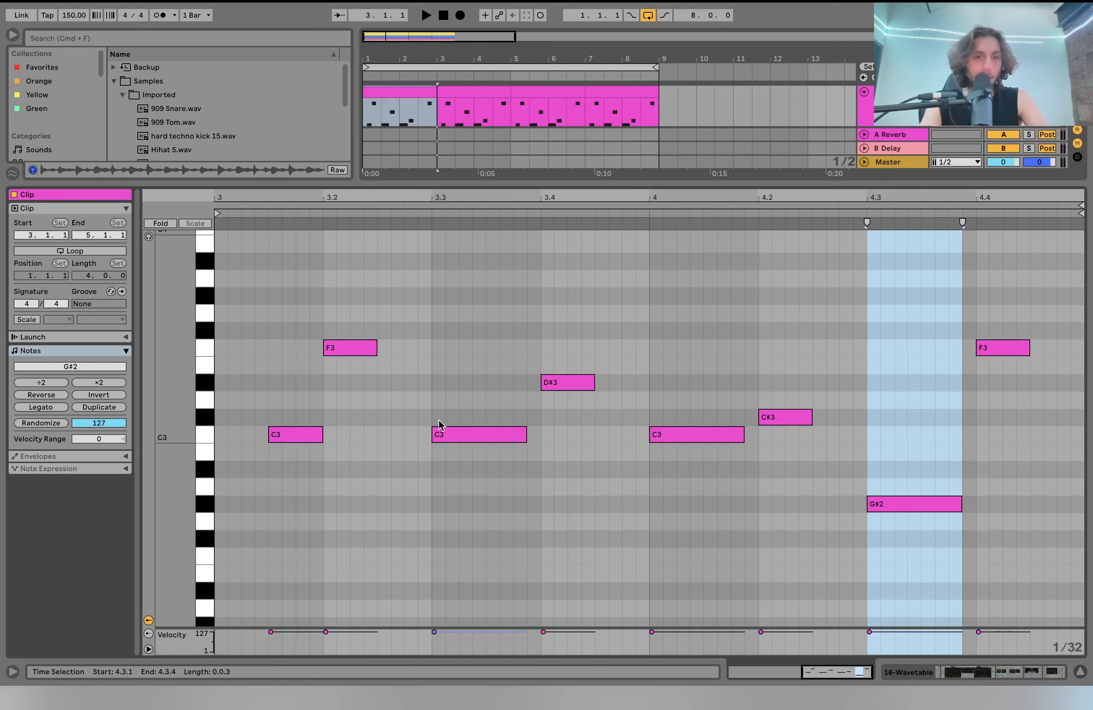
left_click(777, 419)
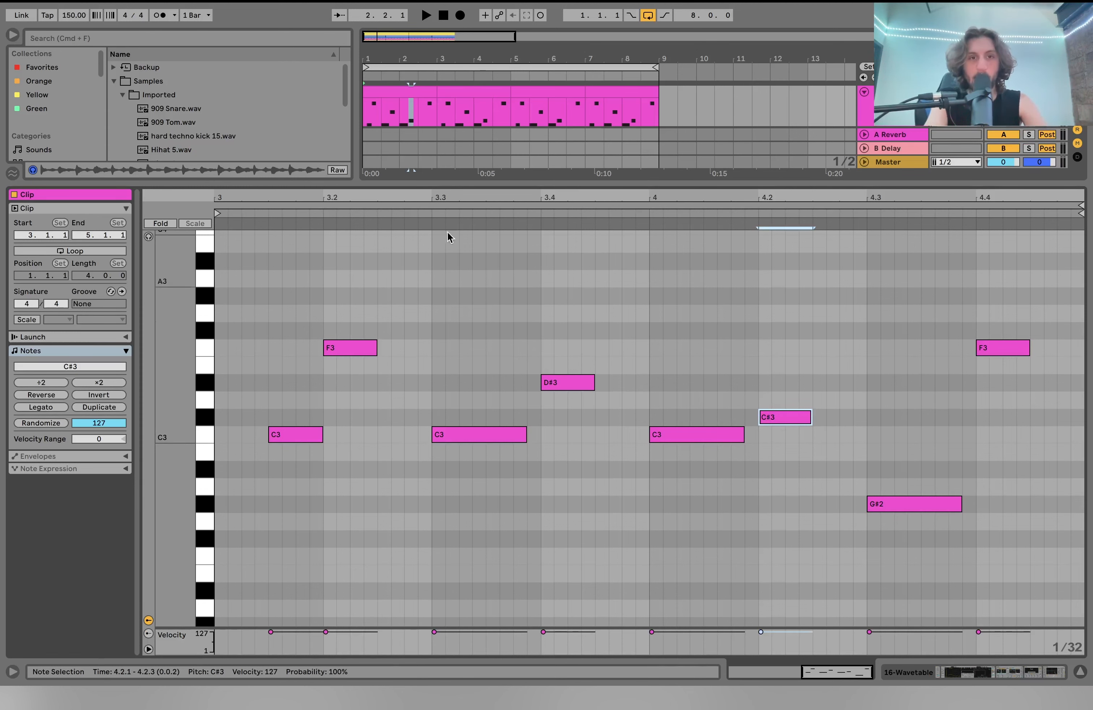
left_click(419, 94)
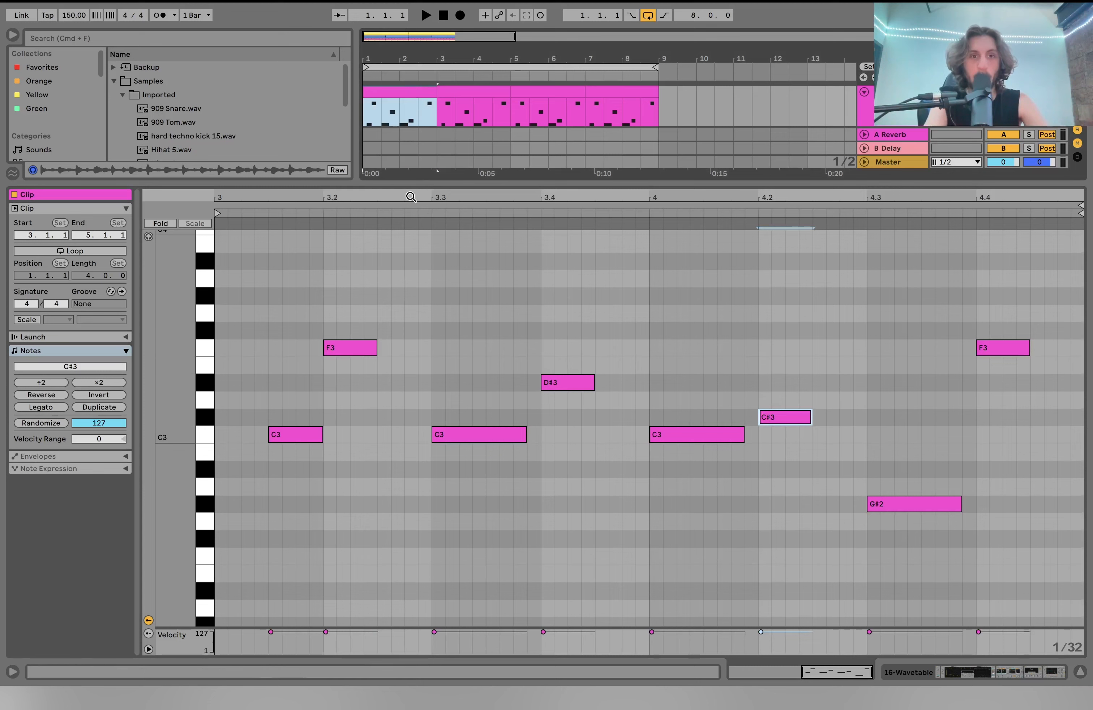
Select all C3 notes and then all F3 notes in the Wavetable clip, and turn on note preview.
left_click(207, 435)
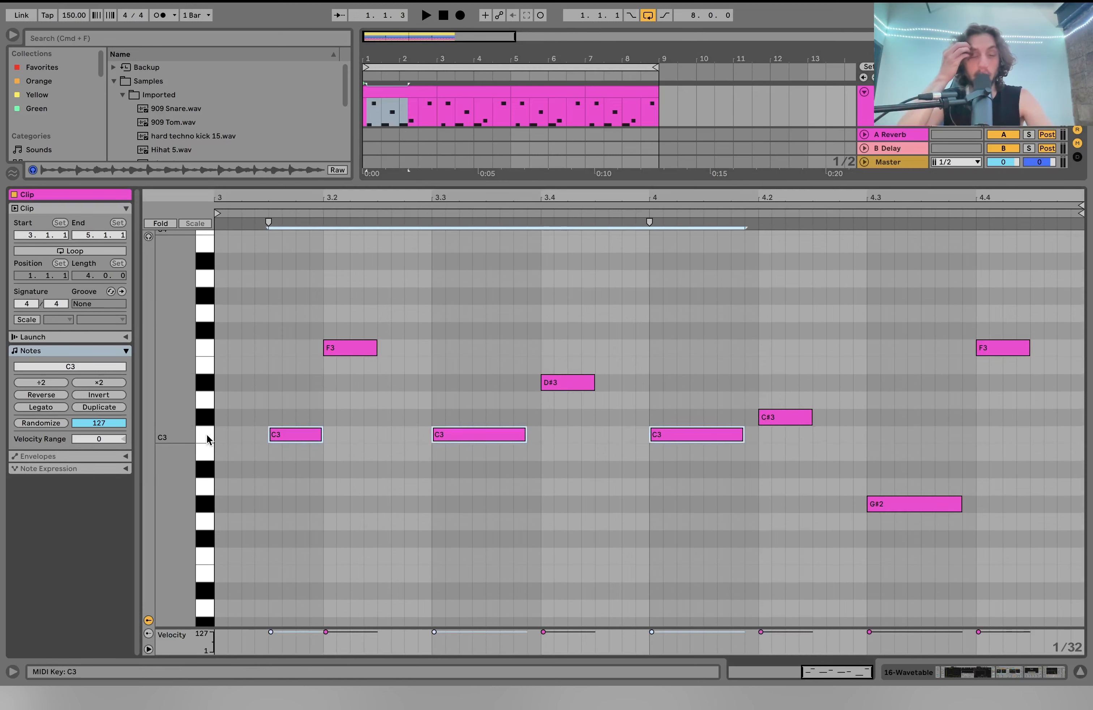
key("space")
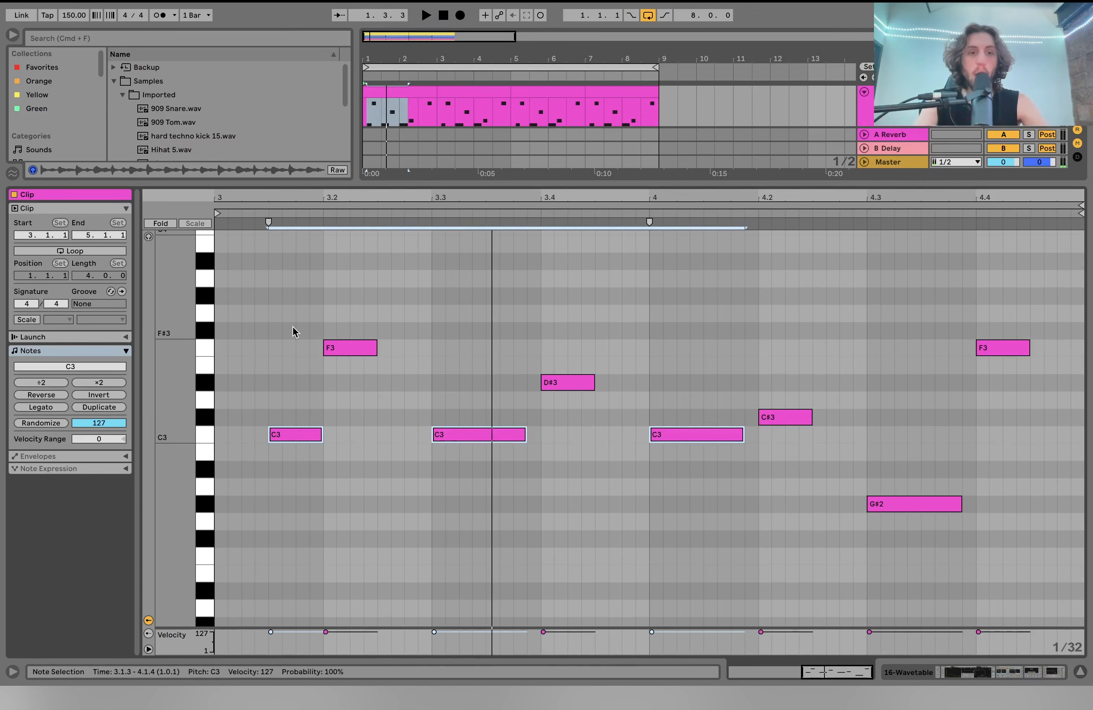
left_click(208, 351)
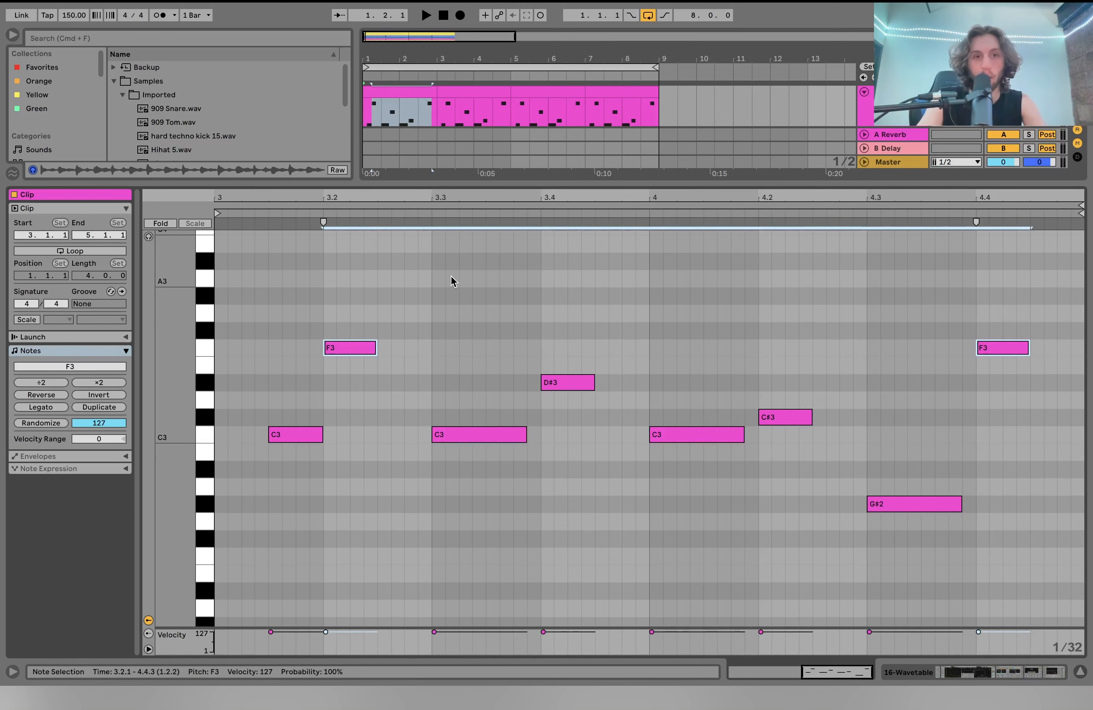
left_click(148, 237)
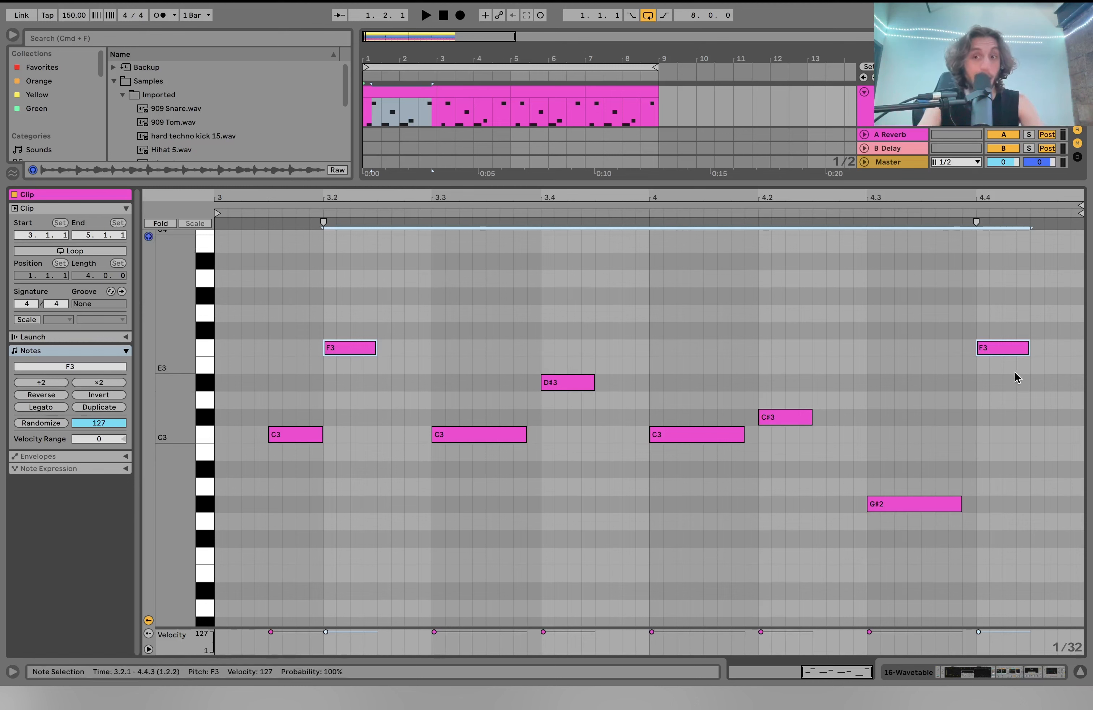
Try the last F3 note an octave lower at F2, preview the C3, C#3 and G#2 notes before it, and return it to F3.
left_click(1013, 347)
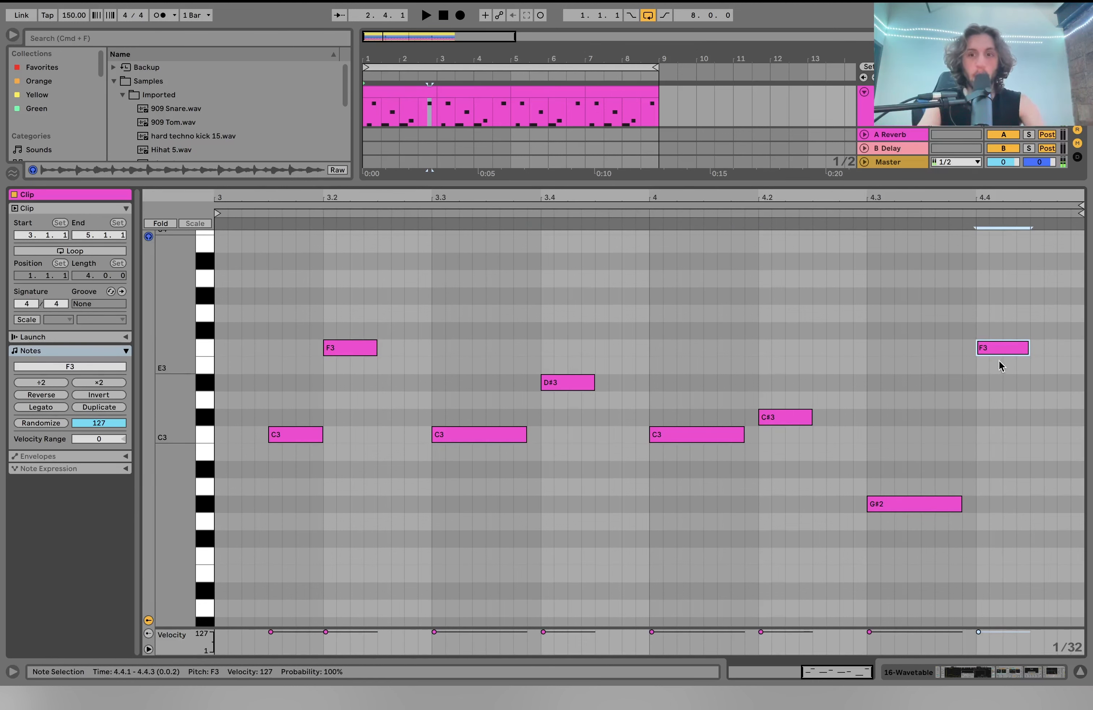
key("shift+Down")
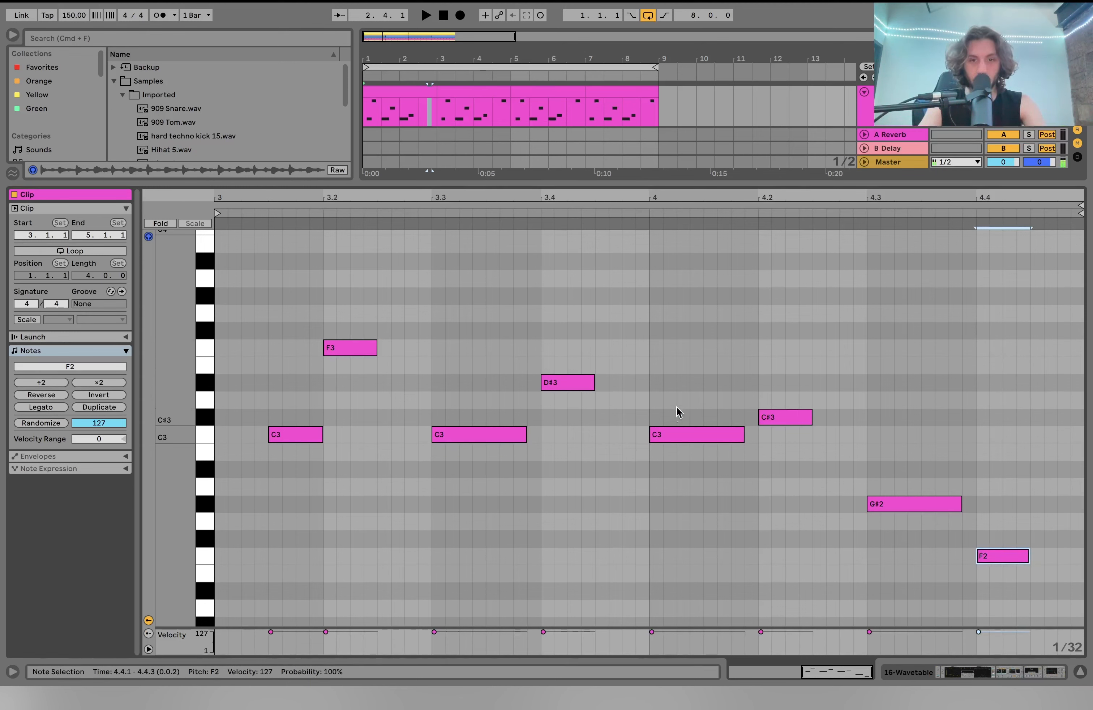
left_click(680, 434)
left_click(779, 420)
left_click(917, 503)
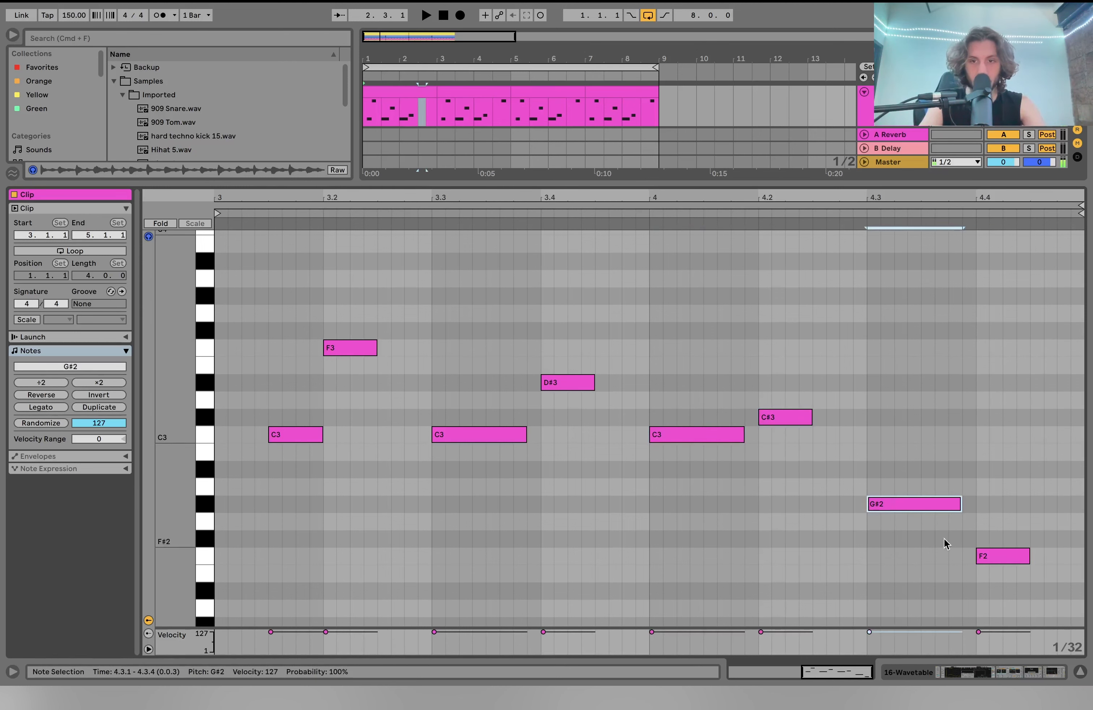
left_click(977, 633)
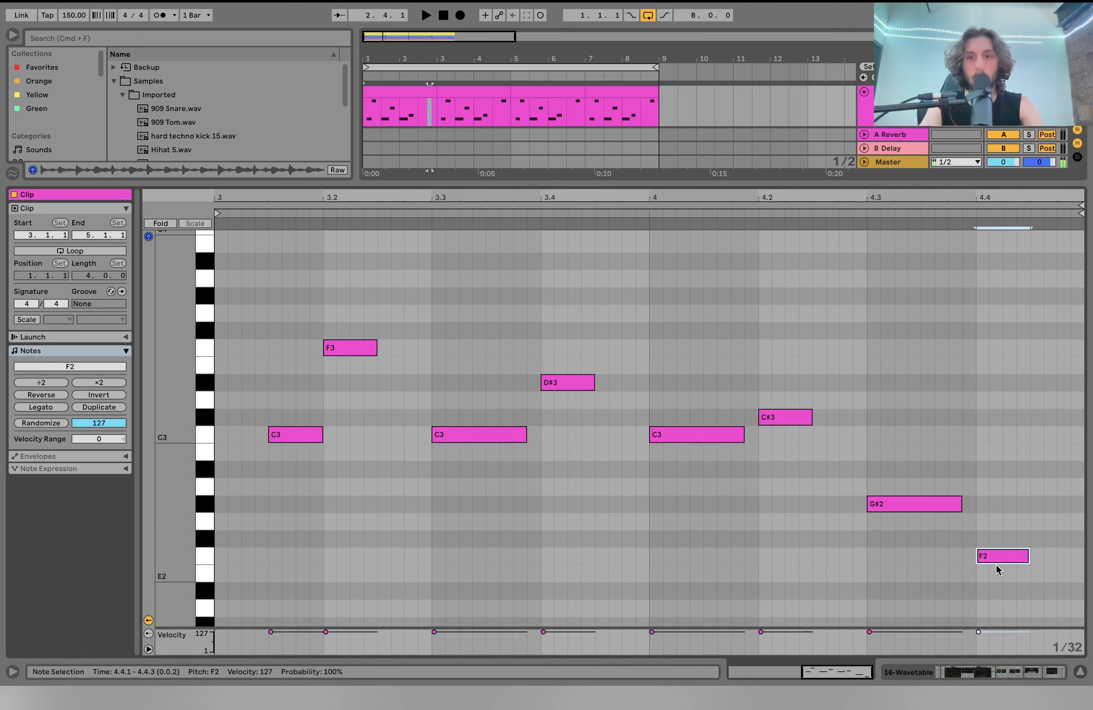
key("shift+Up")
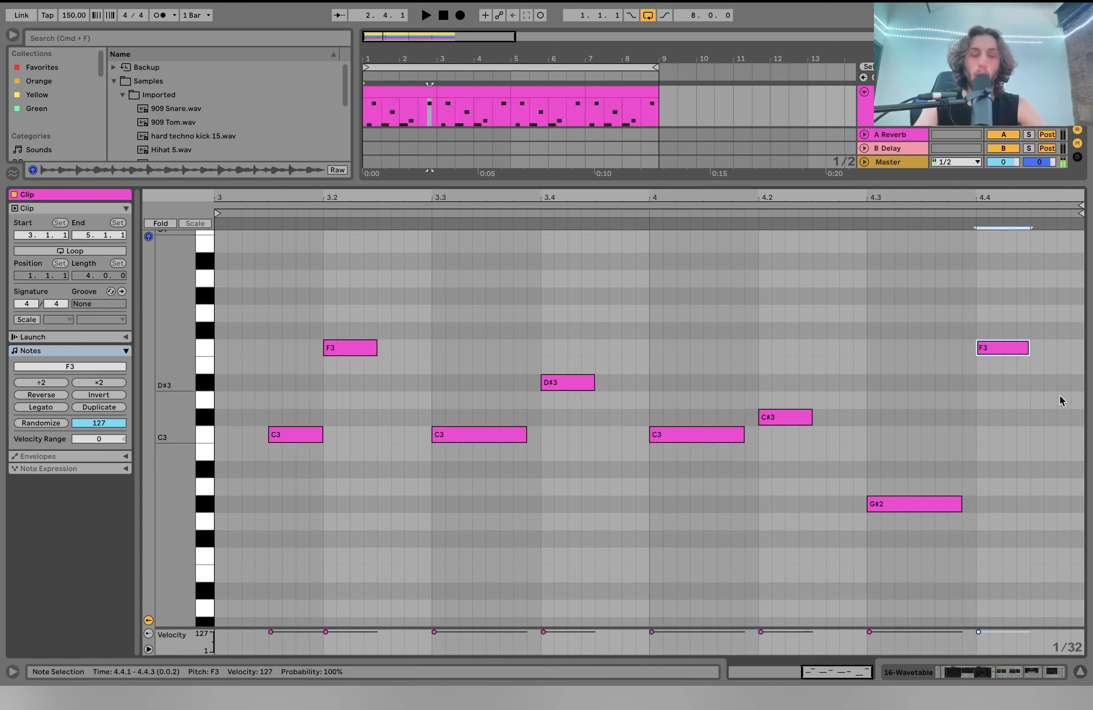
Select the second 16 Wavetable clip and play its melody from bar 3.
left_click(477, 90)
key("space")
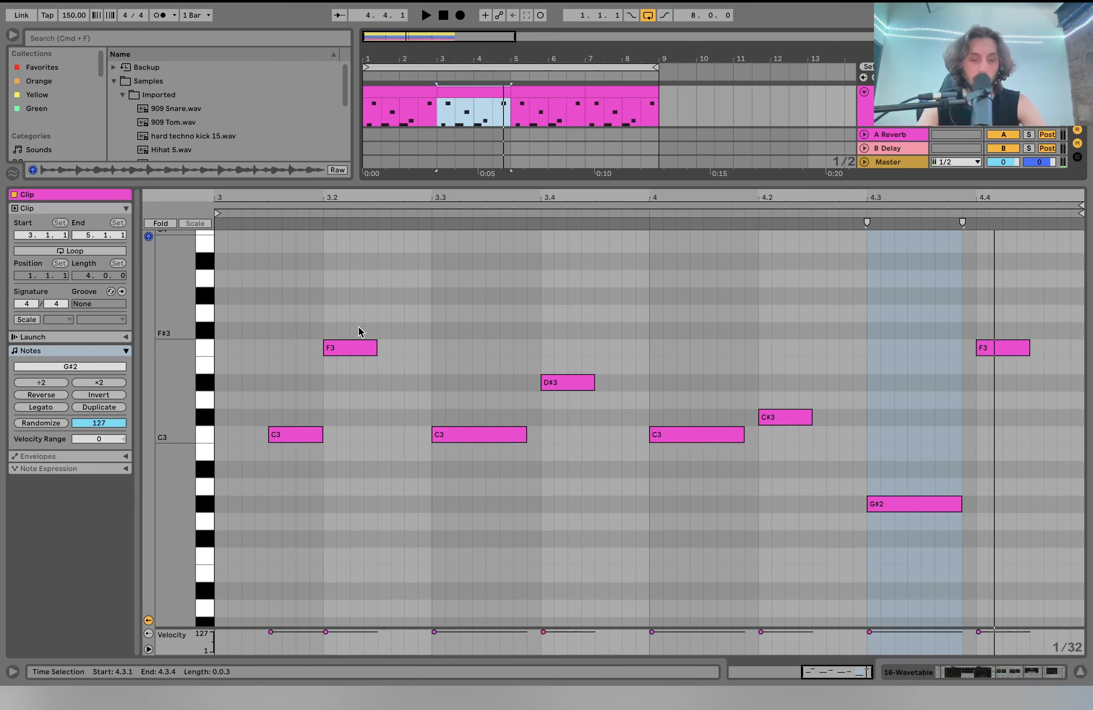
key("space")
Show the 16 Wavetable device chain and examine both oscillators, the unison settings, Reverb, Amp and Auto Filter.
key("shift+Tab")
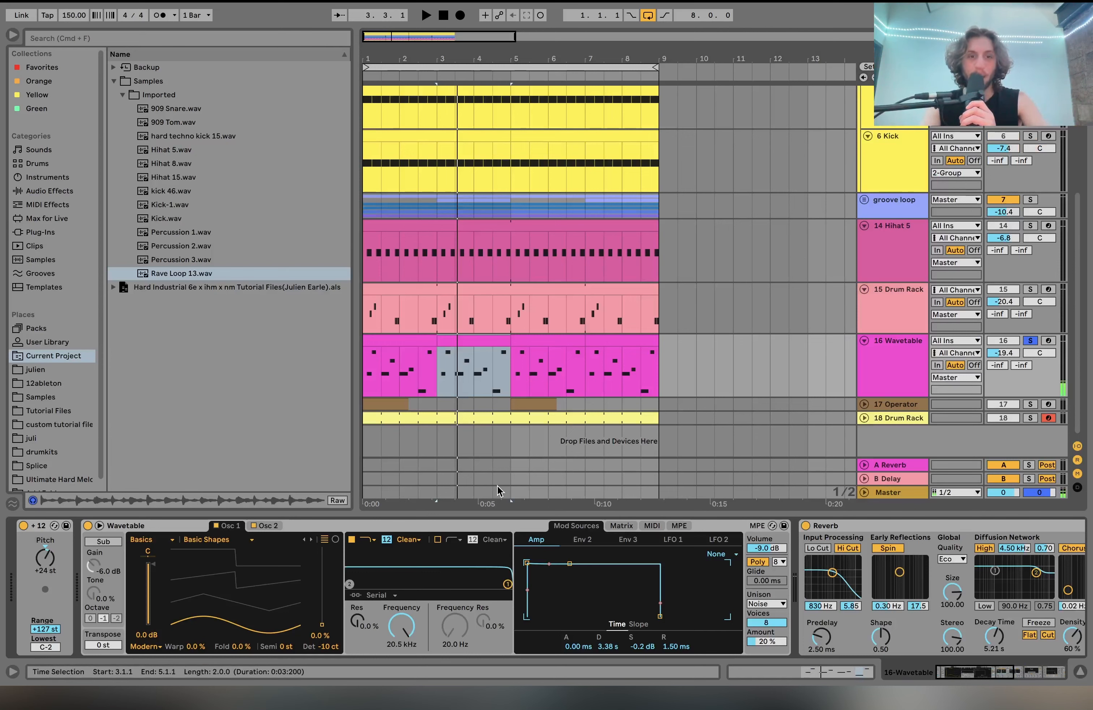
left_click(263, 526)
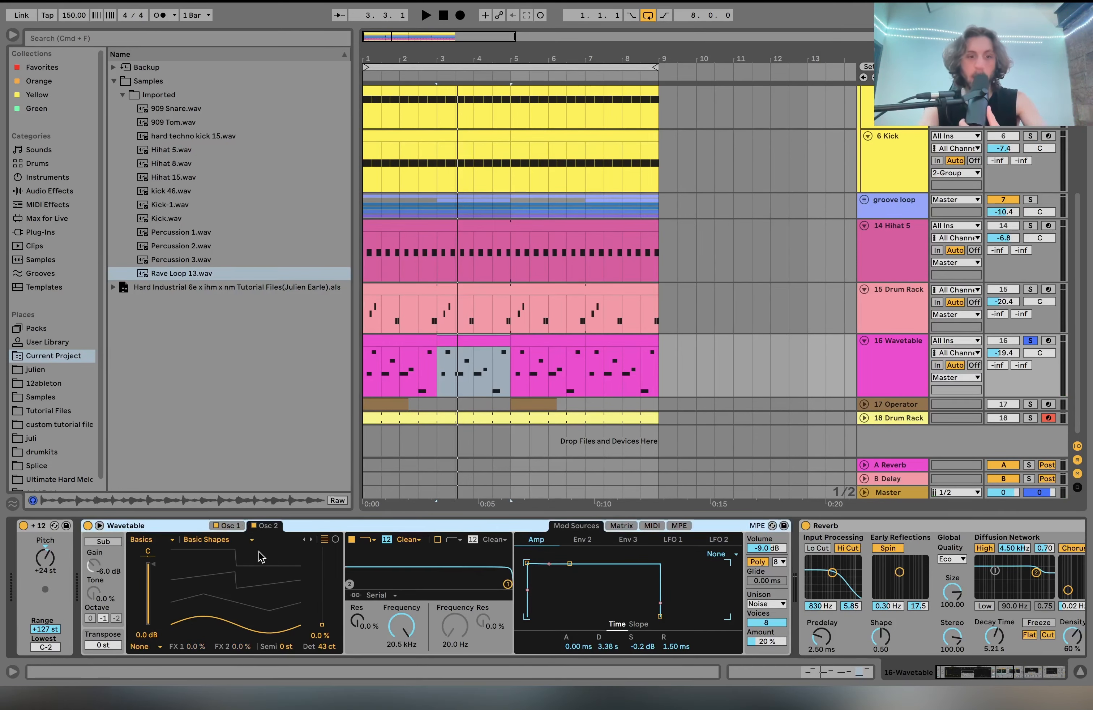
left_click(235, 527)
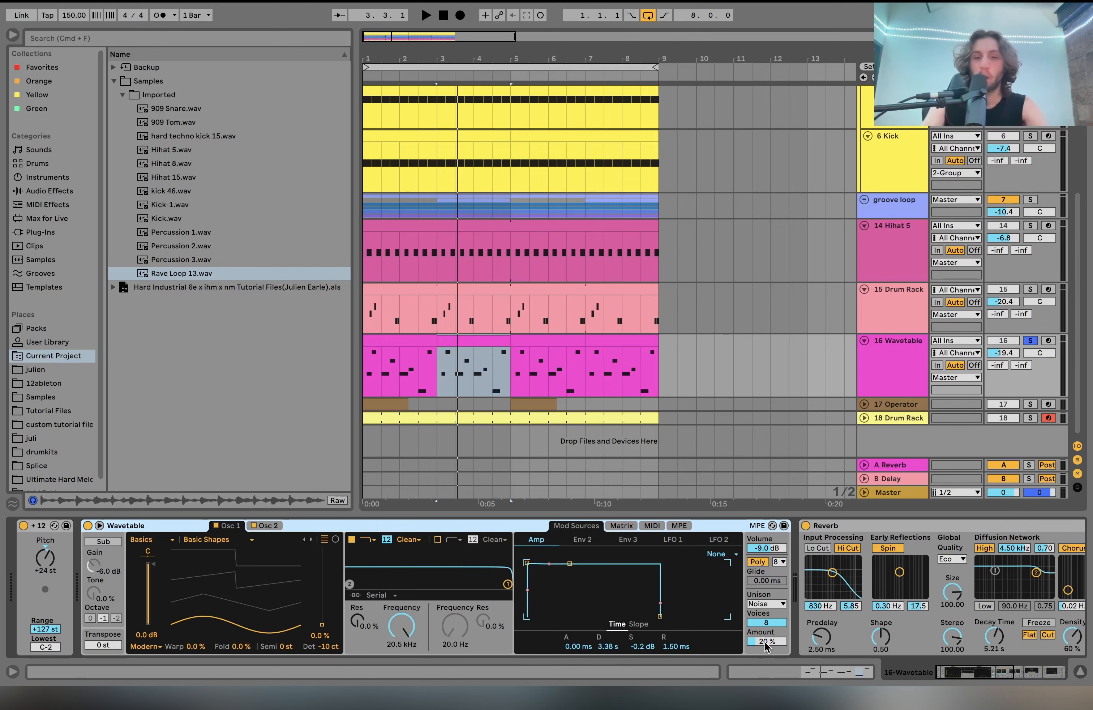
scroll(766, 645, "right", 5)
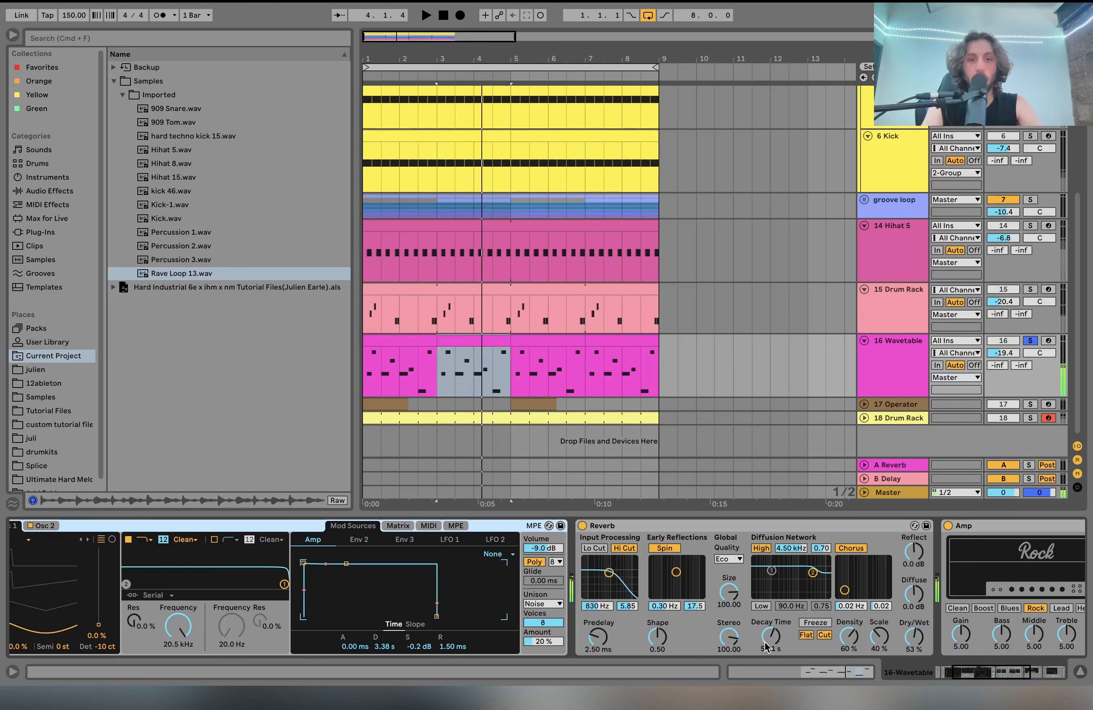
scroll(766, 648, "right", 4)
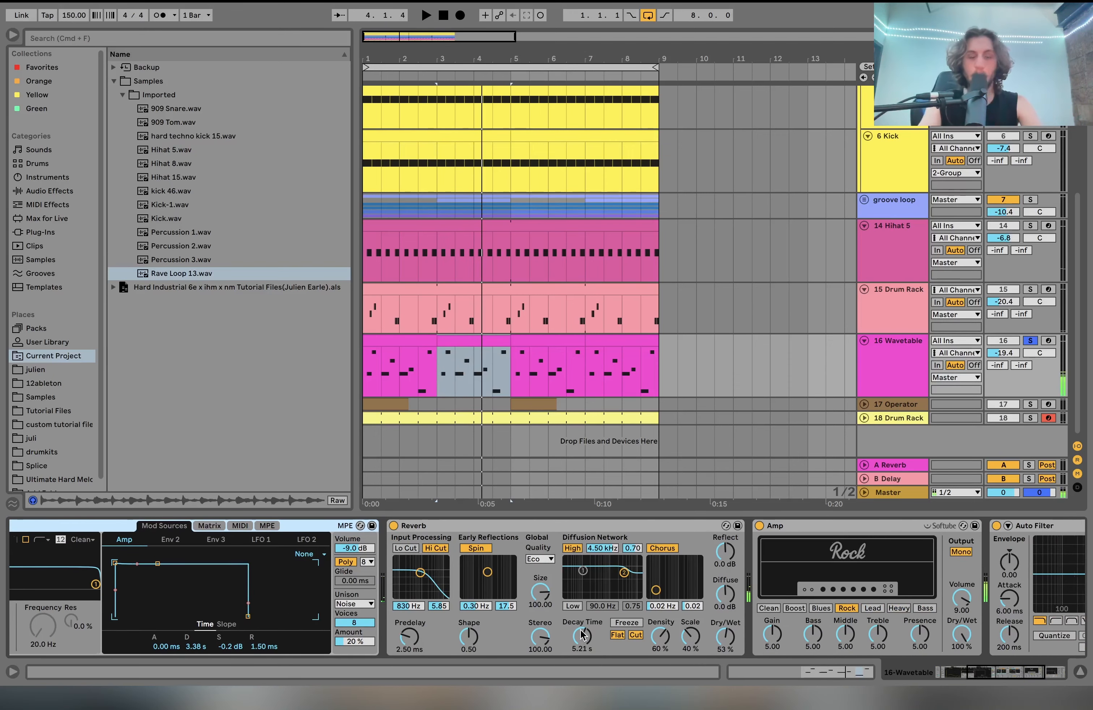
scroll(583, 635, "right", 6)
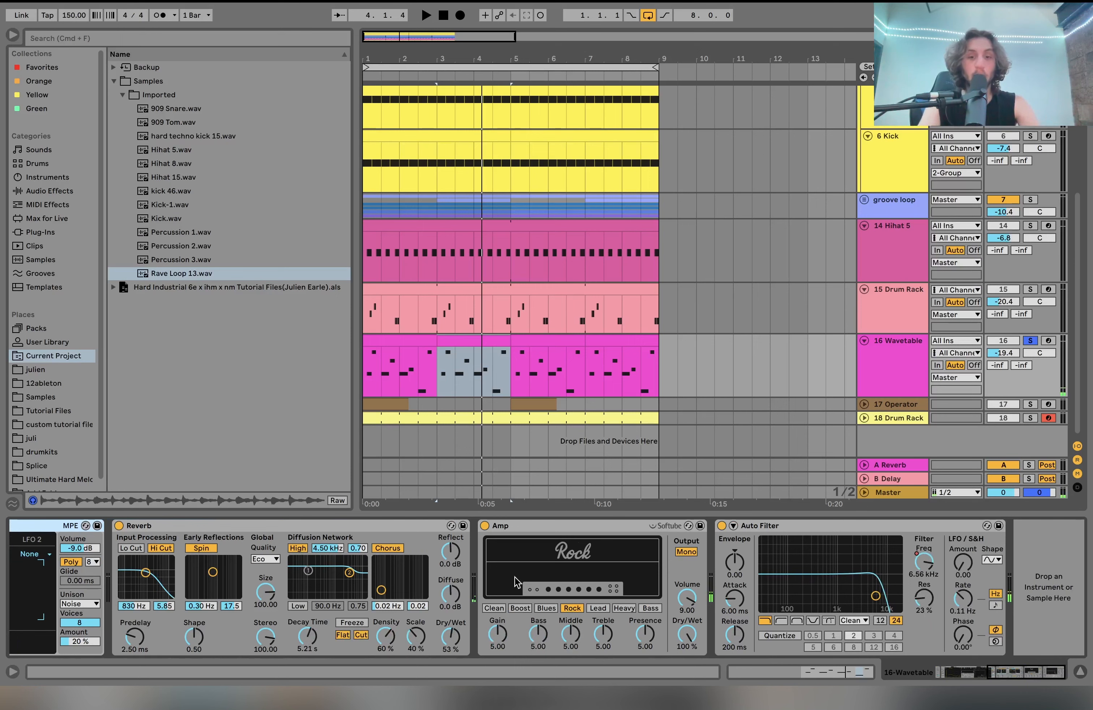
Turn off the Amp on 16 Wavetable, reset the track volume to 0 dB and audition the melody.
left_click(486, 526)
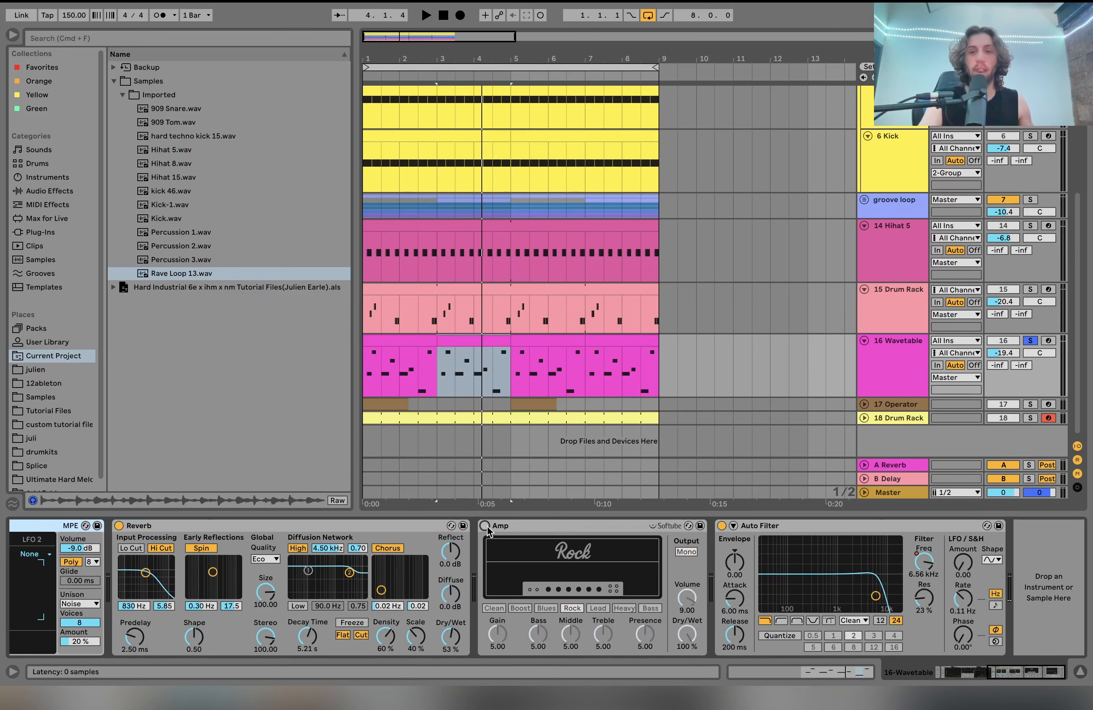
key("space")
double_click(996, 355)
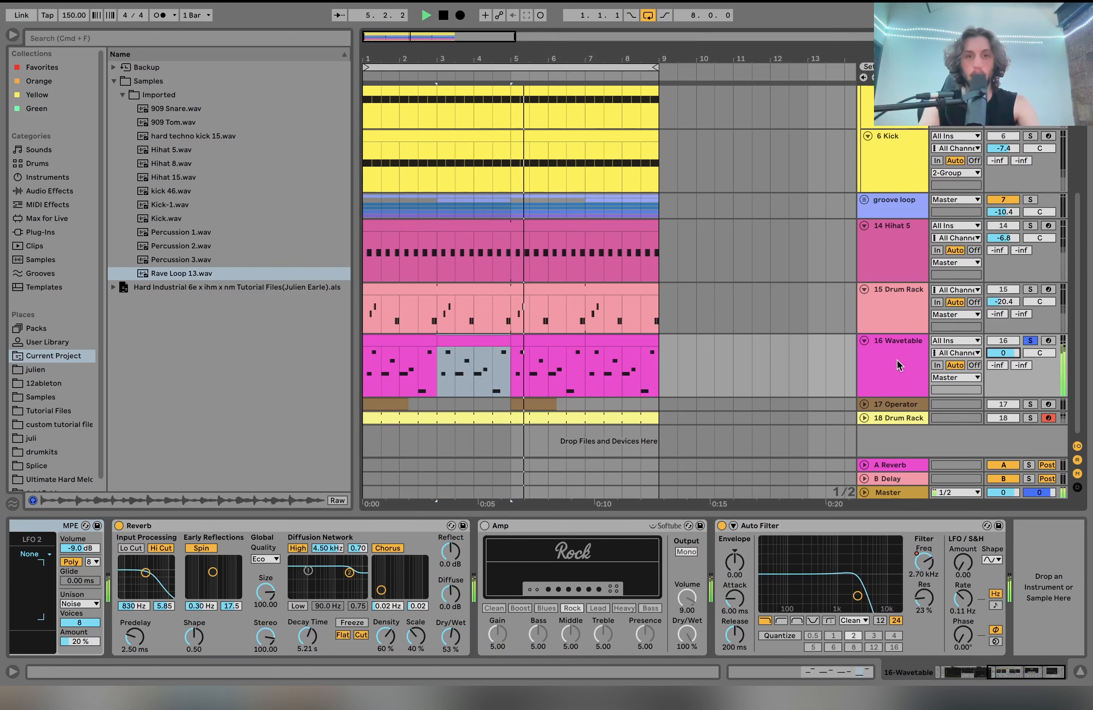
key("space")
Undo the 16 Wavetable volume reset and the Amp bypass, and replay the clip from bar 3.
key("super+z")
key("super+z")
key("space")
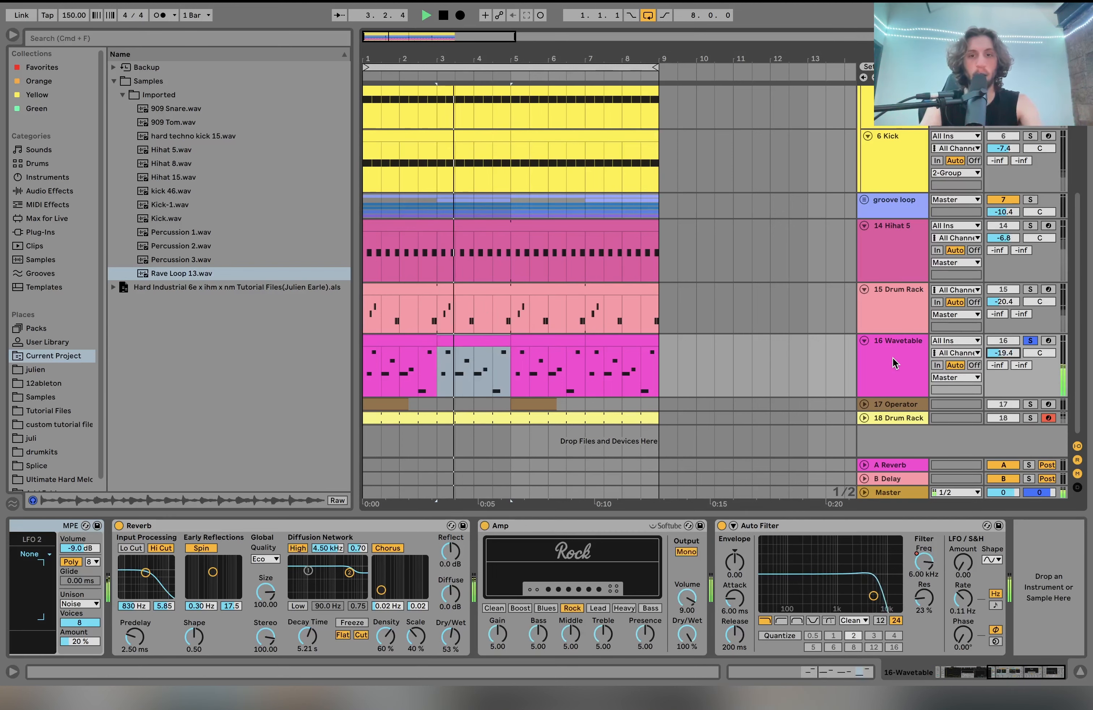
key("space")
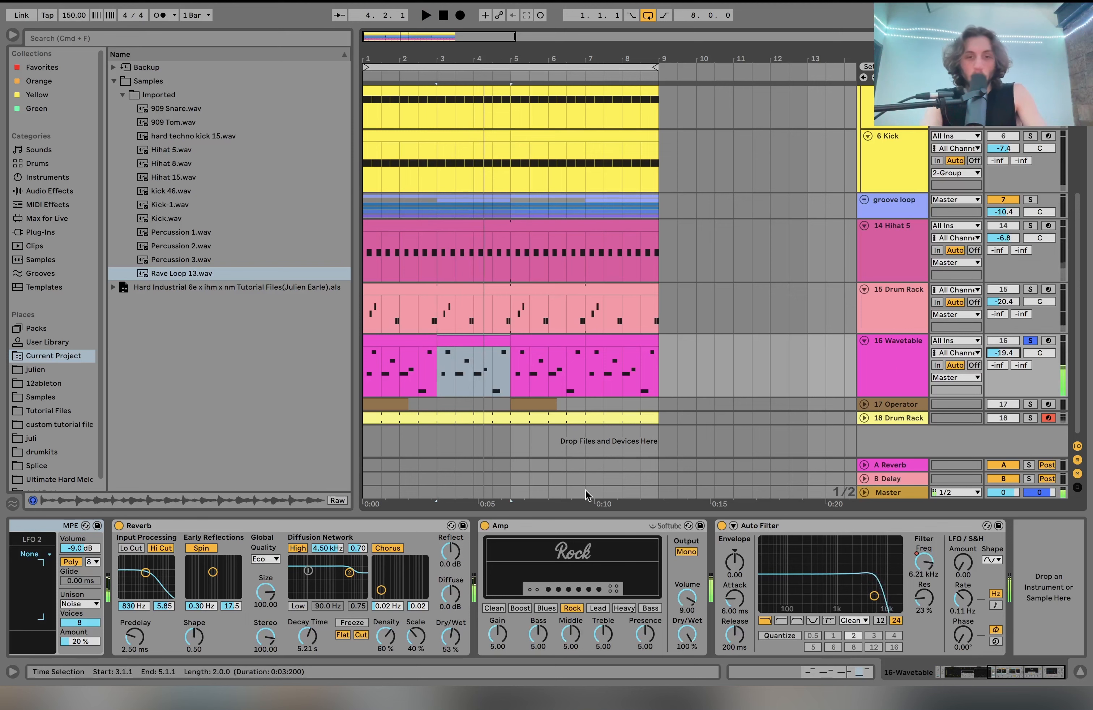
Show the Auto Filter frequency automation on 16 Wavetable and fold away the additional automation lane.
left_click(537, 521)
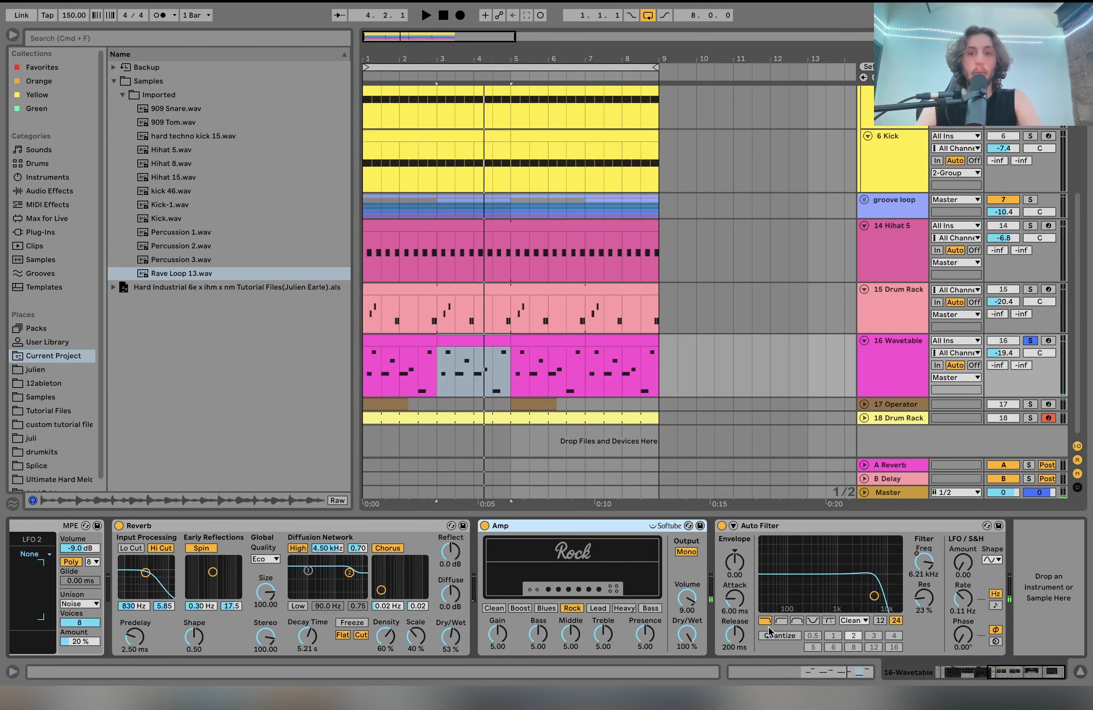
left_click(928, 574)
right_click(926, 571)
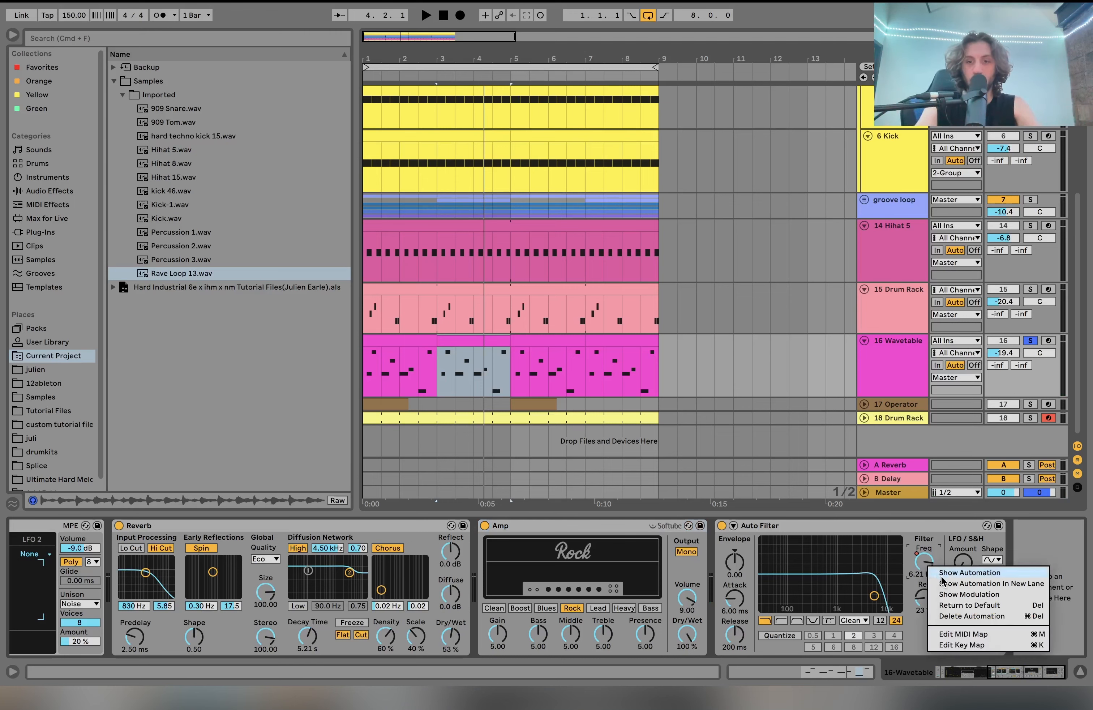
left_click(963, 584)
left_click(864, 390)
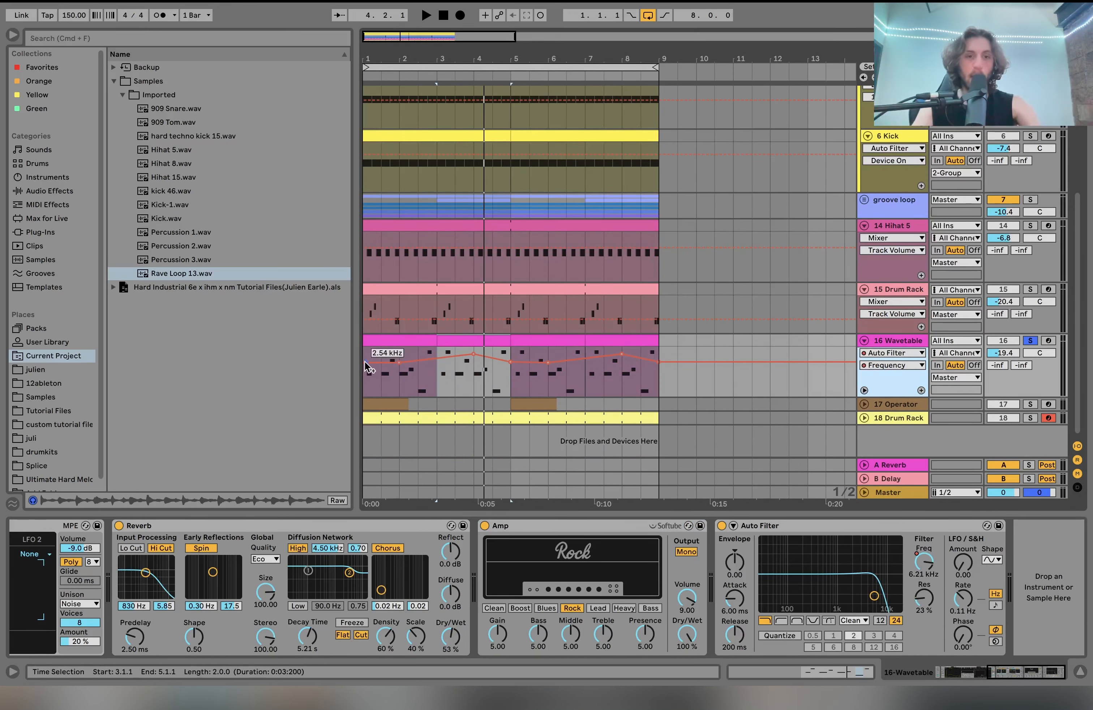
Select the first 16 Wavetable clip and play it from bar 1 to hear the filter automation.
left_click(377, 340)
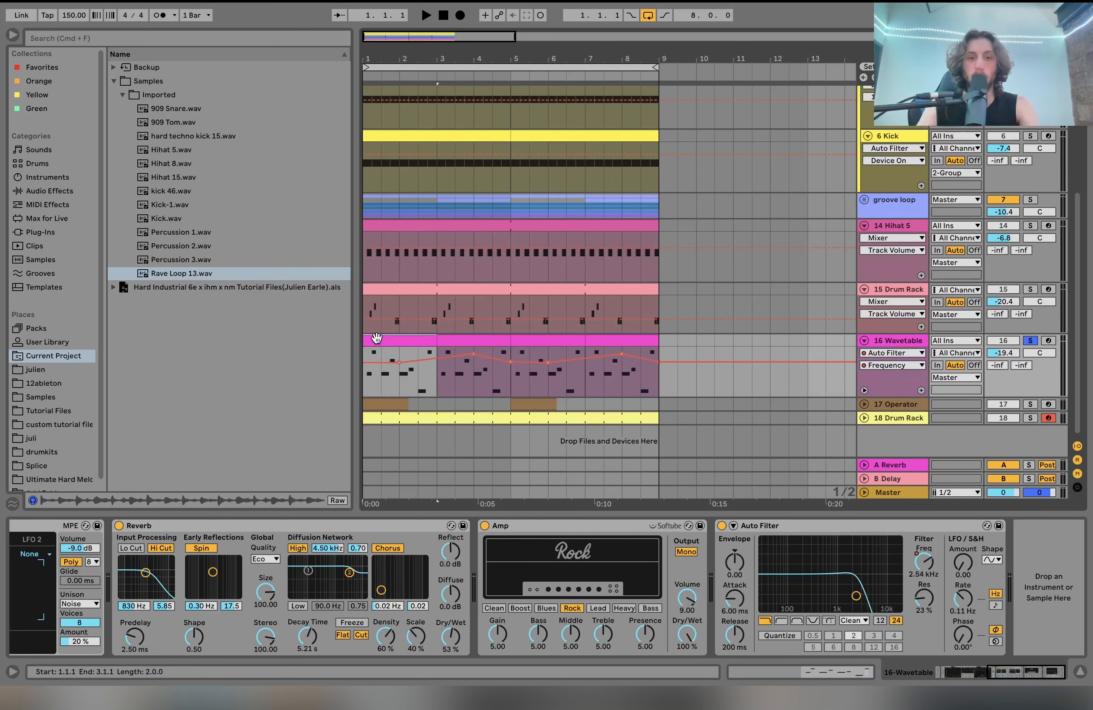
key("space")
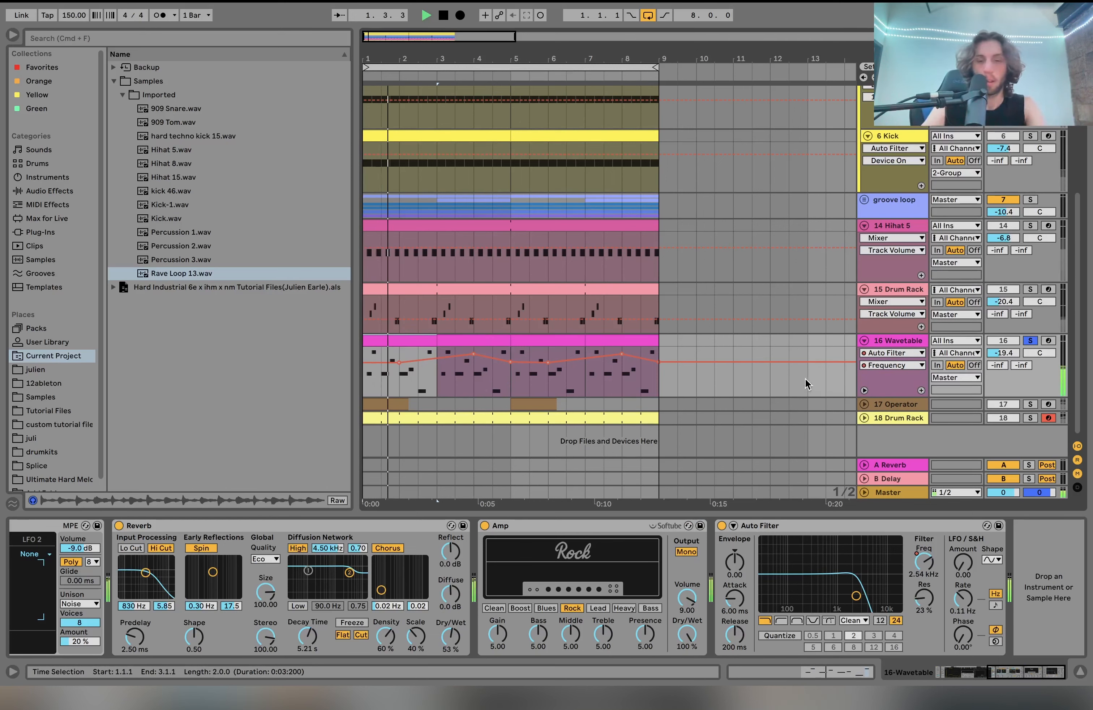
key("space")
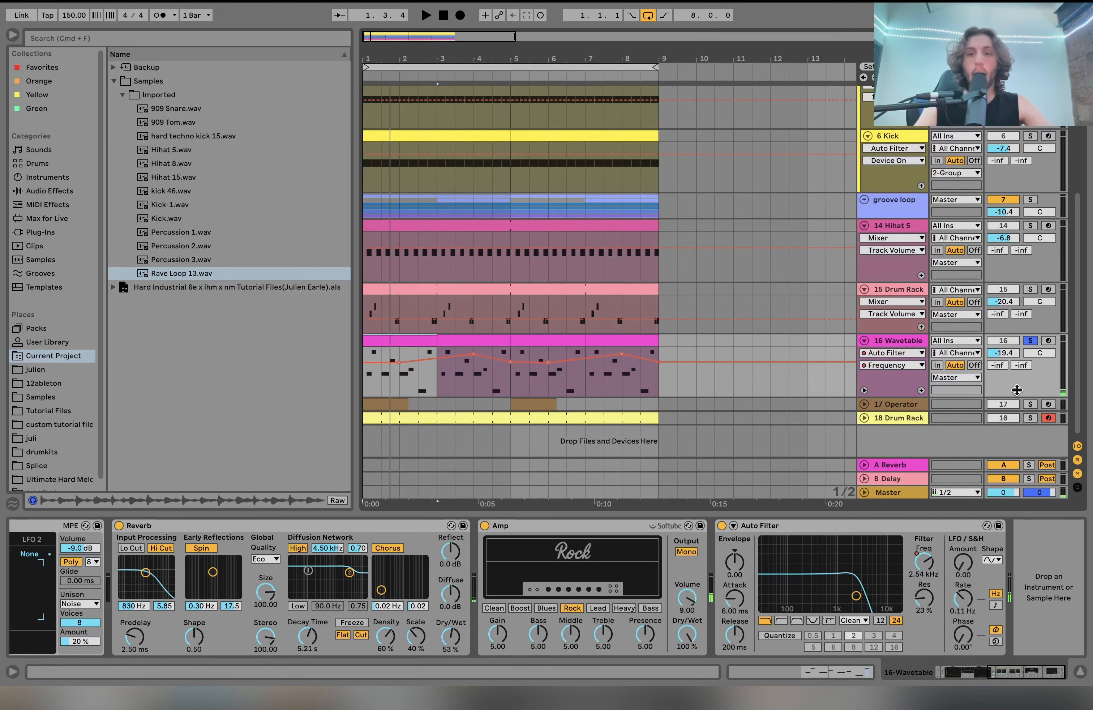
Solo, select and unfold the 17 Operator track, and start playback.
left_click(1031, 404)
left_click(904, 405)
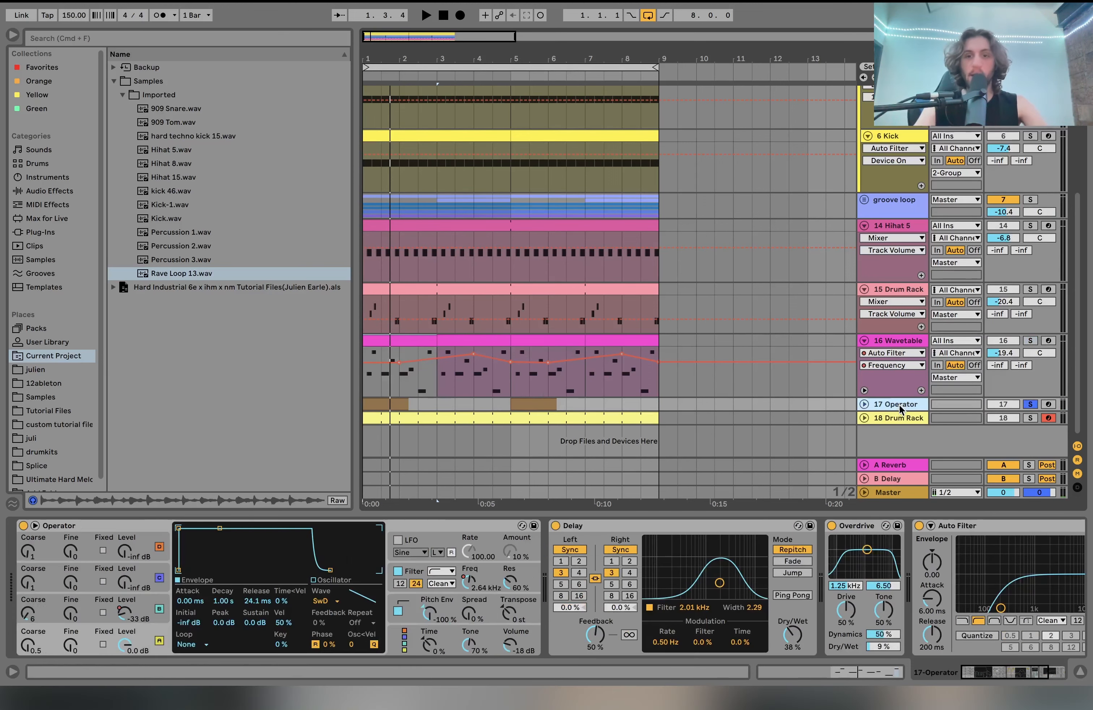
left_click(863, 404)
key("space")
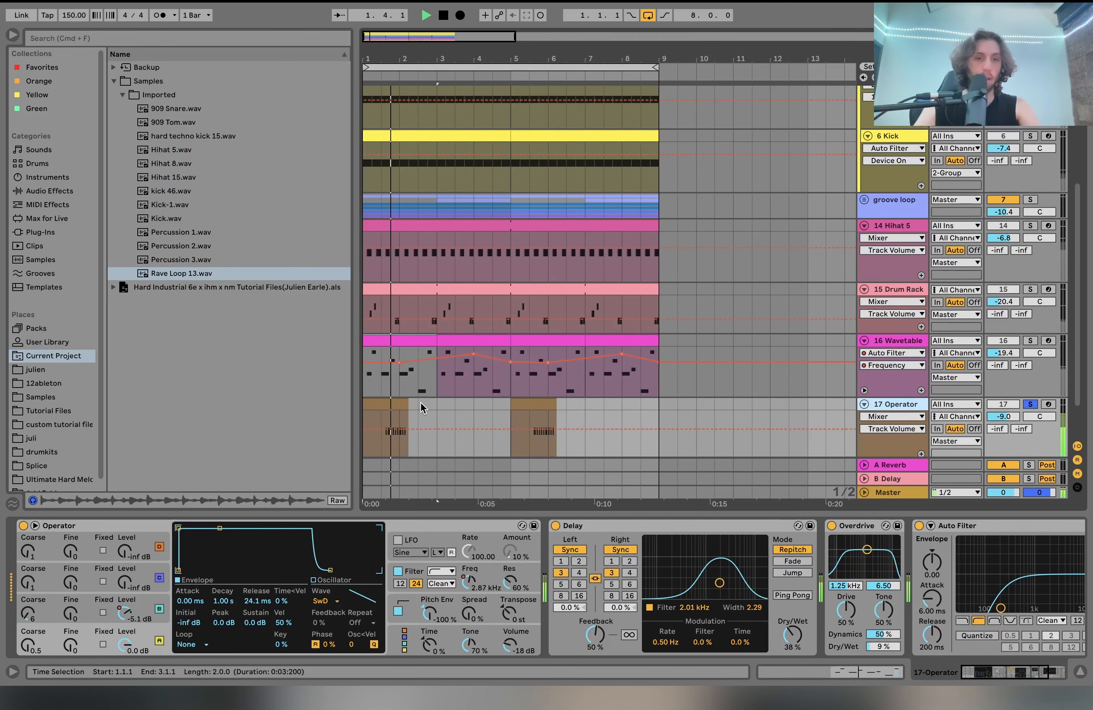
Open the first 17 Operator clip, examine its repeated C2 notes and play it from 1.3.1.
double_click(399, 403)
key("space")
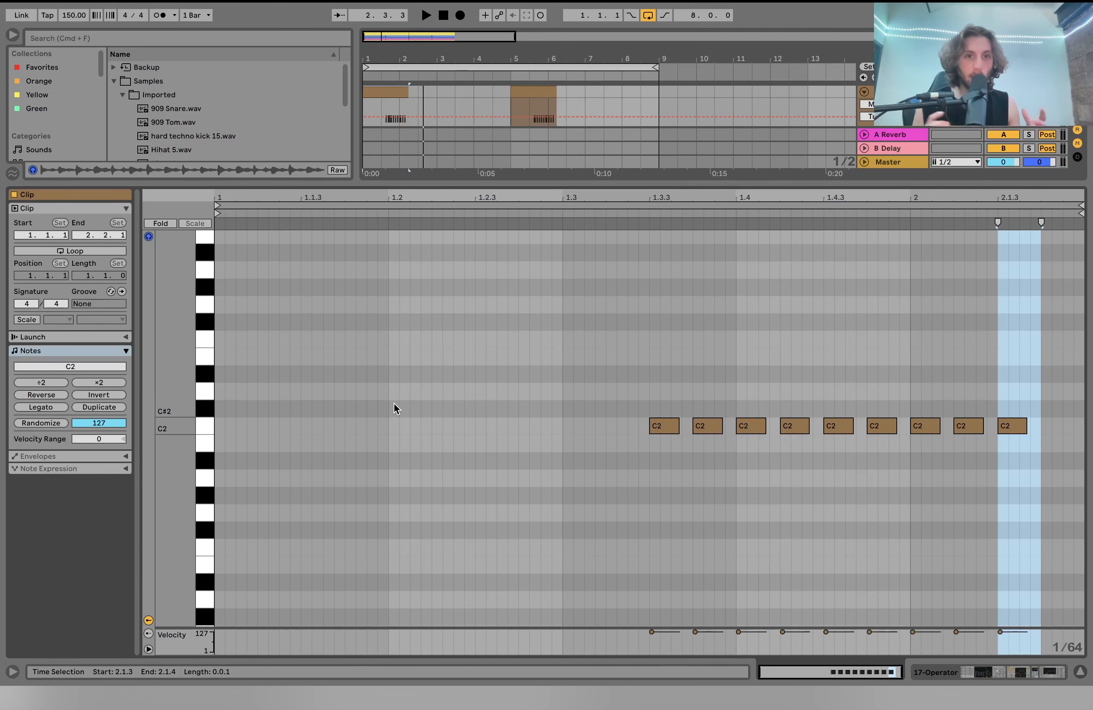
left_click(380, 109)
key("space")
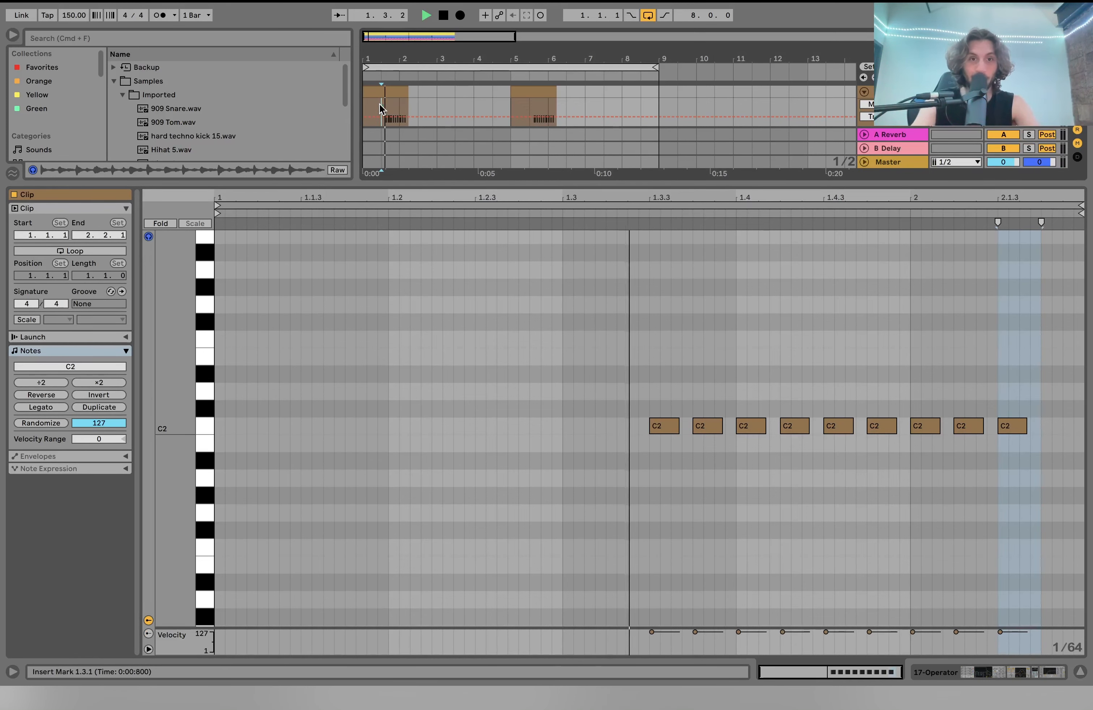
key("space")
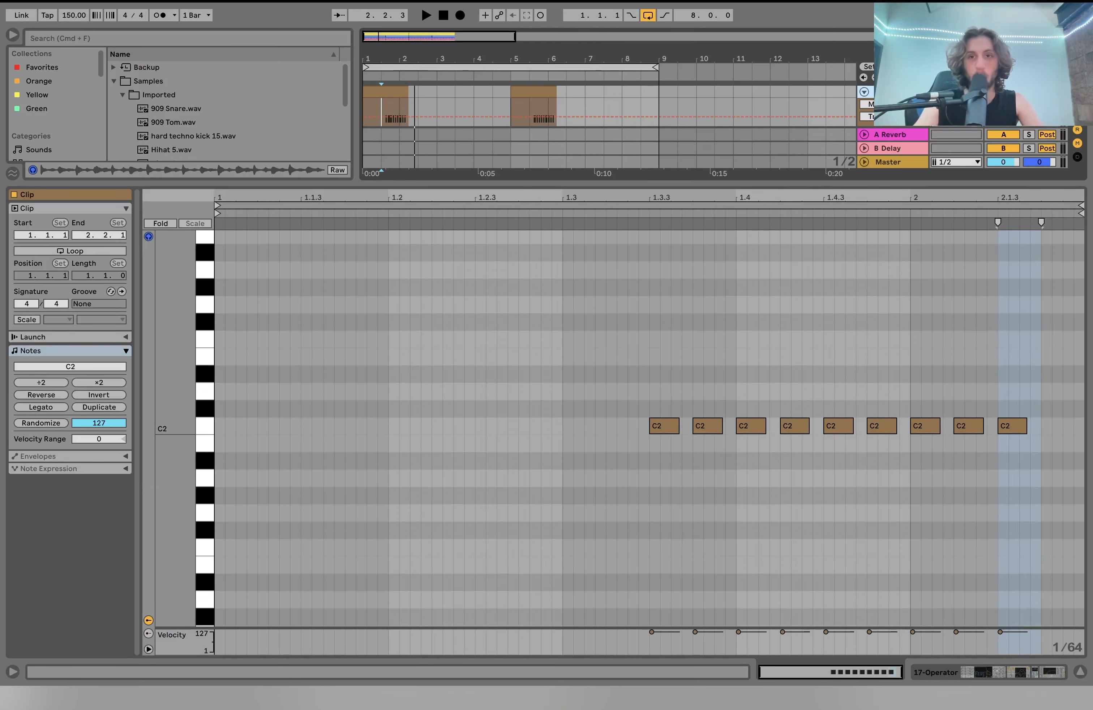
Reopen the first 17 Operator clip, try a fixed 1/16 grid against its notes and return to the Narrow adaptive grid.
double_click(894, 91)
double_click(385, 366)
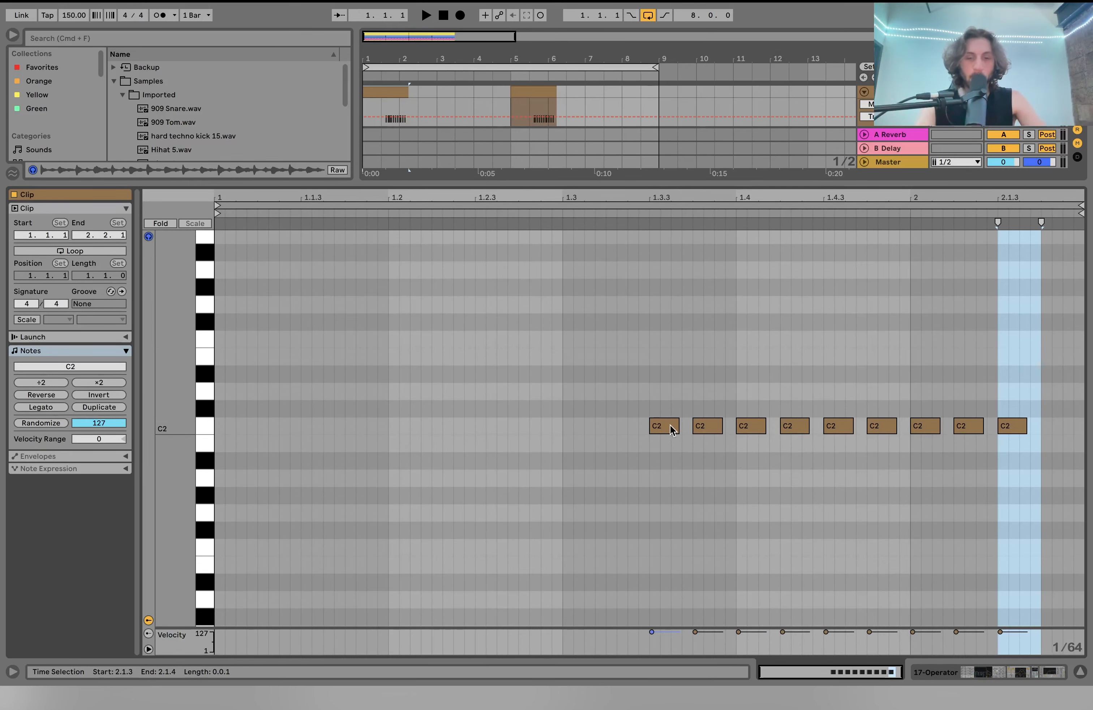
right_click(679, 392)
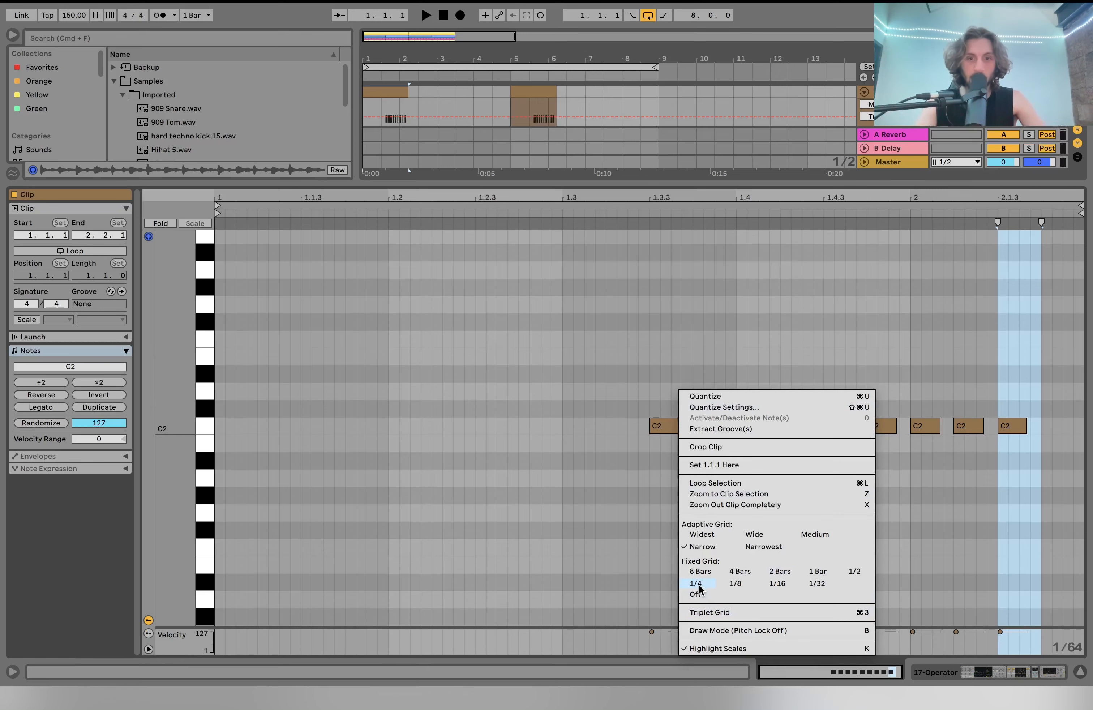
left_click(779, 584)
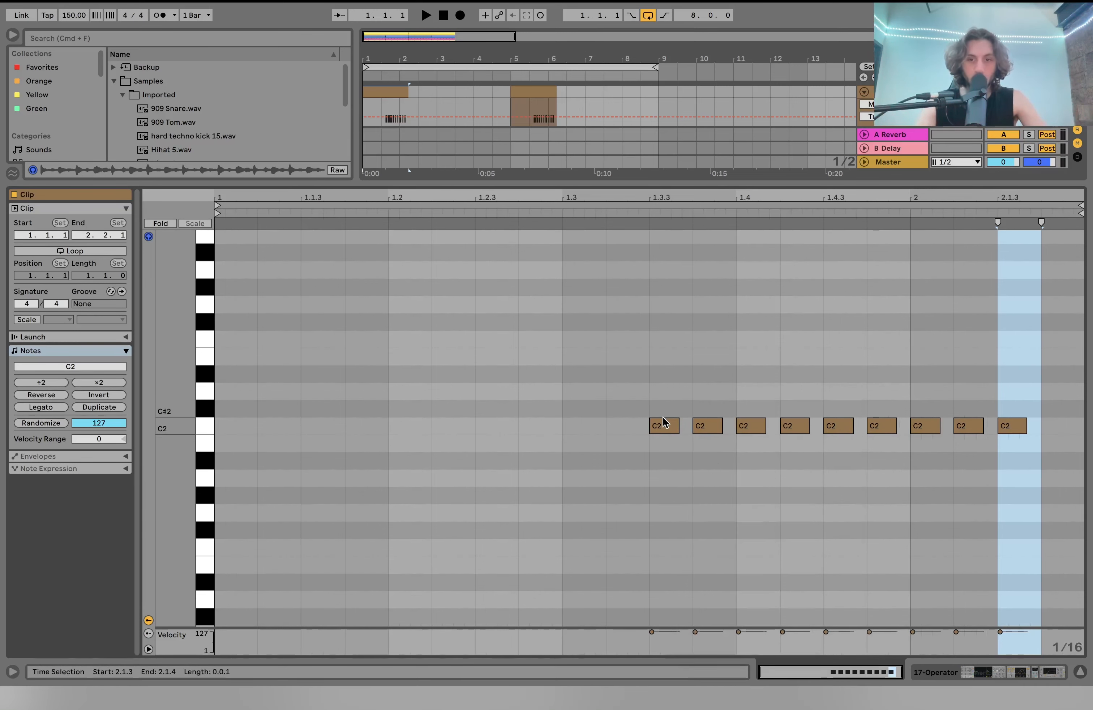
right_click(703, 354)
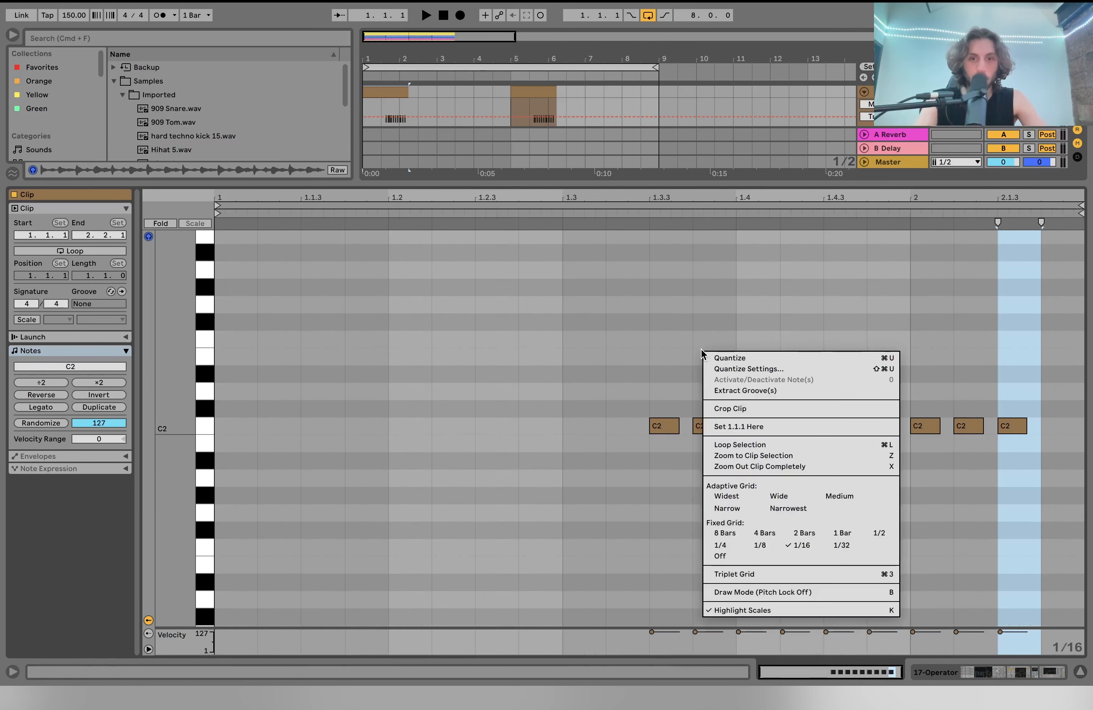
left_click(728, 509)
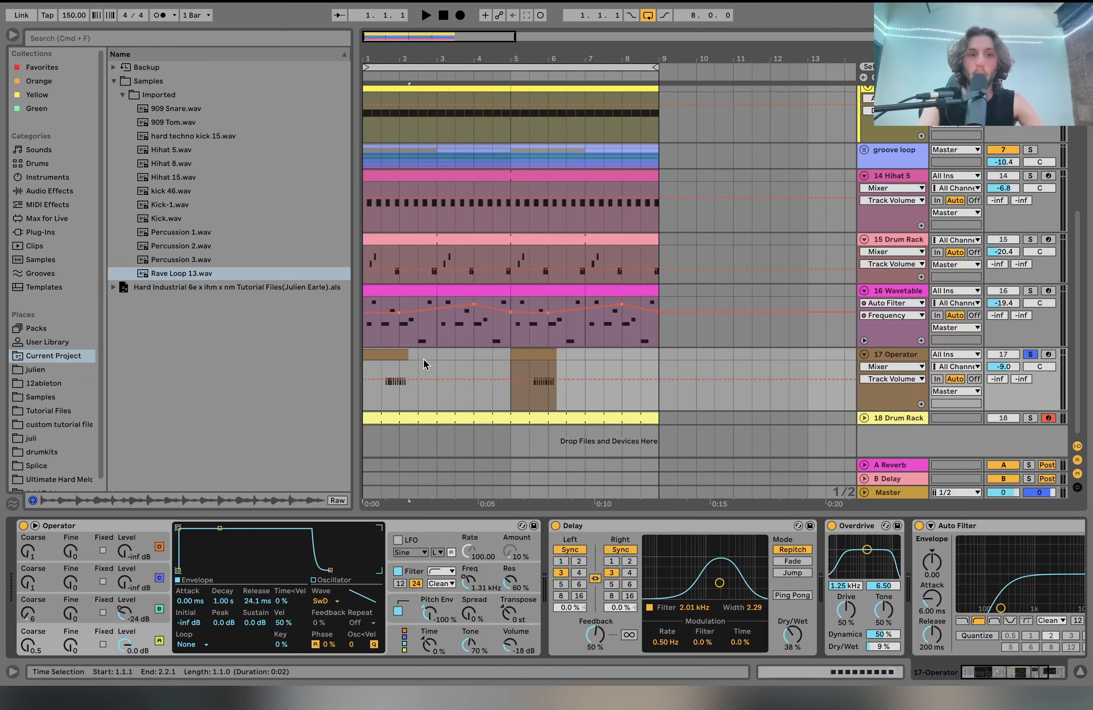
Play the 17 Operator track from 1.3.1 while examining its Operator levels and effects.
left_click(380, 397)
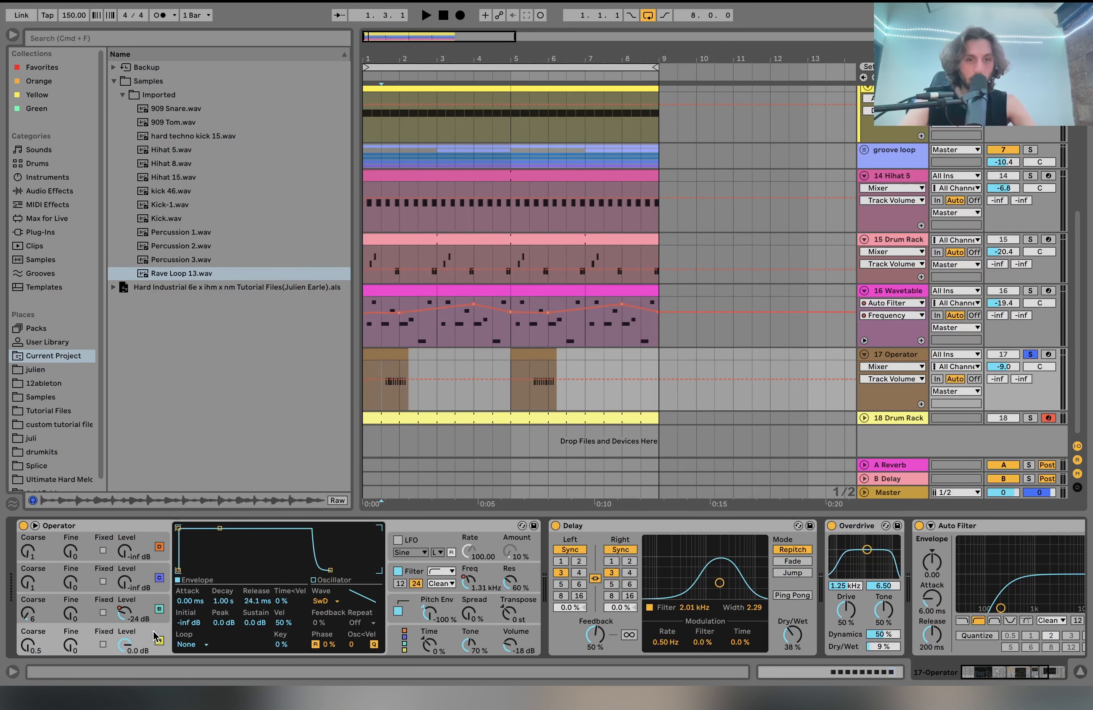
key("space")
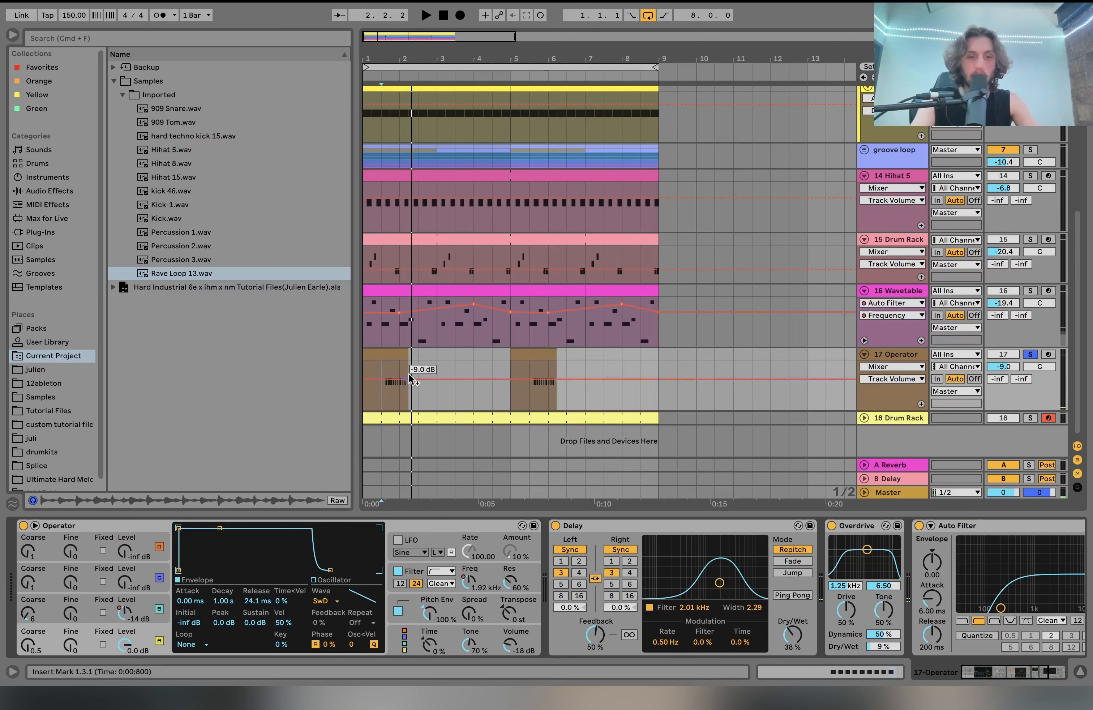
key("space")
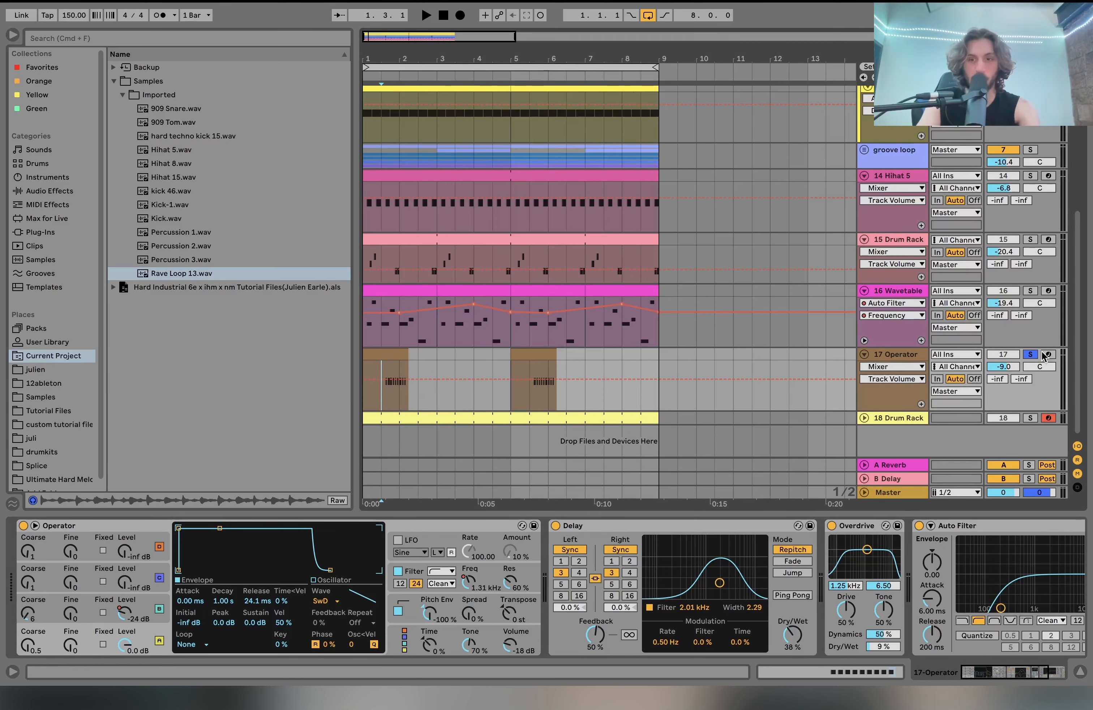
Try a single sustained C2 note from 1.3.3 to the end of the first 17 Operator clip, play it and undo the change.
double_click(378, 355)
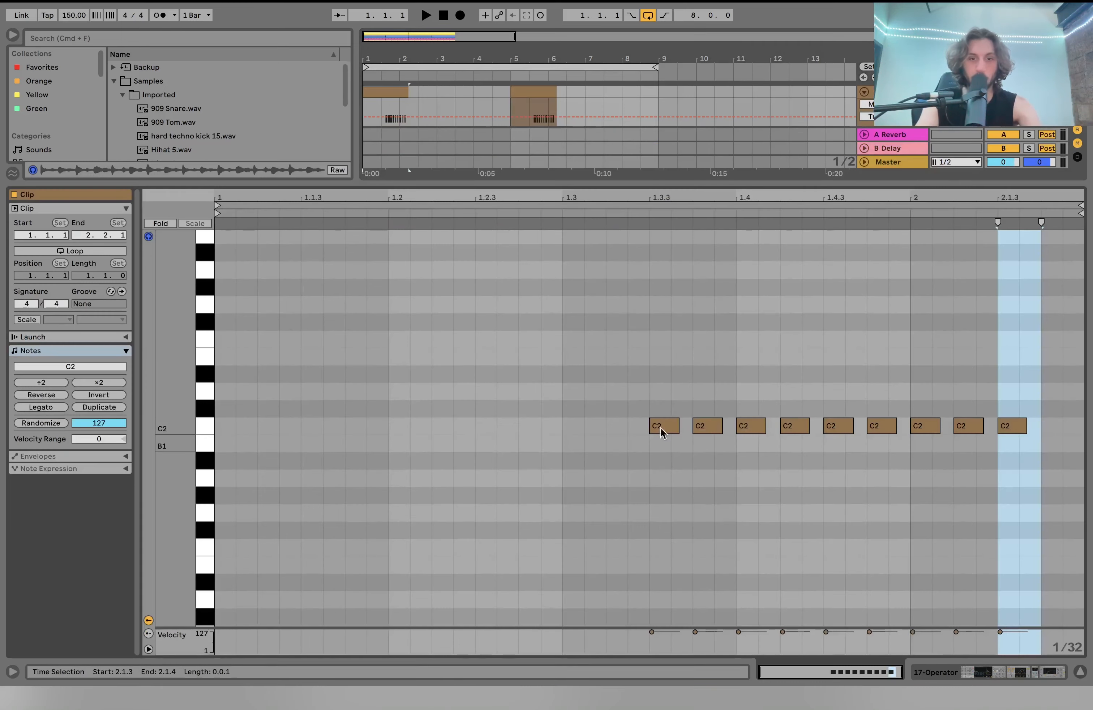
left_click_drag(677, 380, 672, 520)
left_click_drag(677, 425, 1084, 445)
key("space")
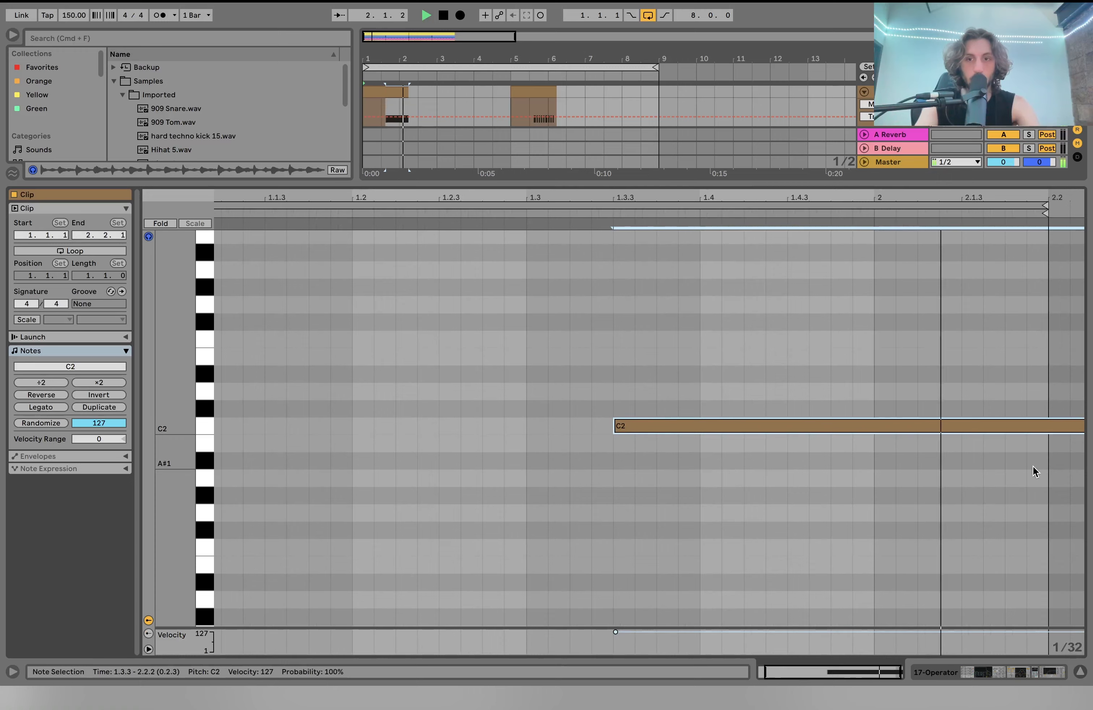
key("space")
key("super+z")
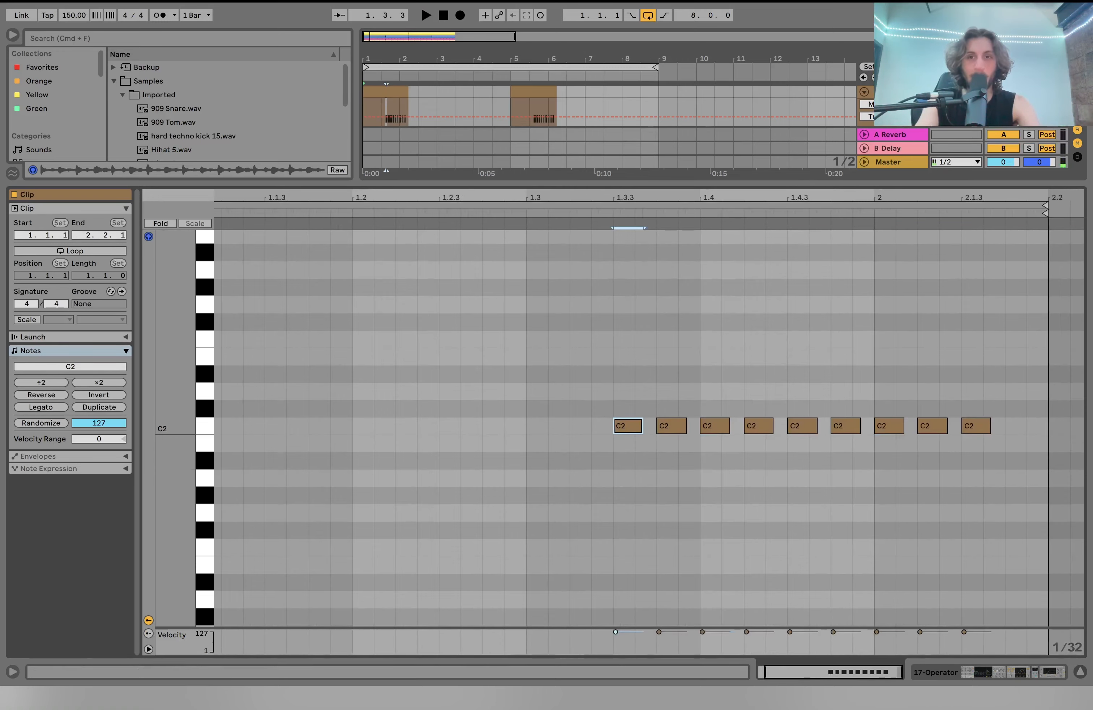
Return to the 17 Operator devices and play the track from 1.3.1.
key("shift+Tab")
left_click(381, 399)
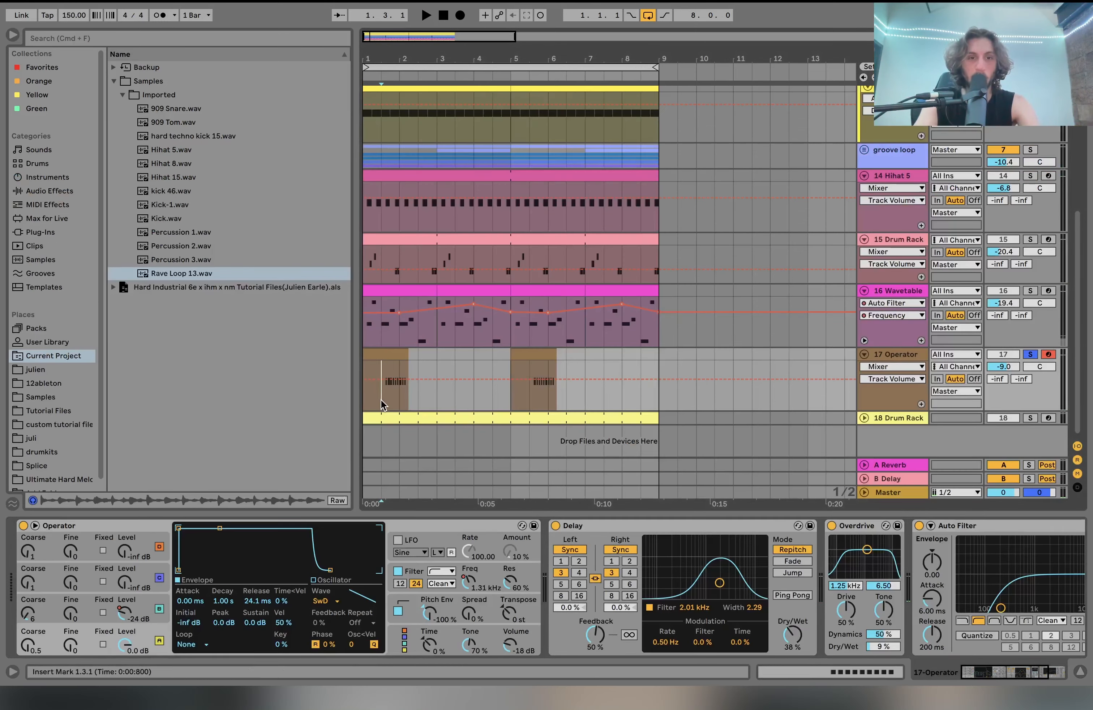
key("space")
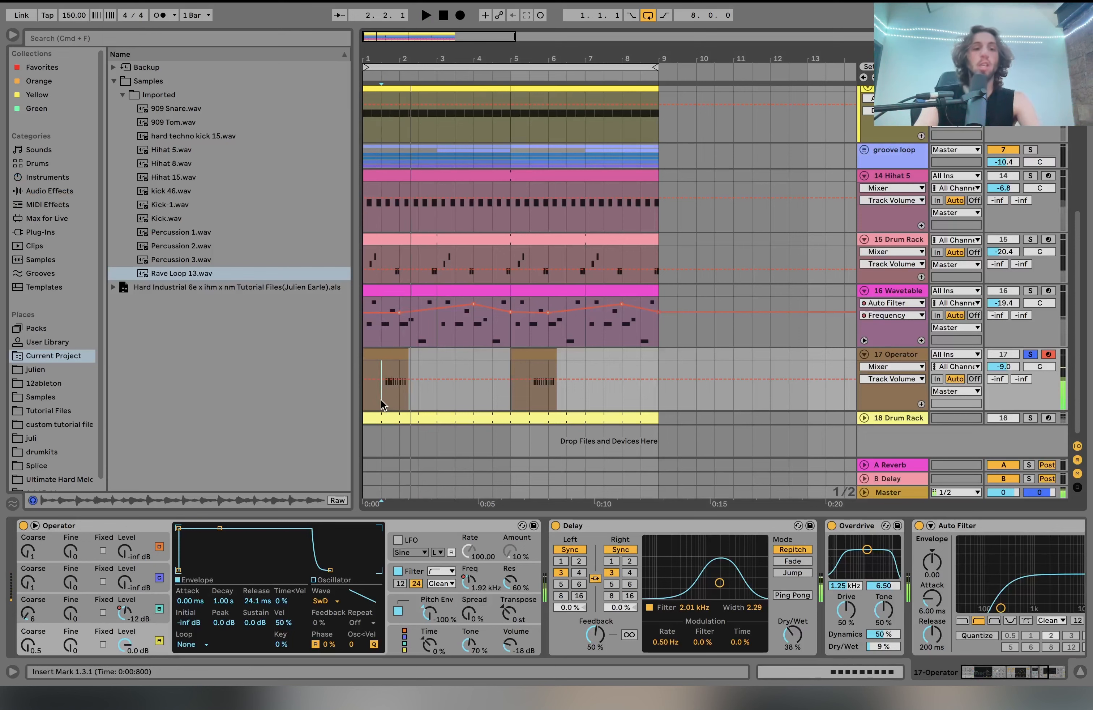
Display the Osc-A Level and Osc-B Level automation of 17 Operator, and examine the Osc-B curve around the first clip during playback from 1.3.1.
left_click(147, 632)
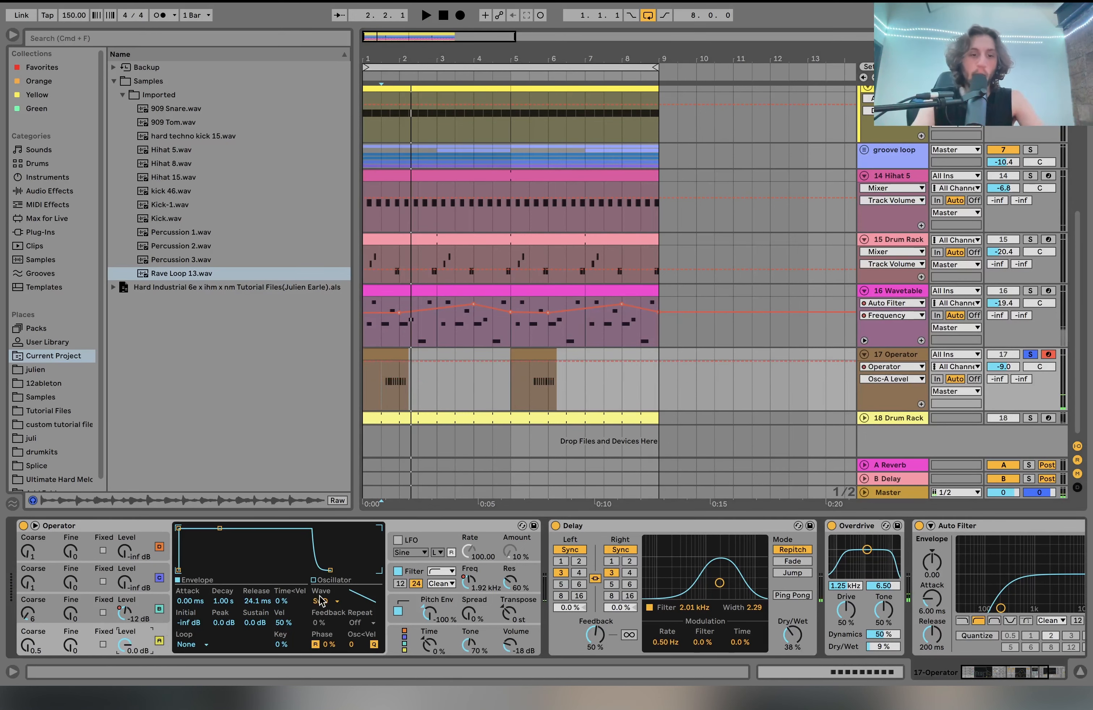
left_click(141, 608)
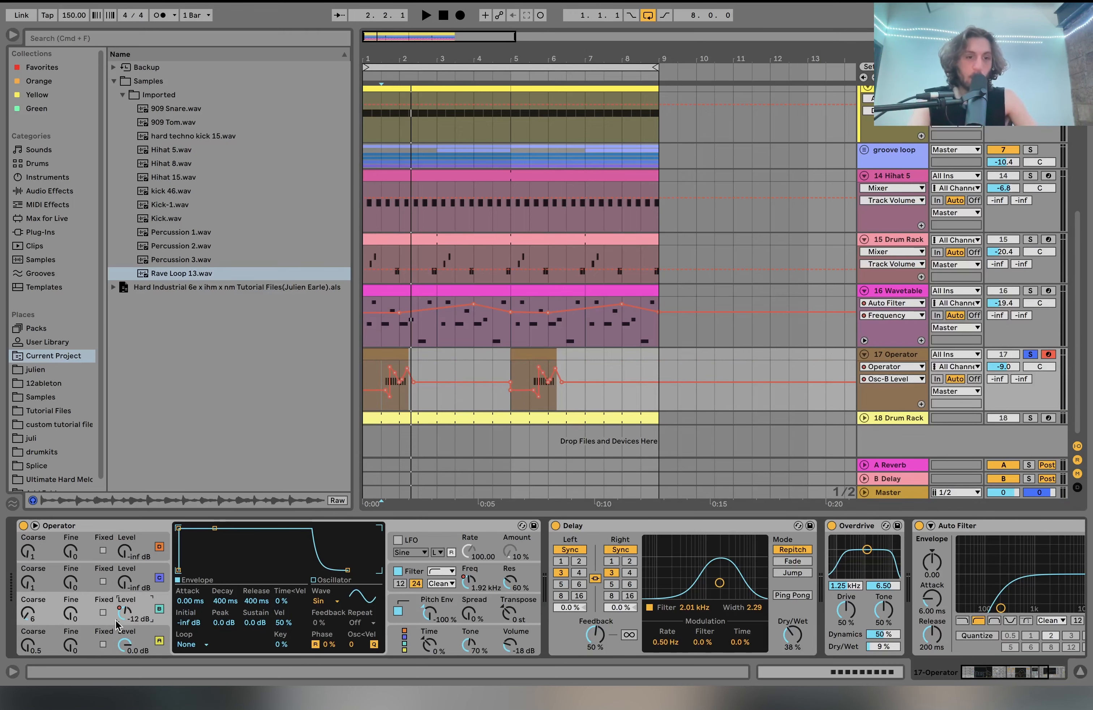
scroll(383, 385, "up", 10)
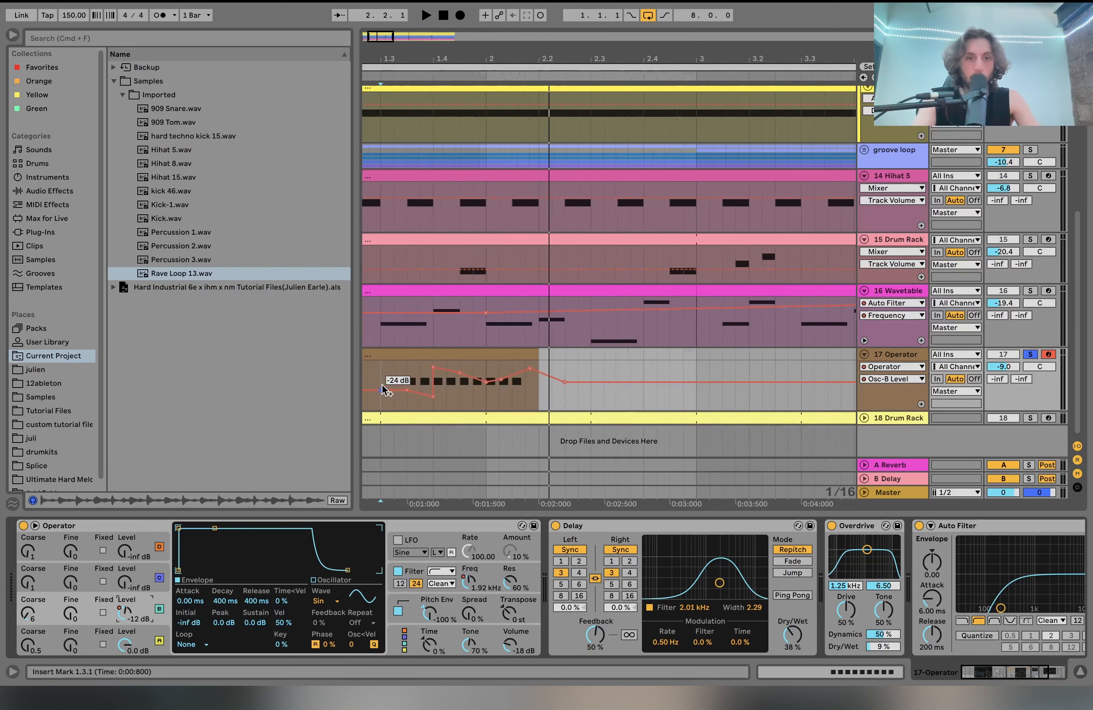
scroll(382, 384, "left", 2)
key("space")
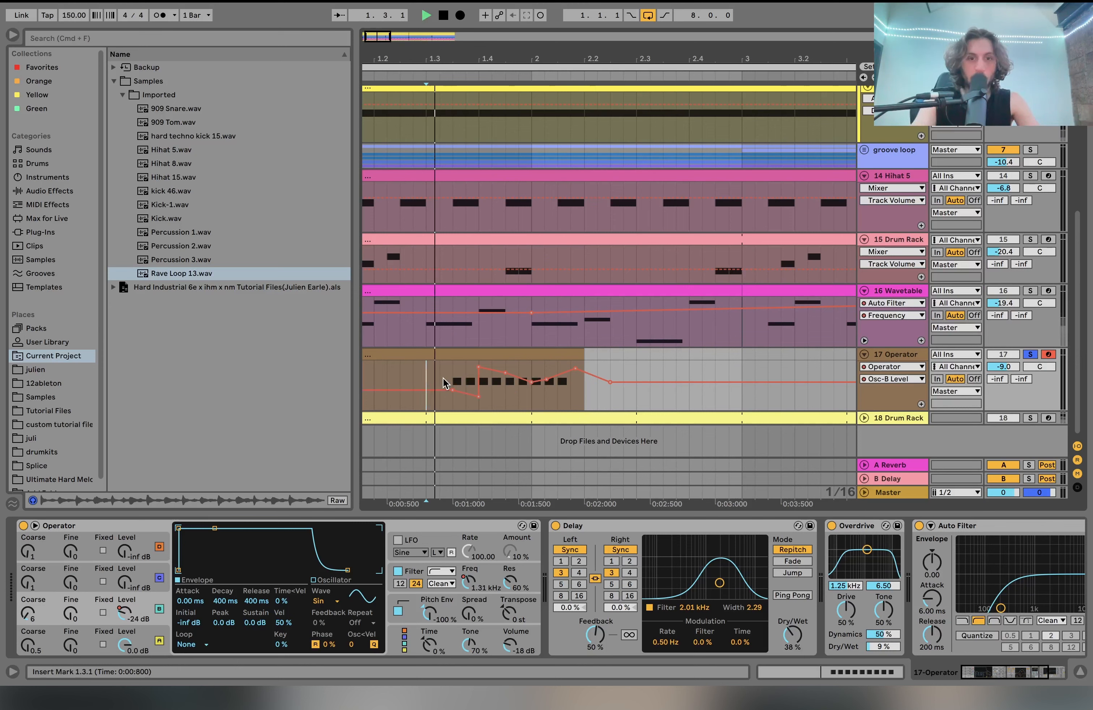
key("space")
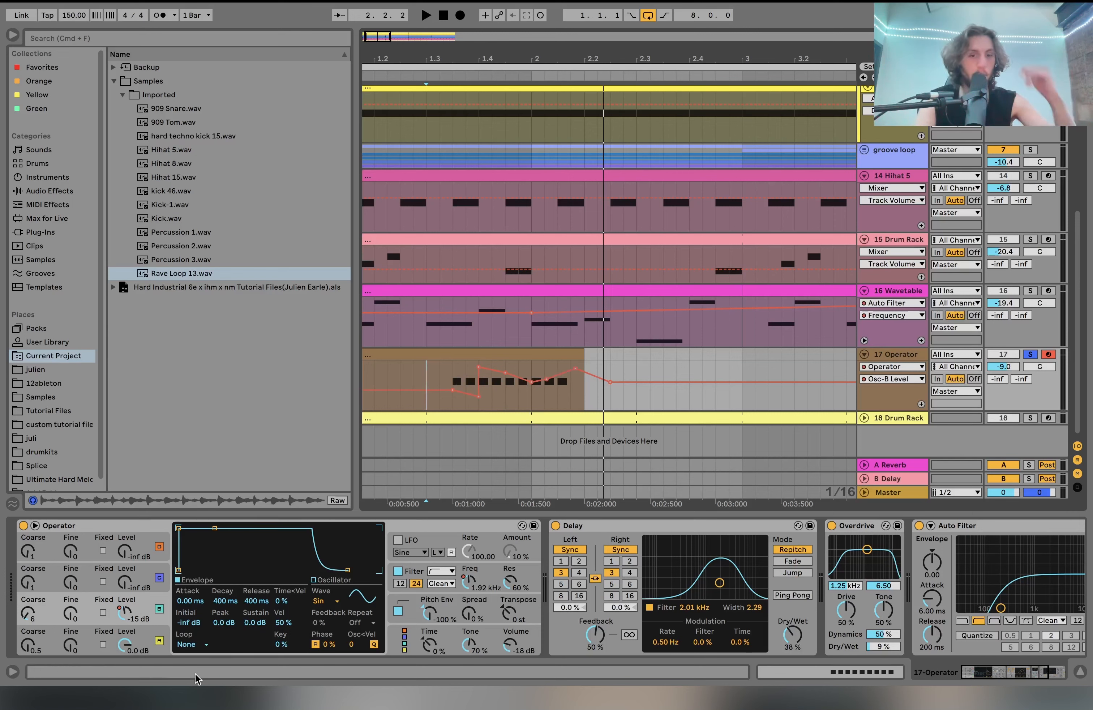
key("space")
key("space")
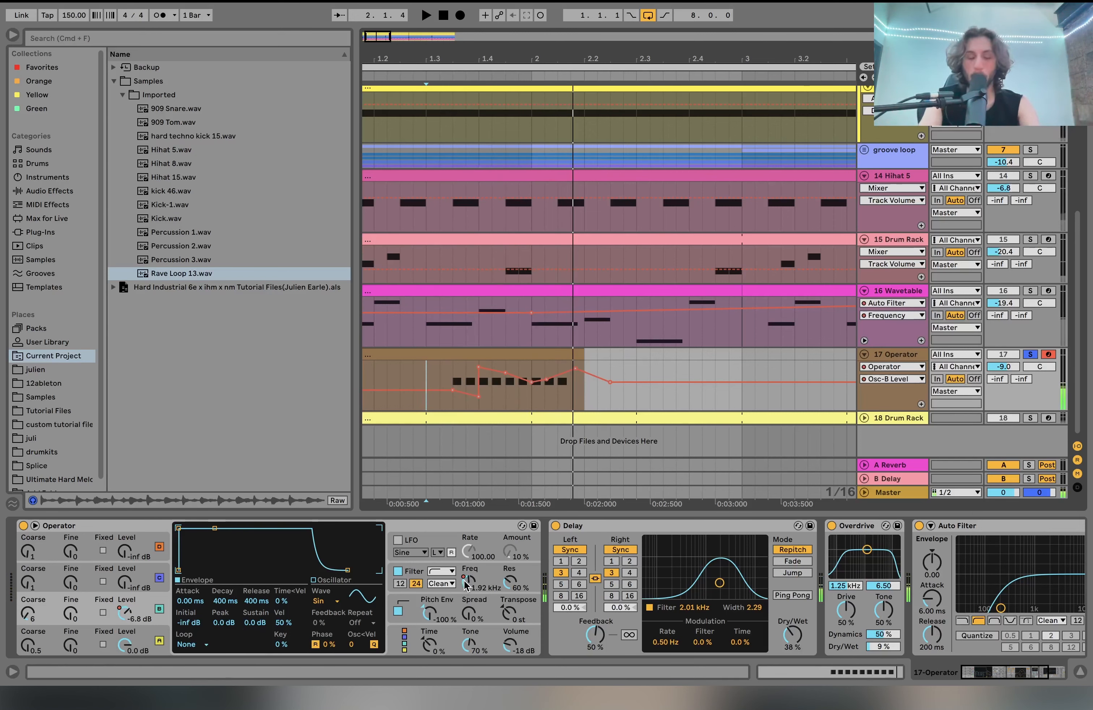
Show Operator's Filter Freq automation, play the track with the filter switched off, and switch the filter on again.
left_click_drag(463, 580, 458, 589)
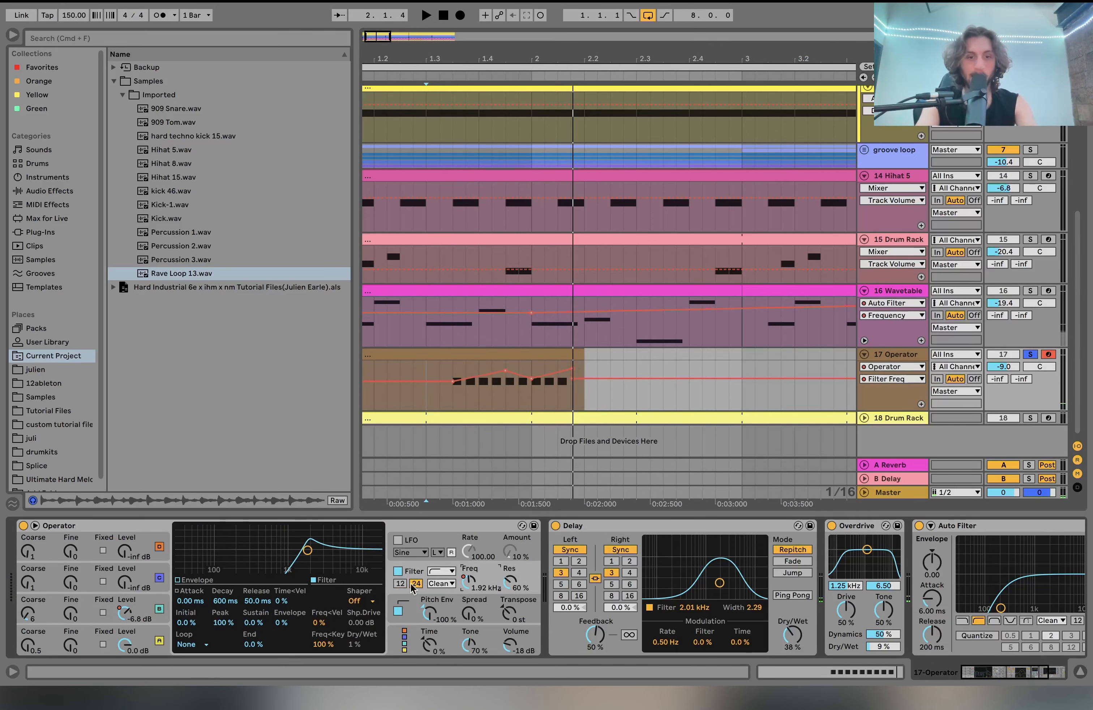
left_click(398, 571)
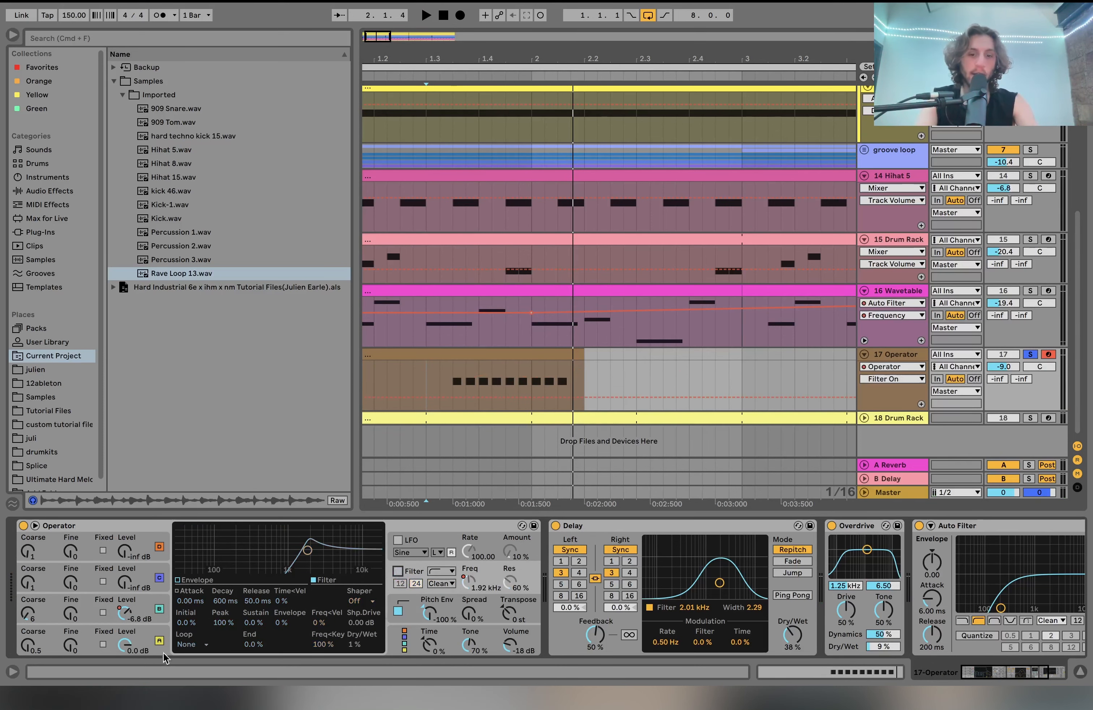
key("space")
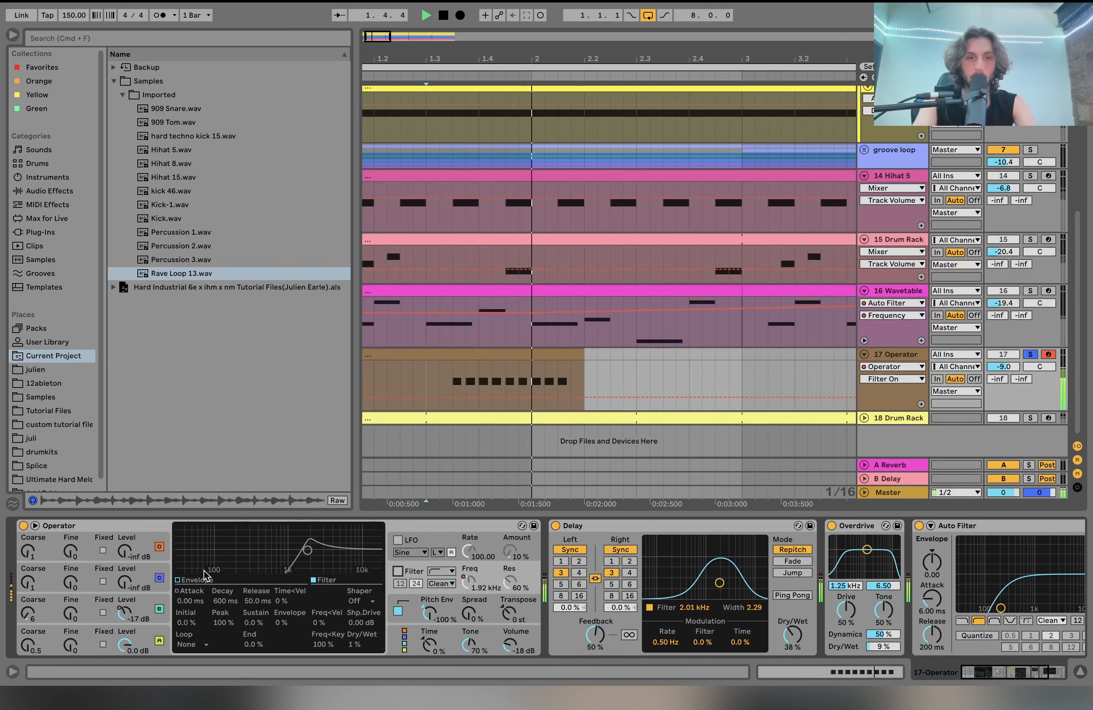
key("space")
key("space")
key("space")
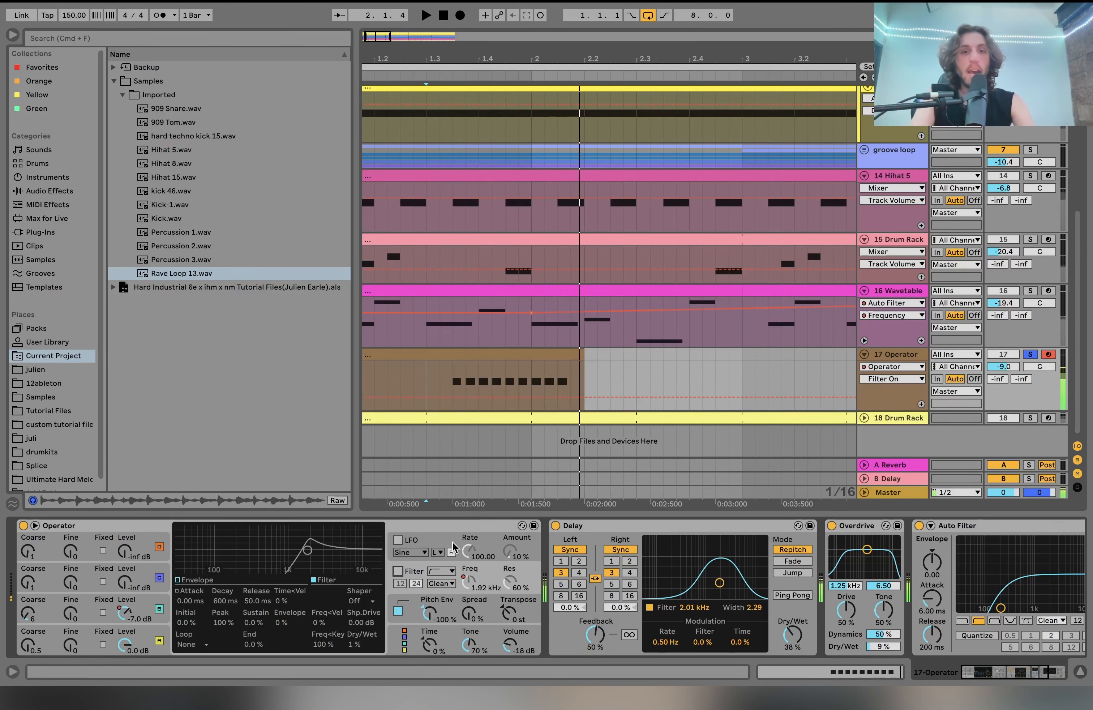
left_click(397, 572)
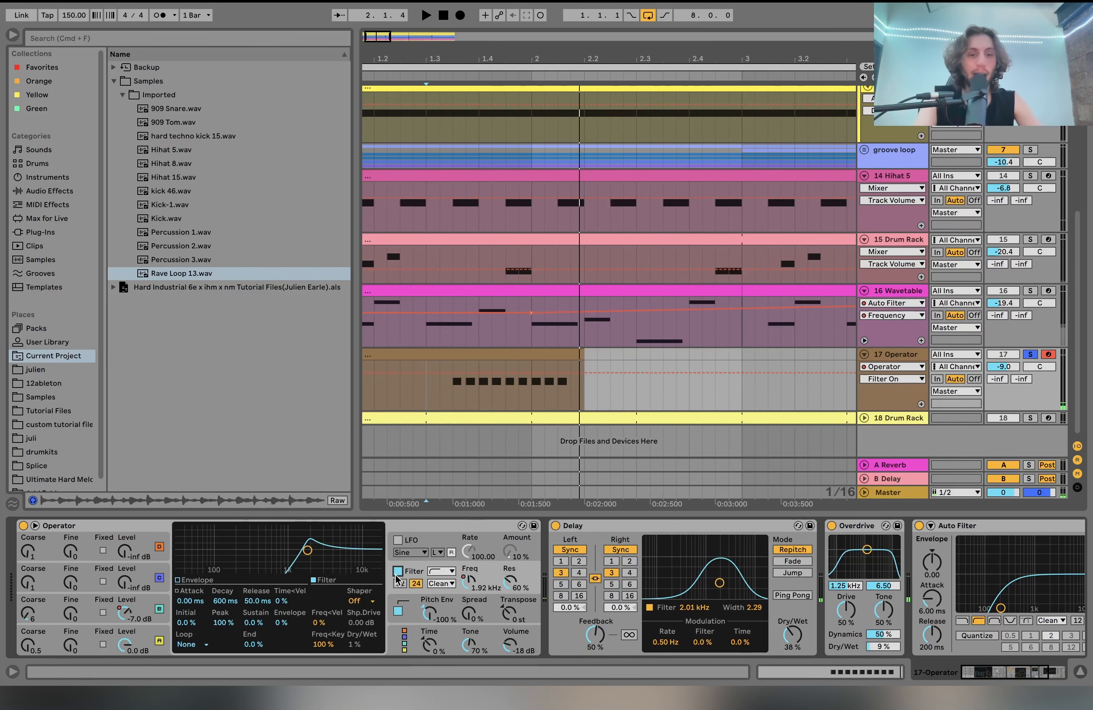
Bring up the Filter Freq automation on 17 Operator and play the first clip repeatedly from 1.3.1 to examine the filter sweep.
left_click(471, 582)
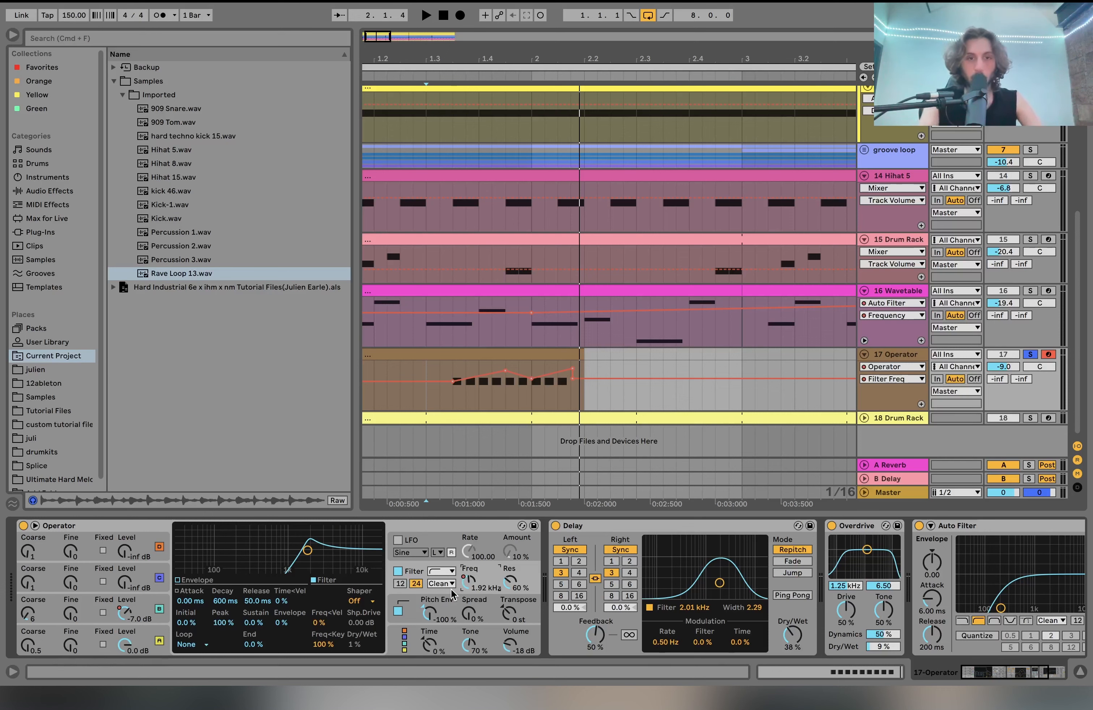
key("space")
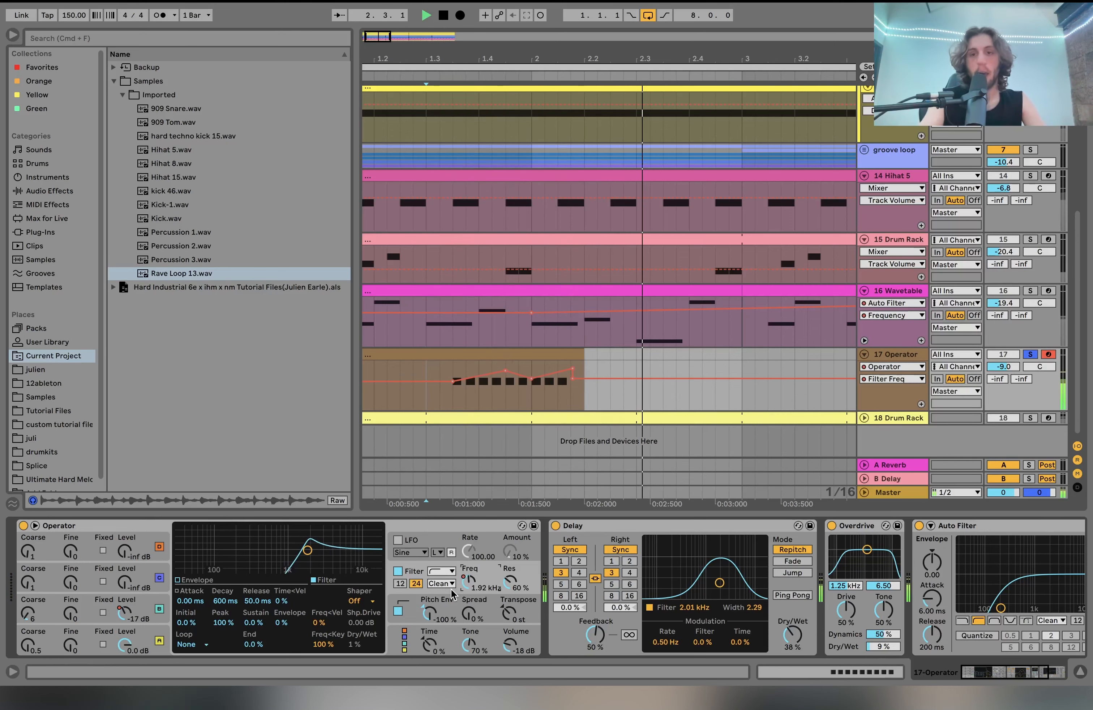
key("space")
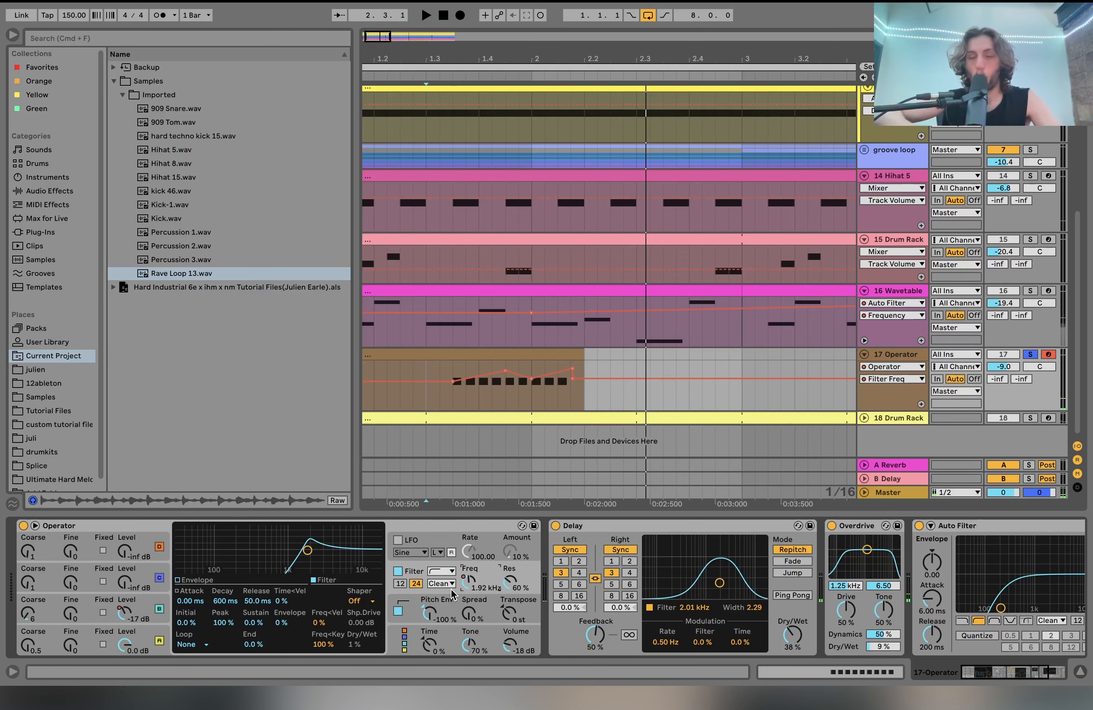
key("space")
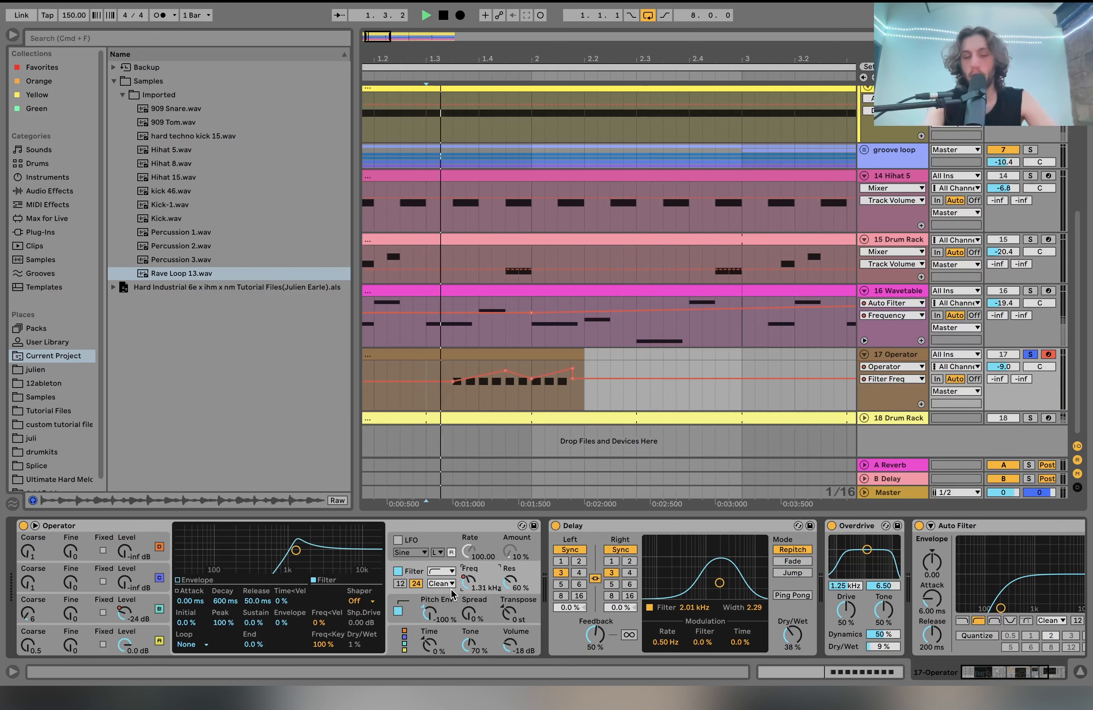
key("space")
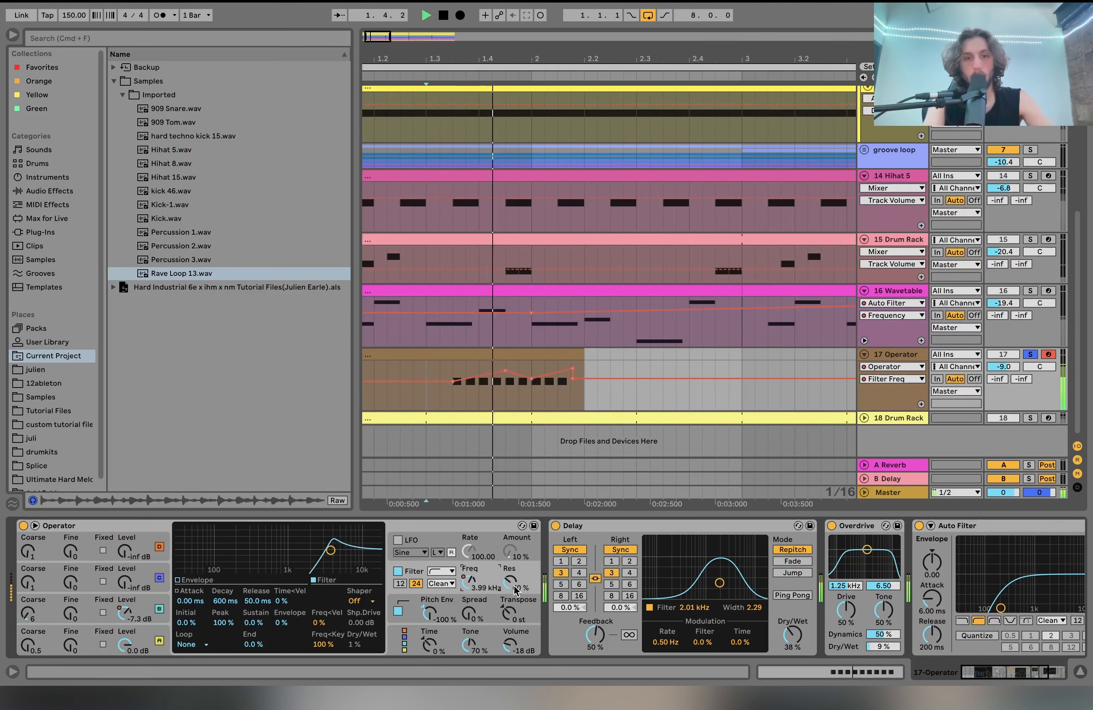
key("space")
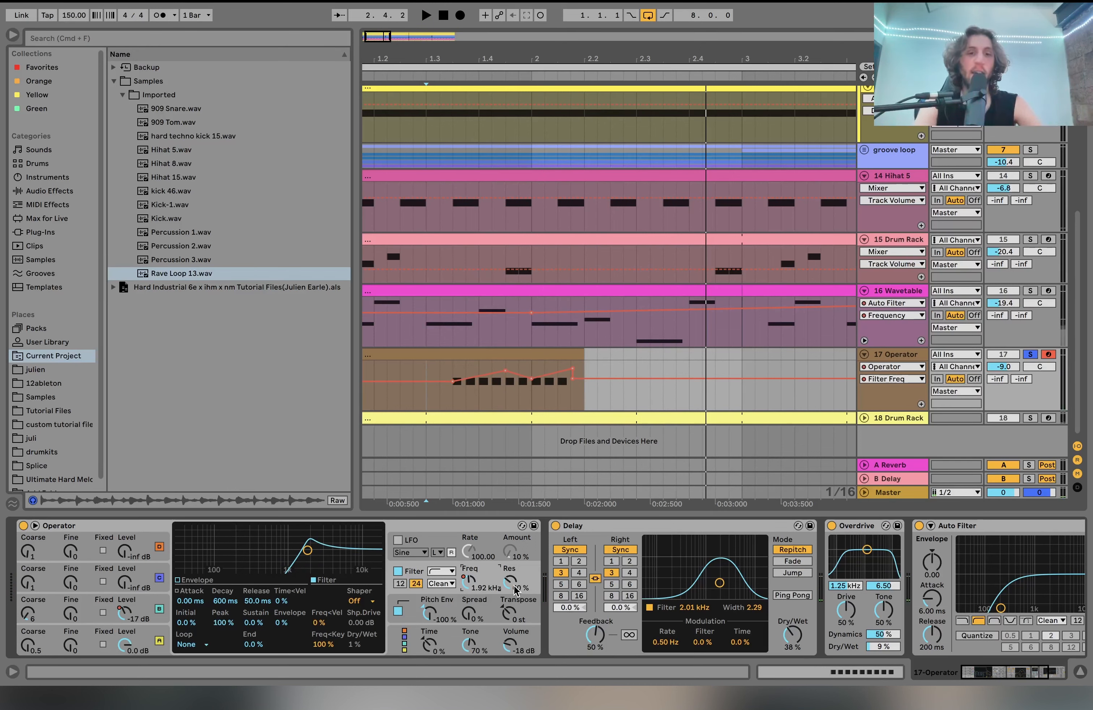
left_click(431, 395)
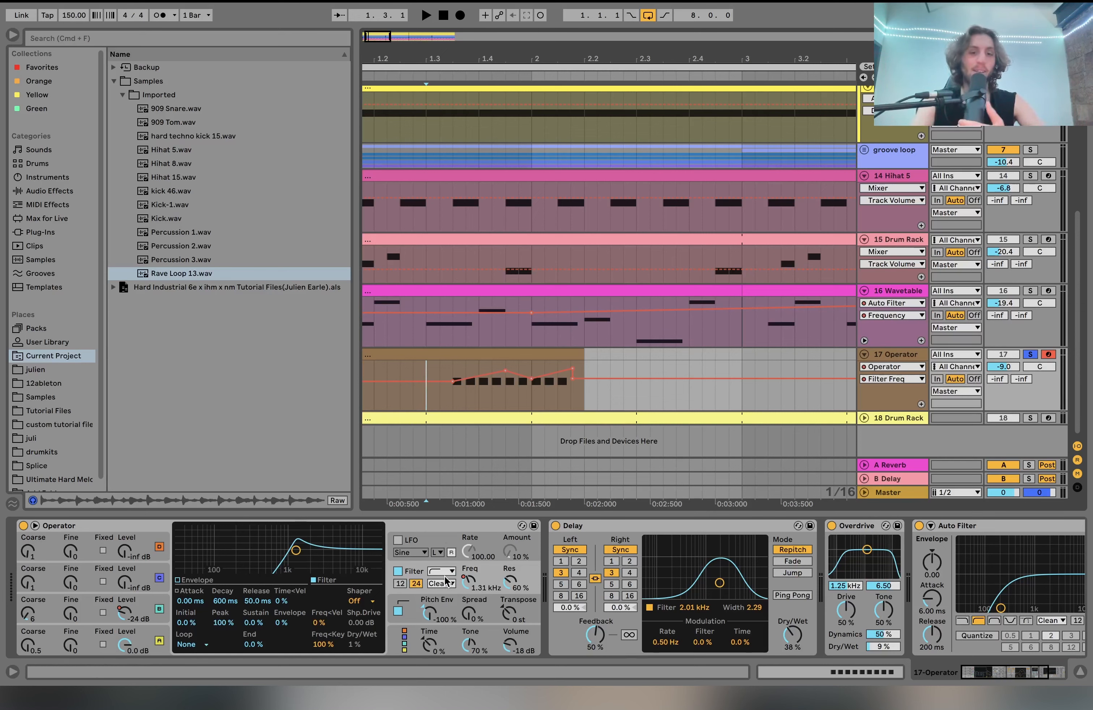
key("space")
key("space")
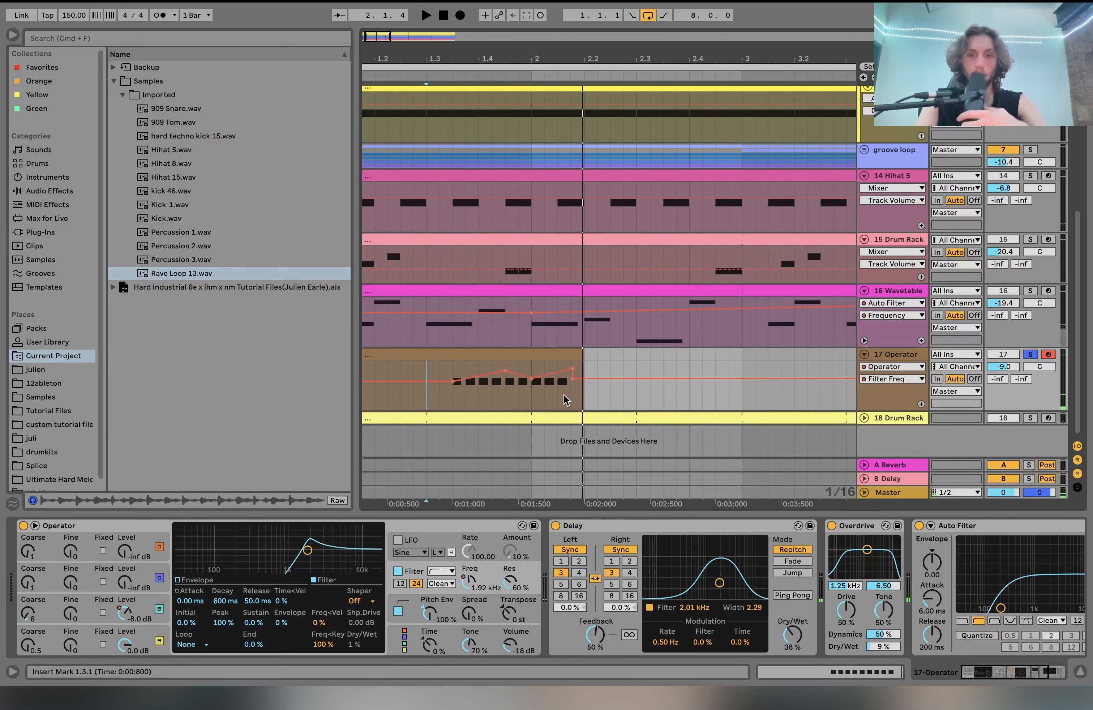
Examine the effects after Operator and compare the sound with Overdrive bypassed and active during playback from 1.3.1.
scroll(562, 577, "right", 2)
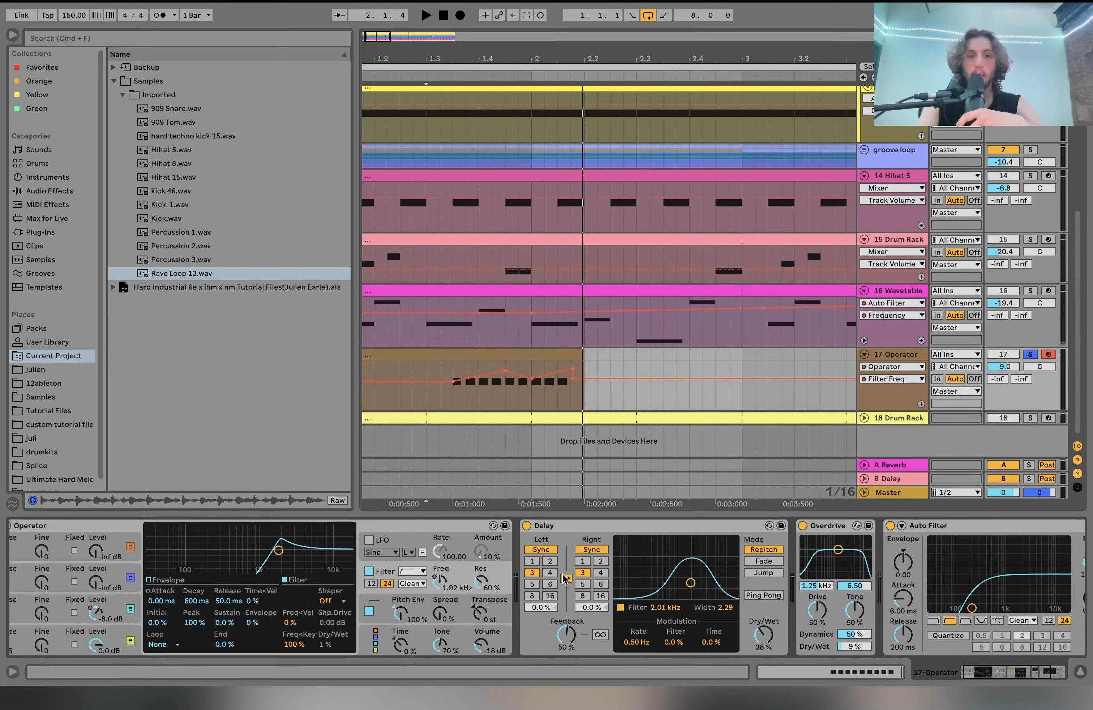
scroll(563, 578, "right", 10)
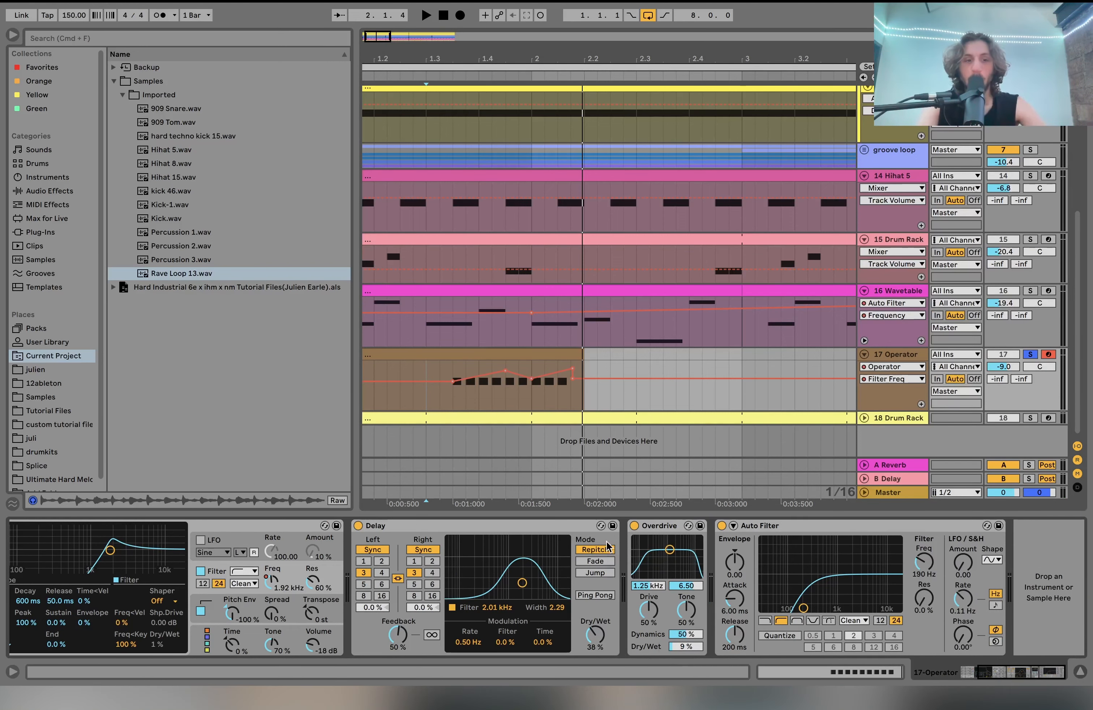
left_click(635, 526)
key("space")
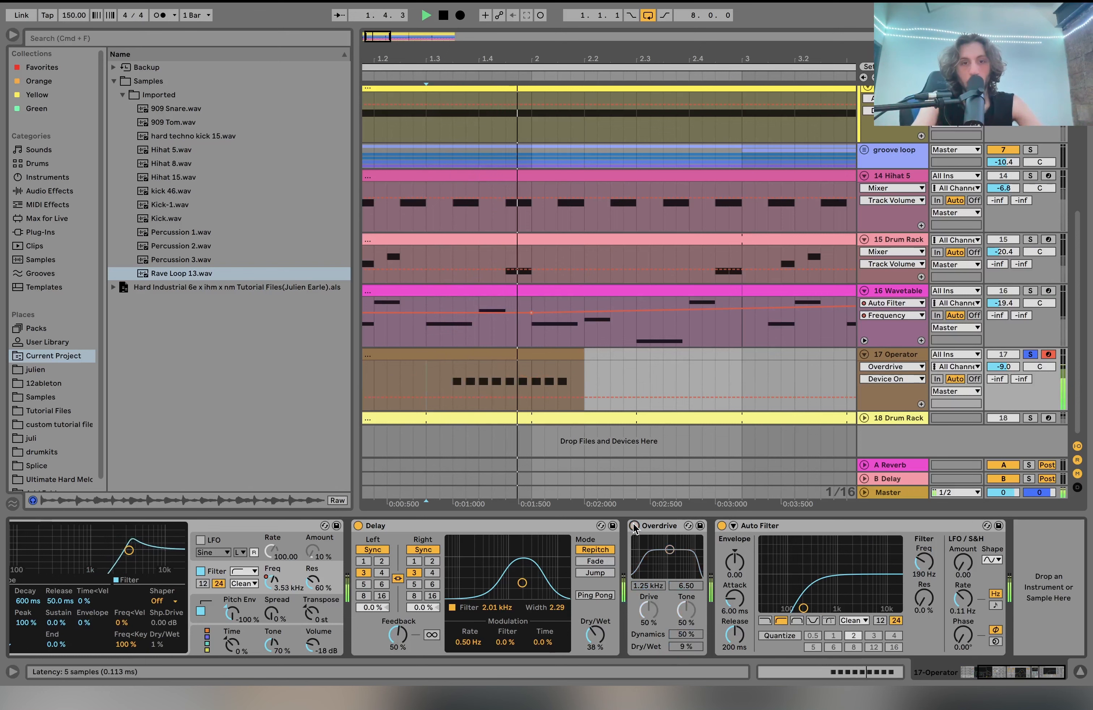
left_click(634, 526)
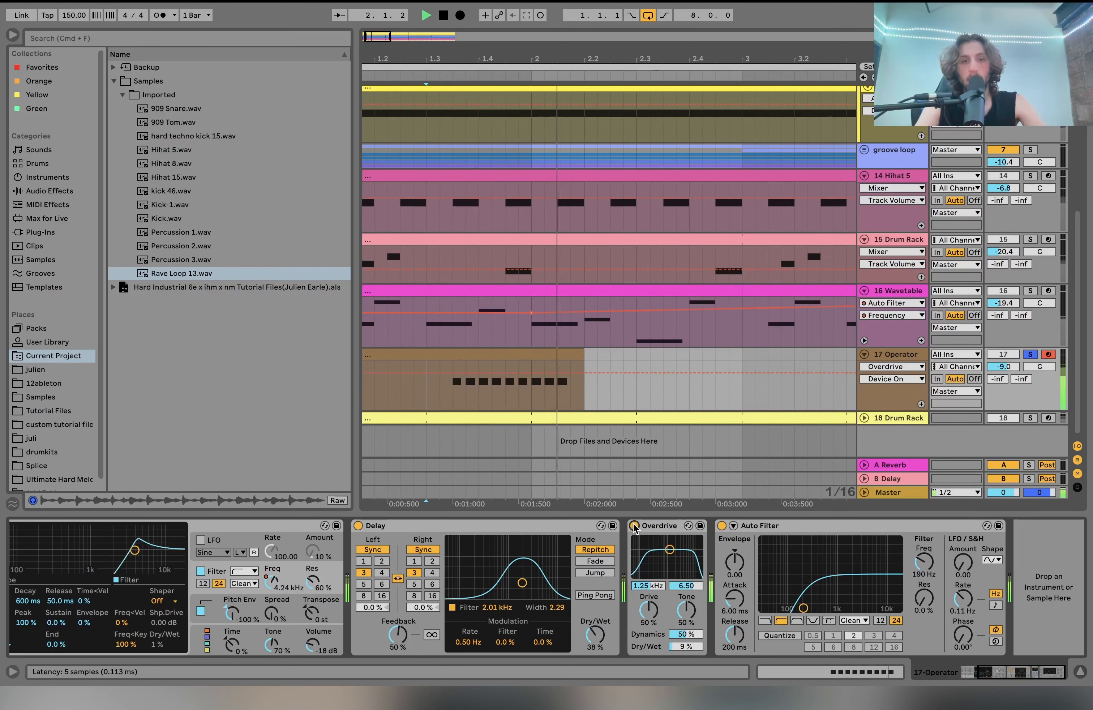
key("space")
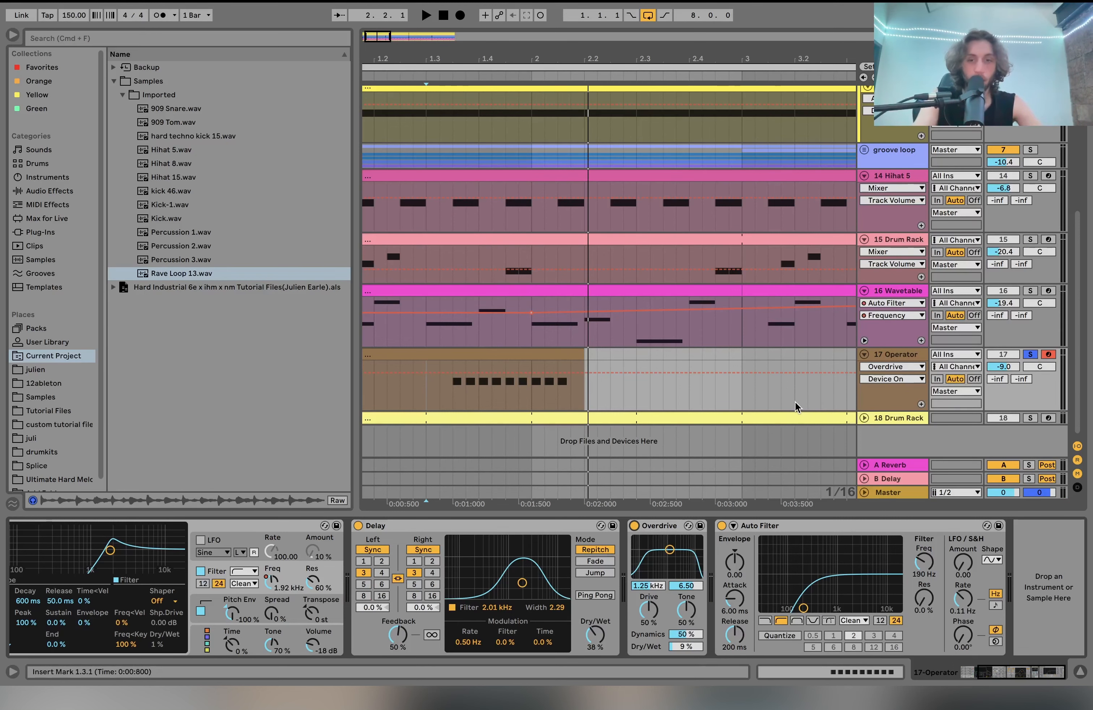
Solo and unfold the 18 Drum Rack track, select its clip and play it.
scroll(795, 401, "down", 5)
left_click(1032, 419)
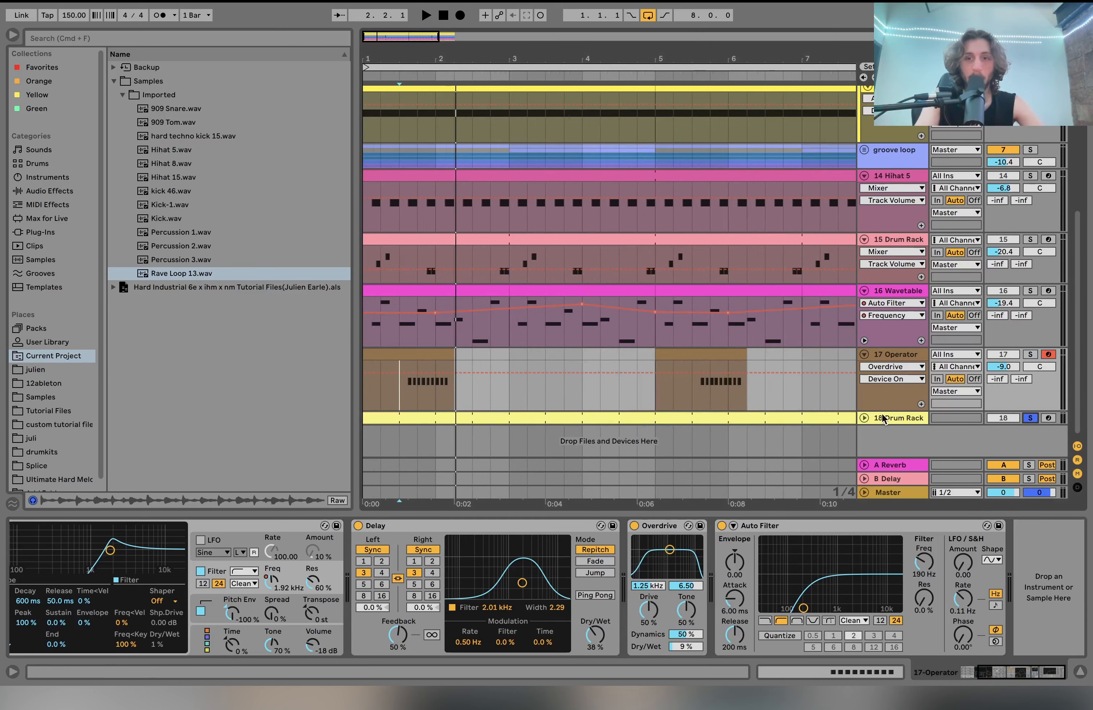
left_click(863, 417)
left_click(805, 417)
key("space")
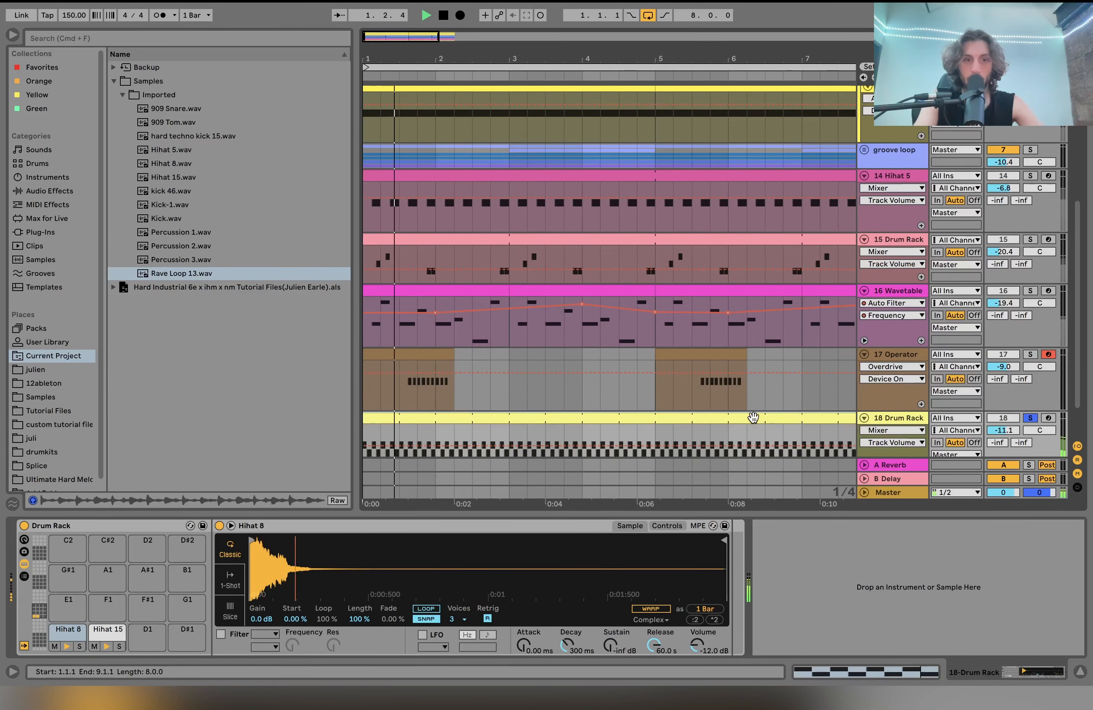
scroll(753, 417, "down", 5)
key("space")
Add 14 Hihat 5 to the solo and play it together with 18 Drum Rack.
scroll(396, 459, "down", 3)
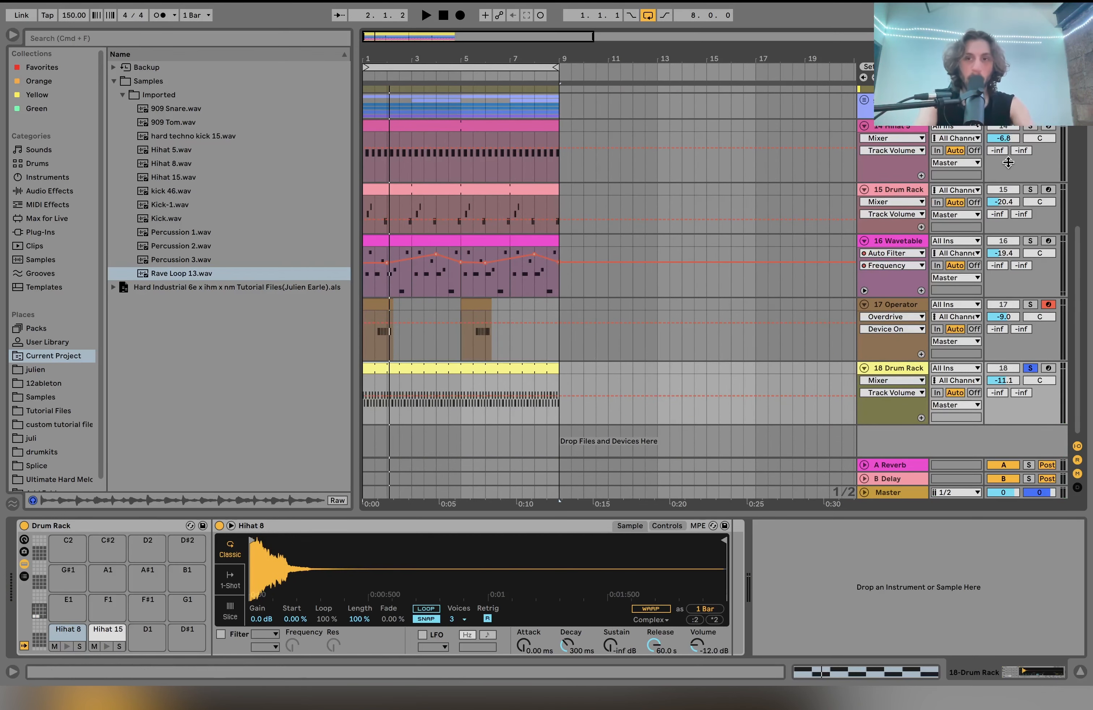
left_click(1030, 128)
key("space")
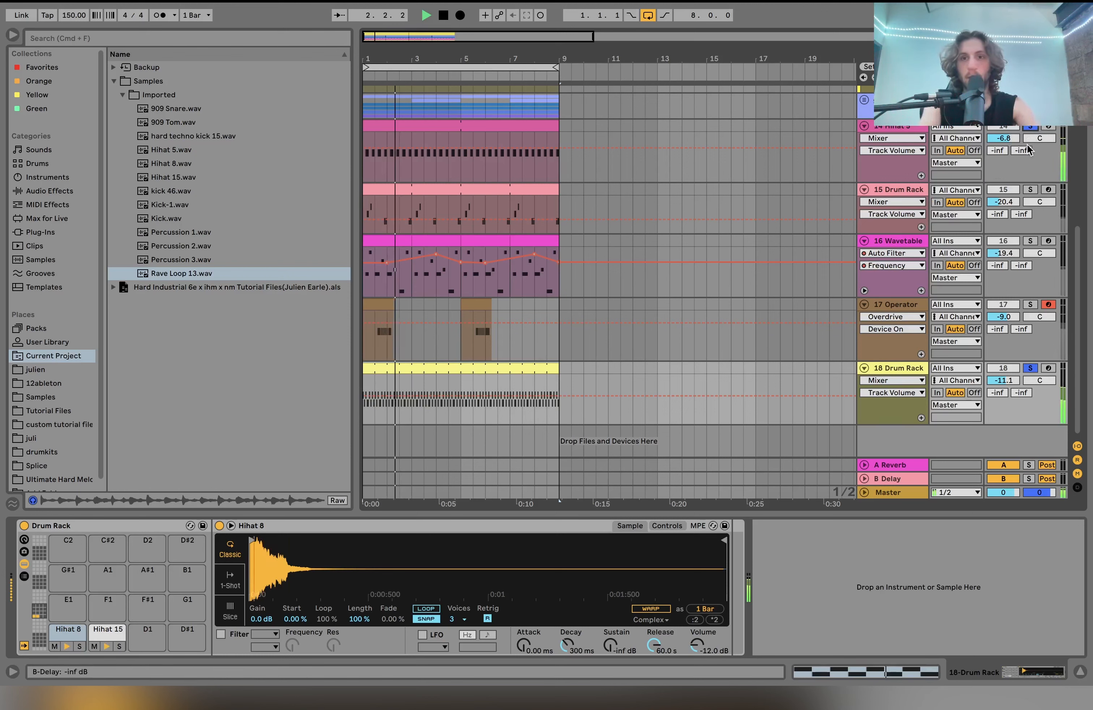
key("space")
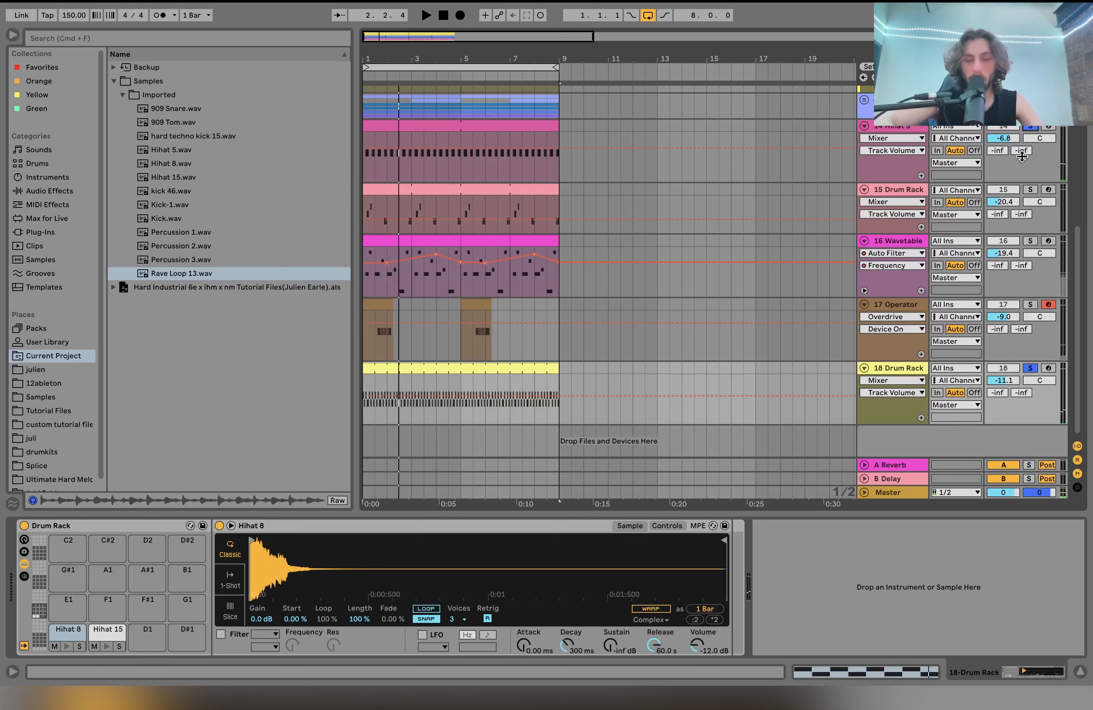
Clear the track solos to play the full loop, and collapse the Samples folder in the browser.
left_click(1031, 128)
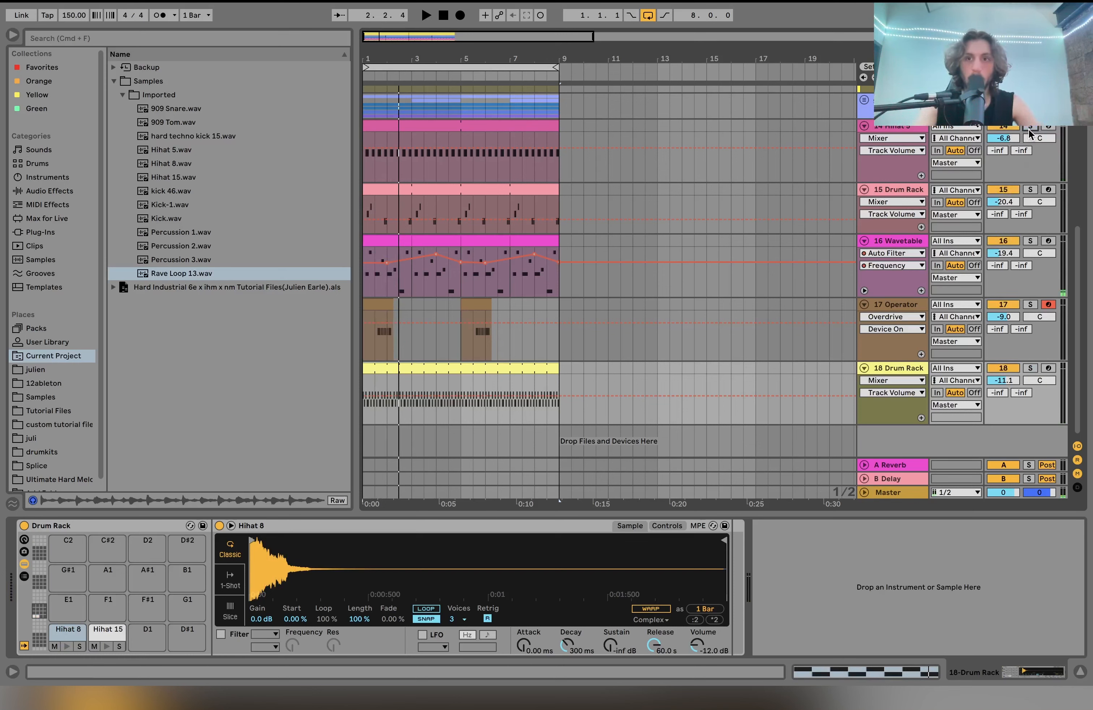
key("space")
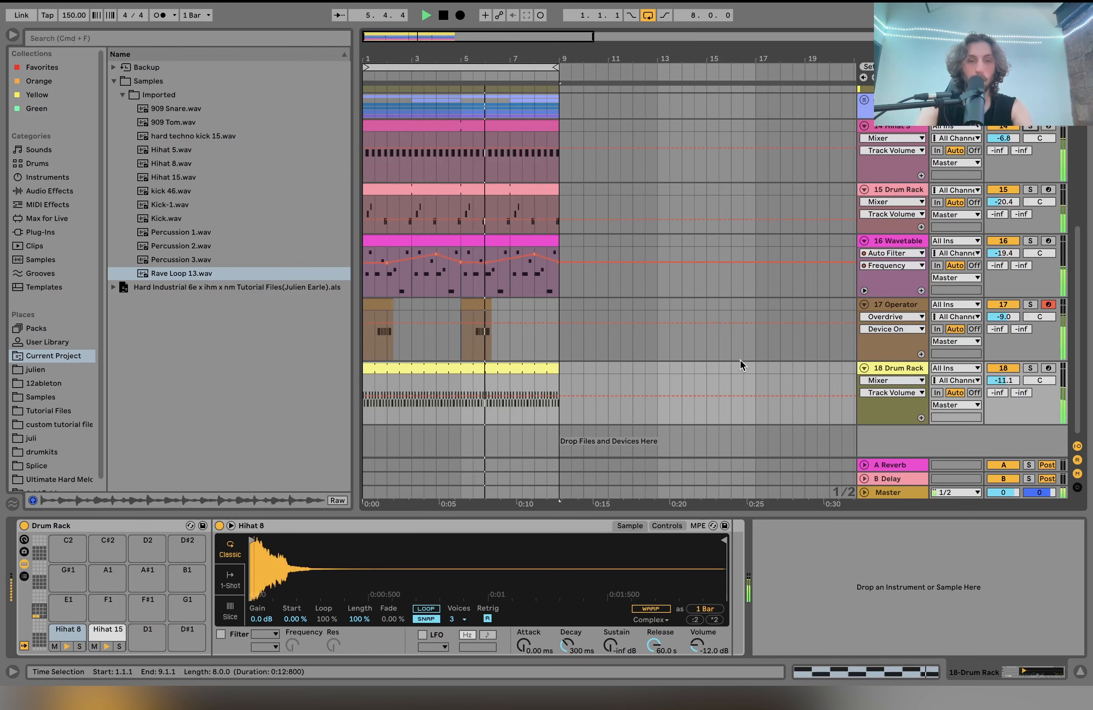
key("space")
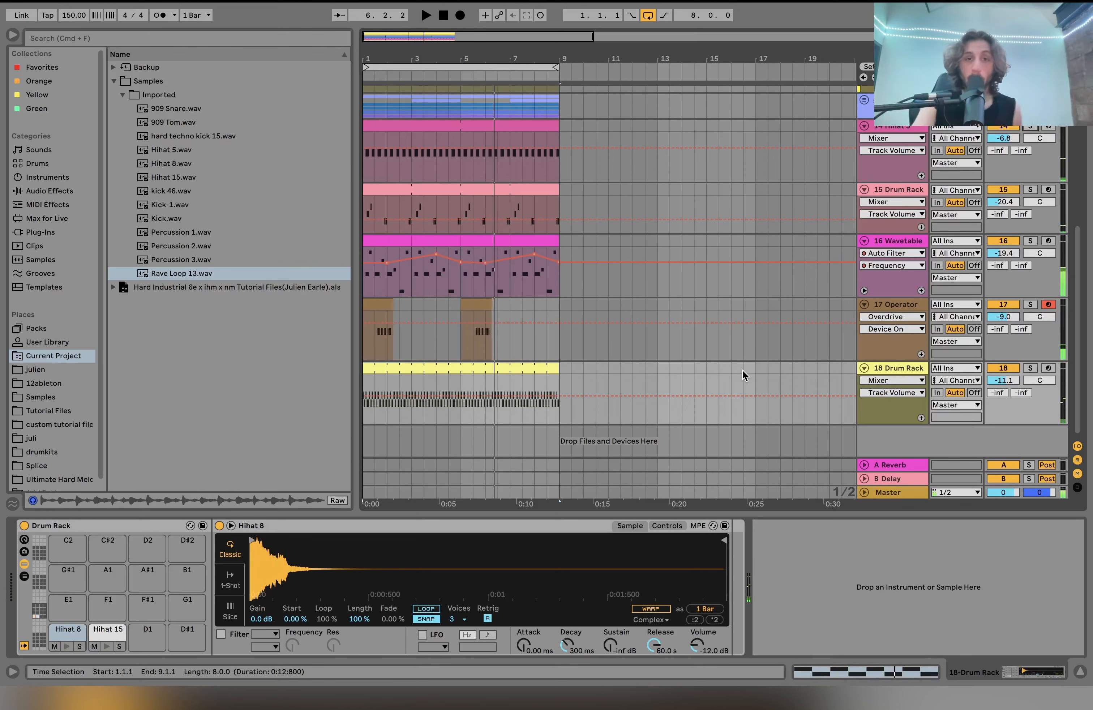
left_click(114, 81)
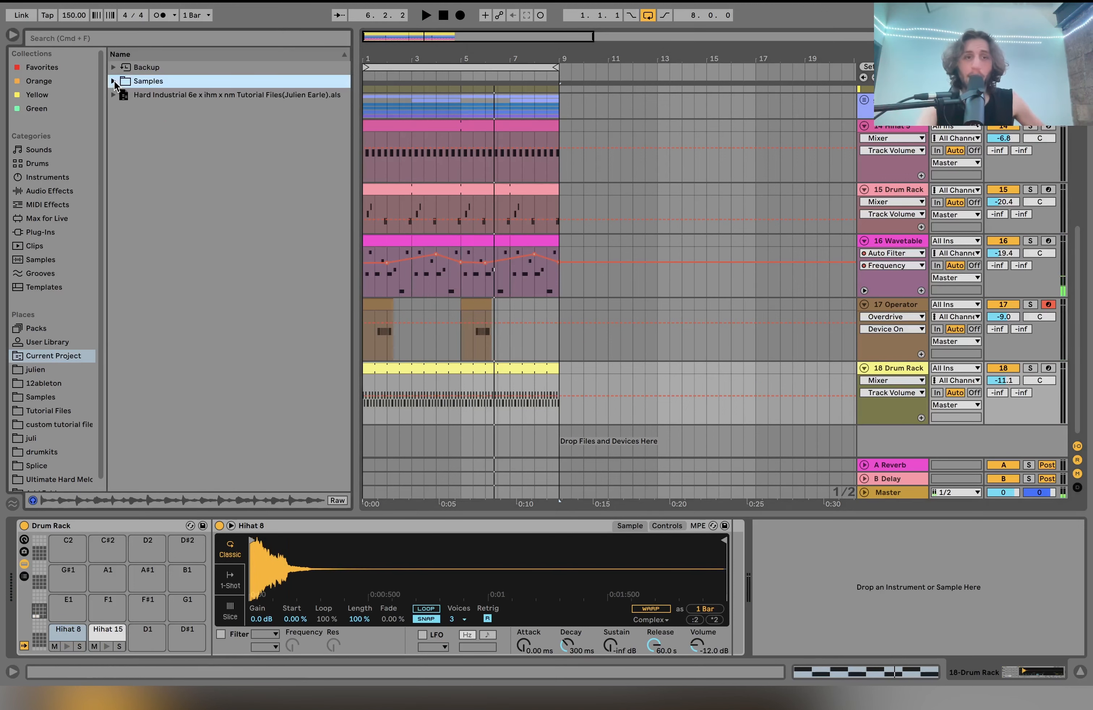